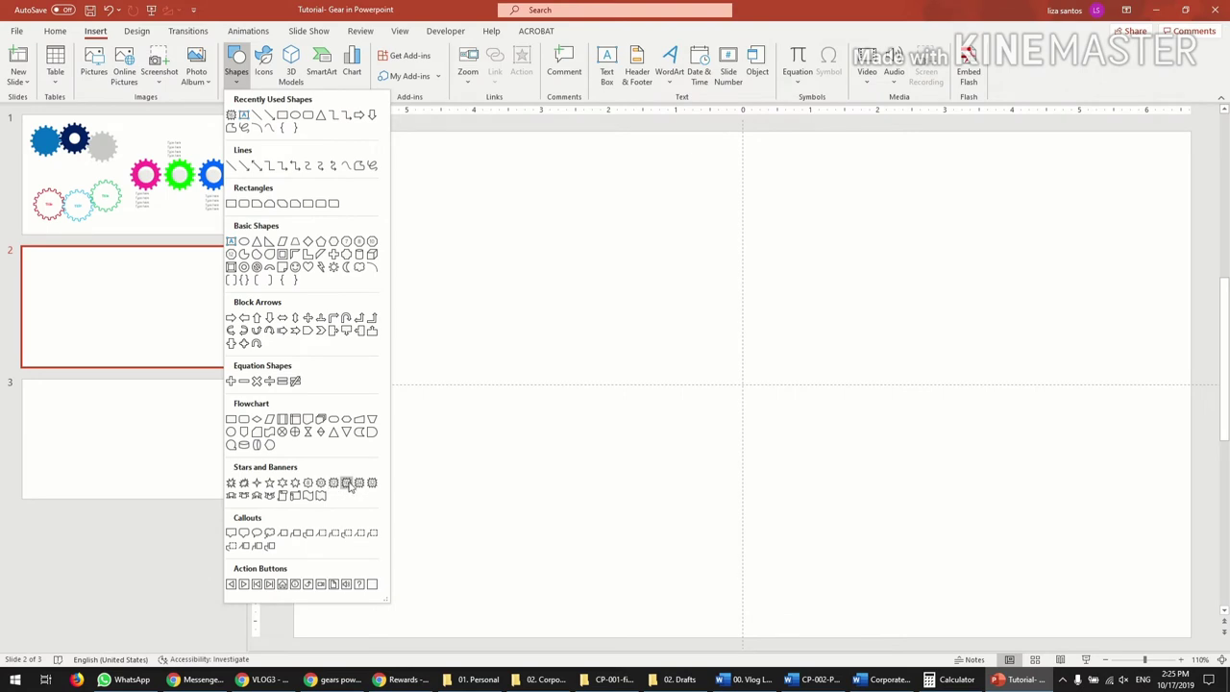
# Draw a blue 16-point star in the middle of the blank slide
pyautogui.click(348, 484)
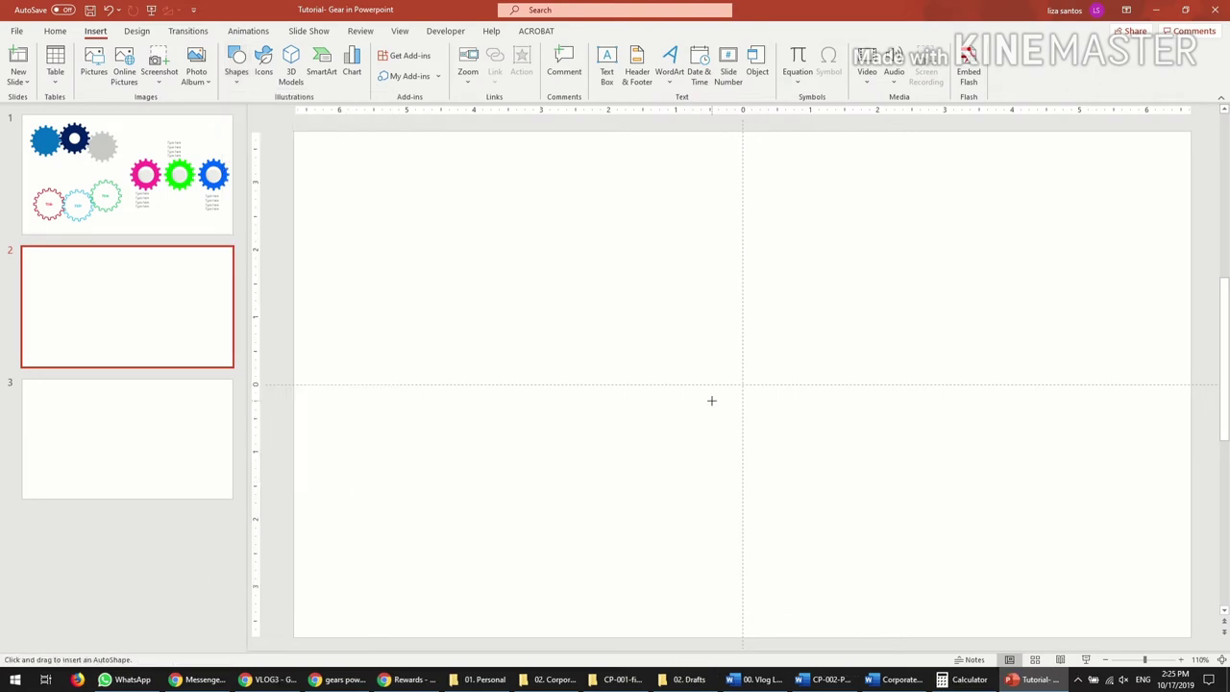
pyautogui.moveTo(635, 298); pyautogui.dragTo(892, 549)
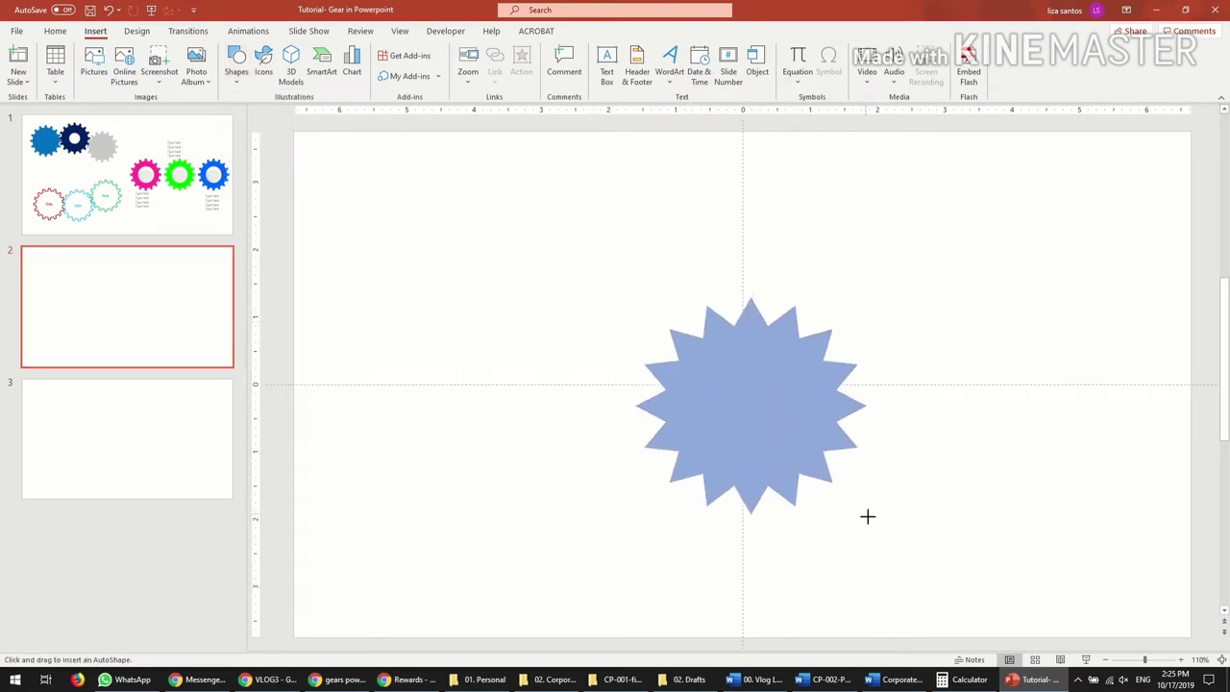
pyautogui.moveTo(804, 445); pyautogui.dragTo(782, 404)
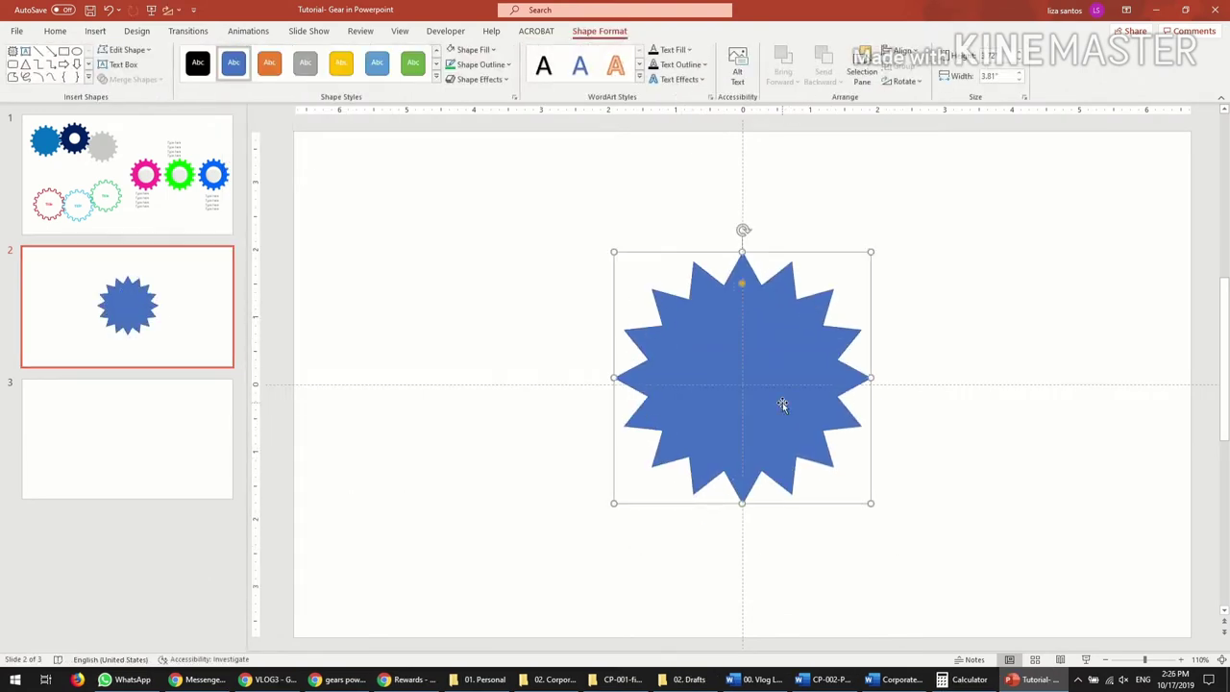
# Make the star slightly taller and 4 inches wide, nudging it up and left
pyautogui.click(1021, 55)
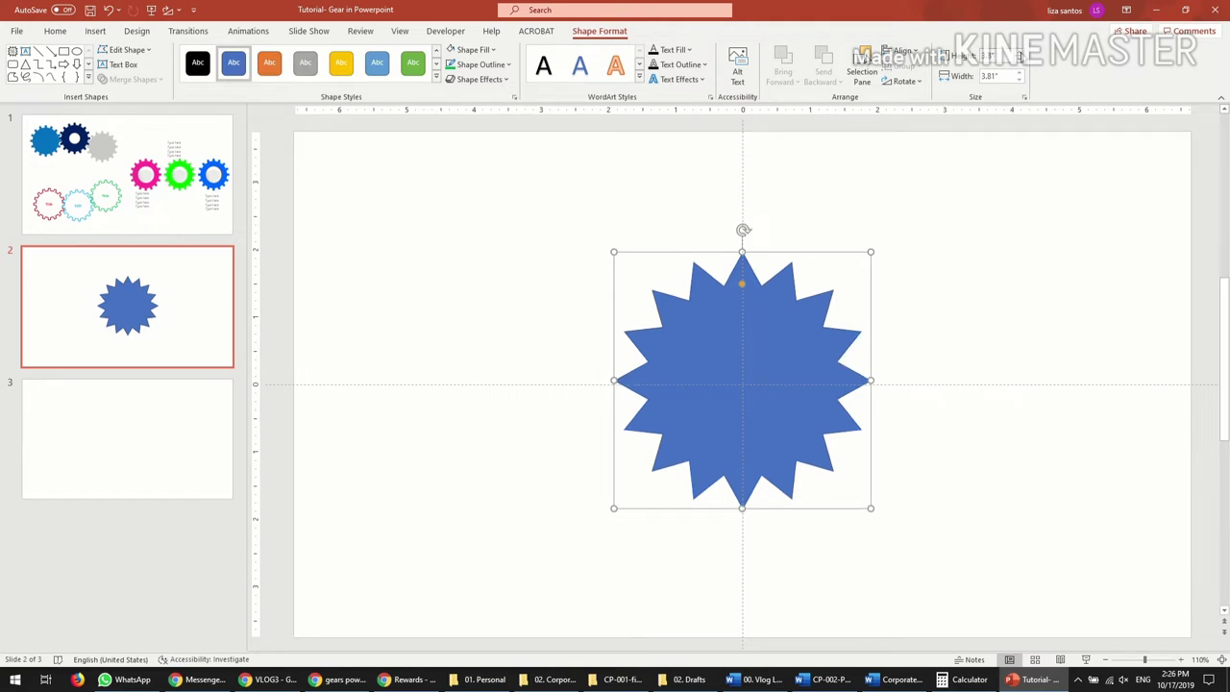
pyautogui.click(1021, 55)
pyautogui.click(1020, 54)
pyautogui.click(1022, 79)
pyautogui.click(1021, 79)
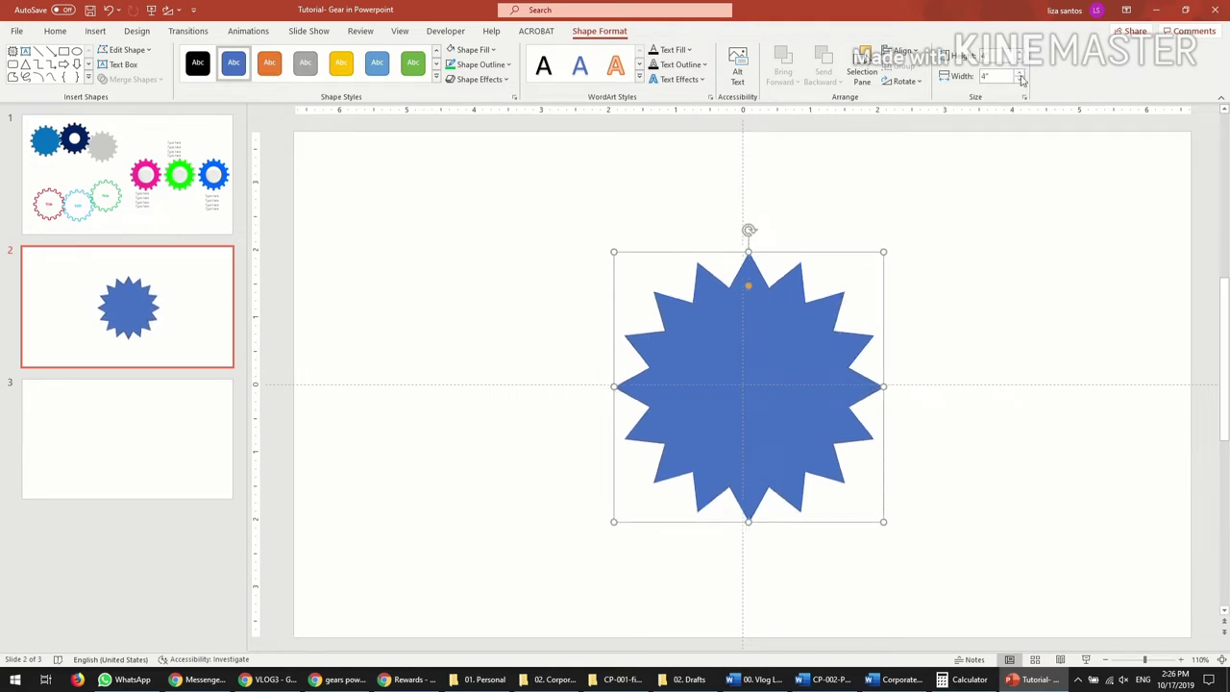
pyautogui.moveTo(791, 337); pyautogui.dragTo(785, 335)
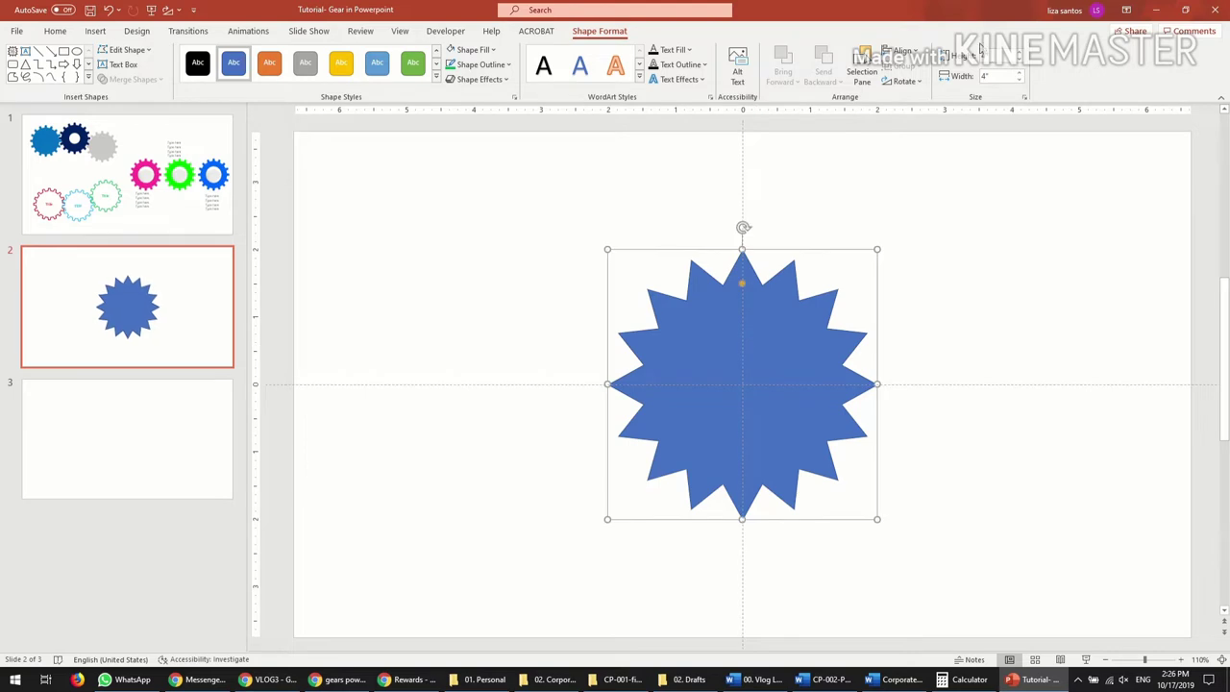
# Drag the star's adjustment handle inward so its spikes become deeper and thinner
pyautogui.moveTo(743, 286); pyautogui.dragTo(747, 328)
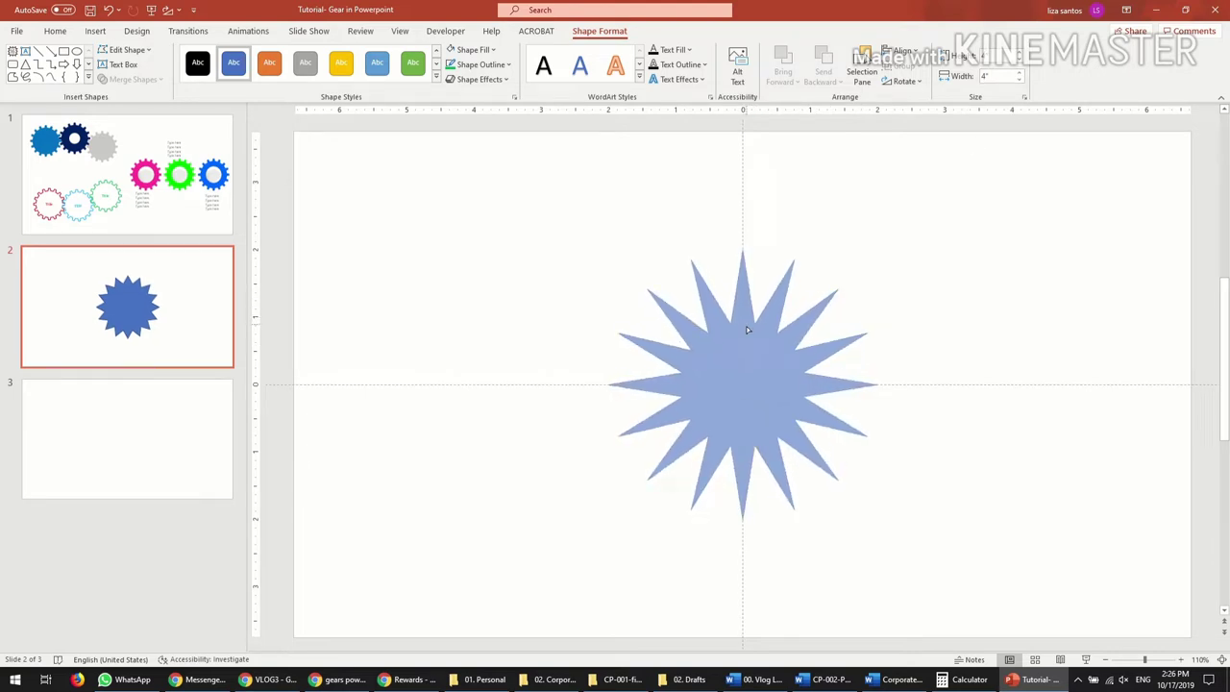
pyautogui.moveTo(747, 329); pyautogui.dragTo(747, 330)
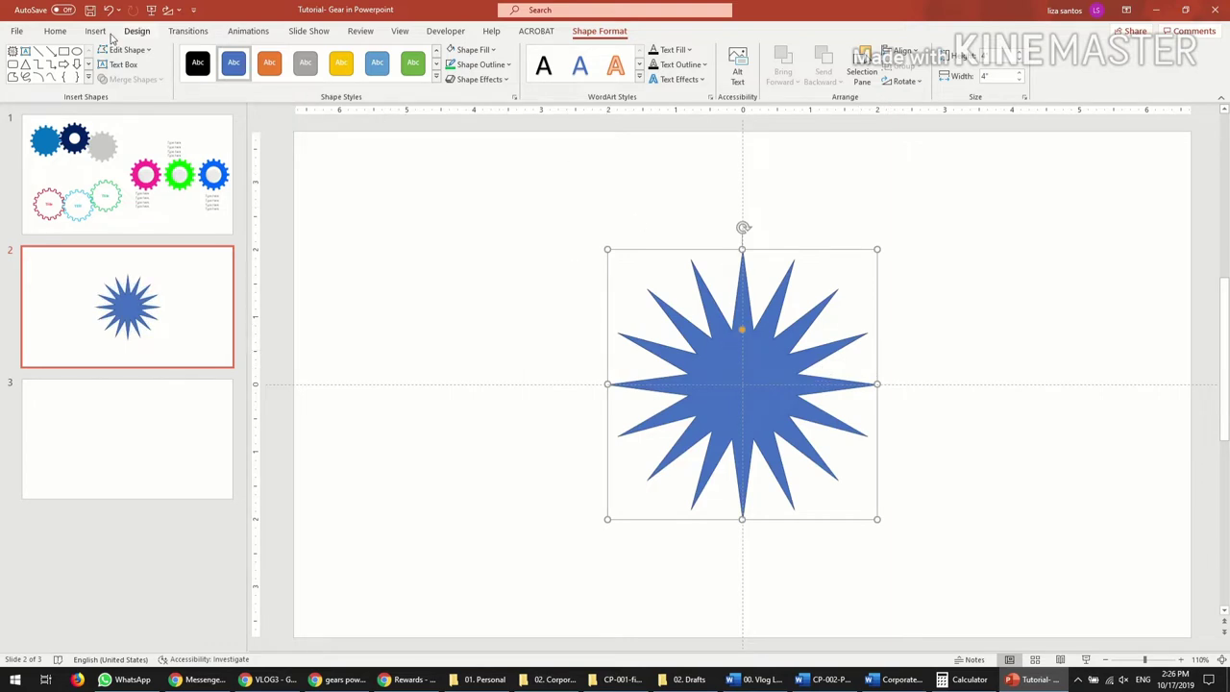
pyautogui.click(99, 32)
pyautogui.click(236, 67)
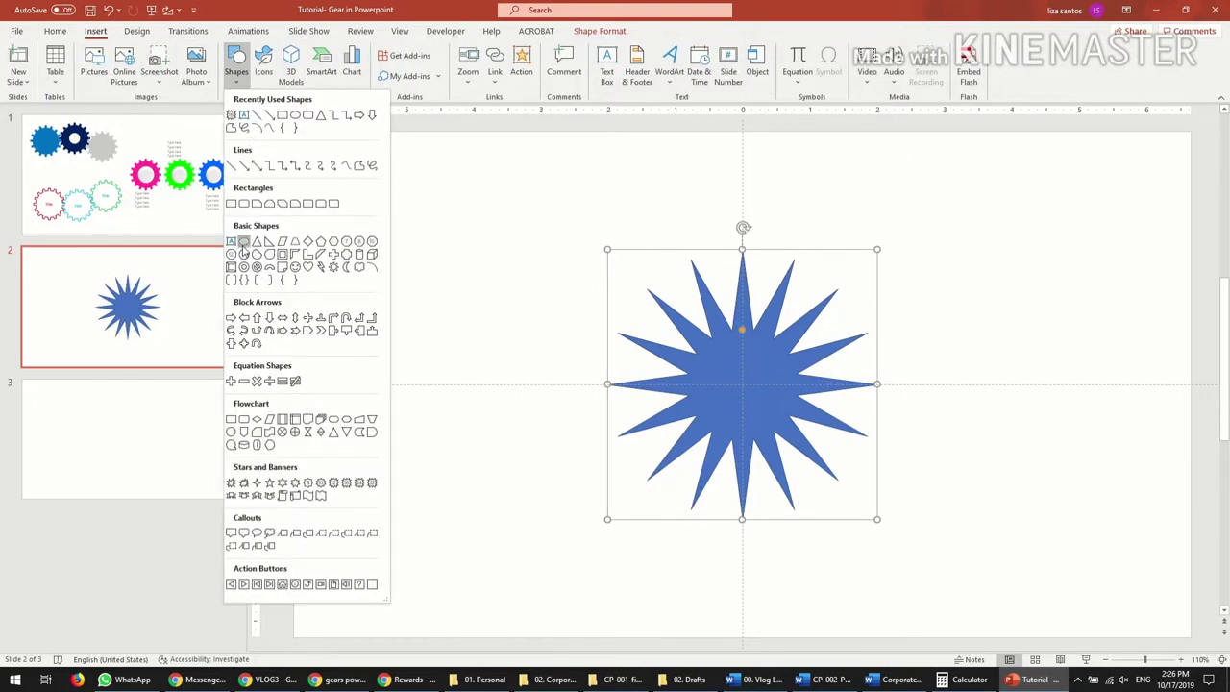
# Draw a 2.7-inch circle and place it over the star's centre
pyautogui.click(244, 243)
pyautogui.moveTo(648, 300); pyautogui.dragTo(832, 479)
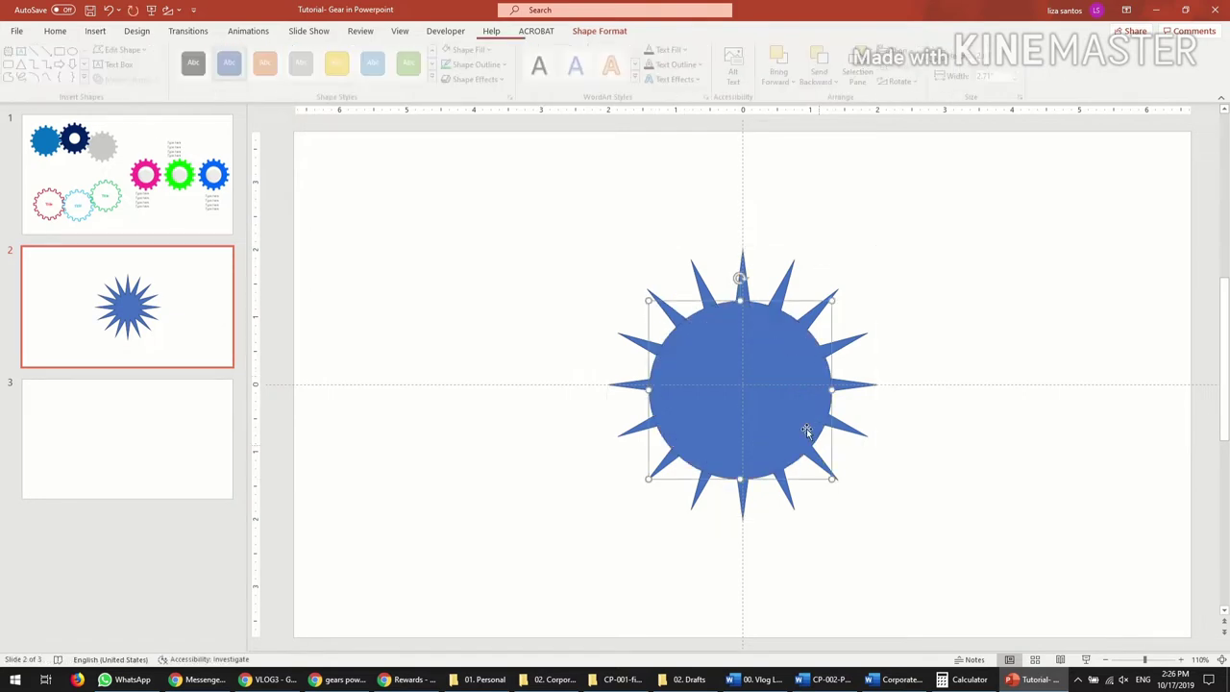
pyautogui.moveTo(773, 393); pyautogui.dragTo(1021, 393)
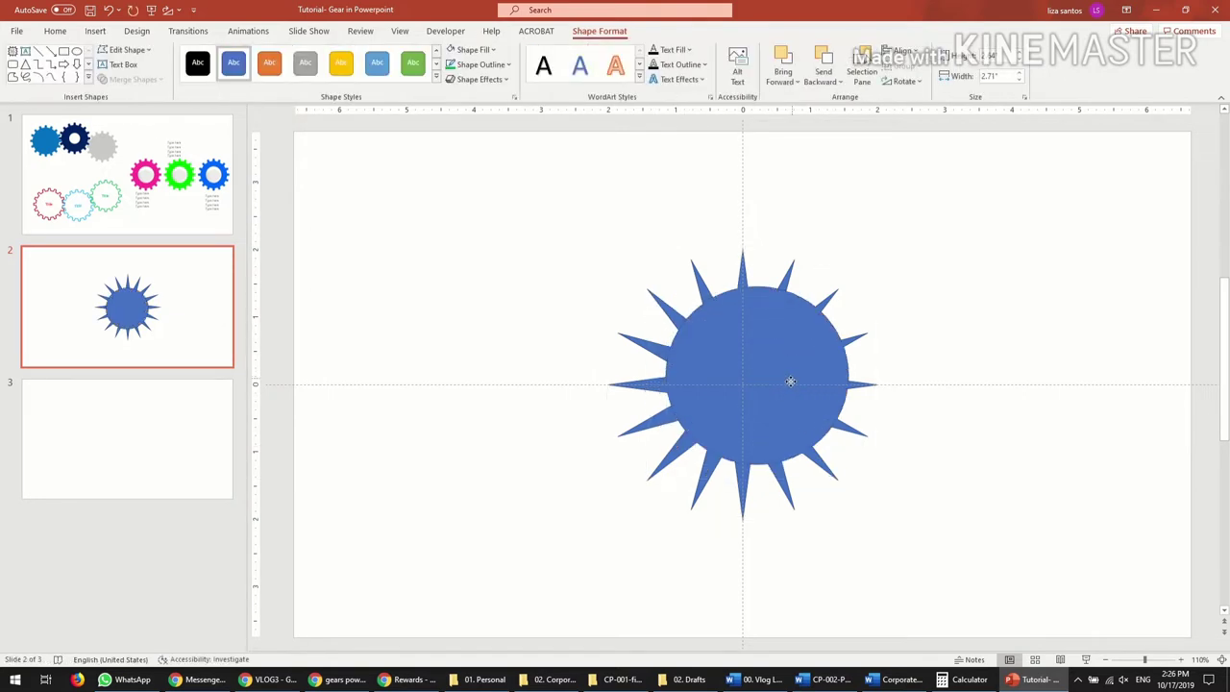
pyautogui.click(1020, 52)
pyautogui.click(1020, 79)
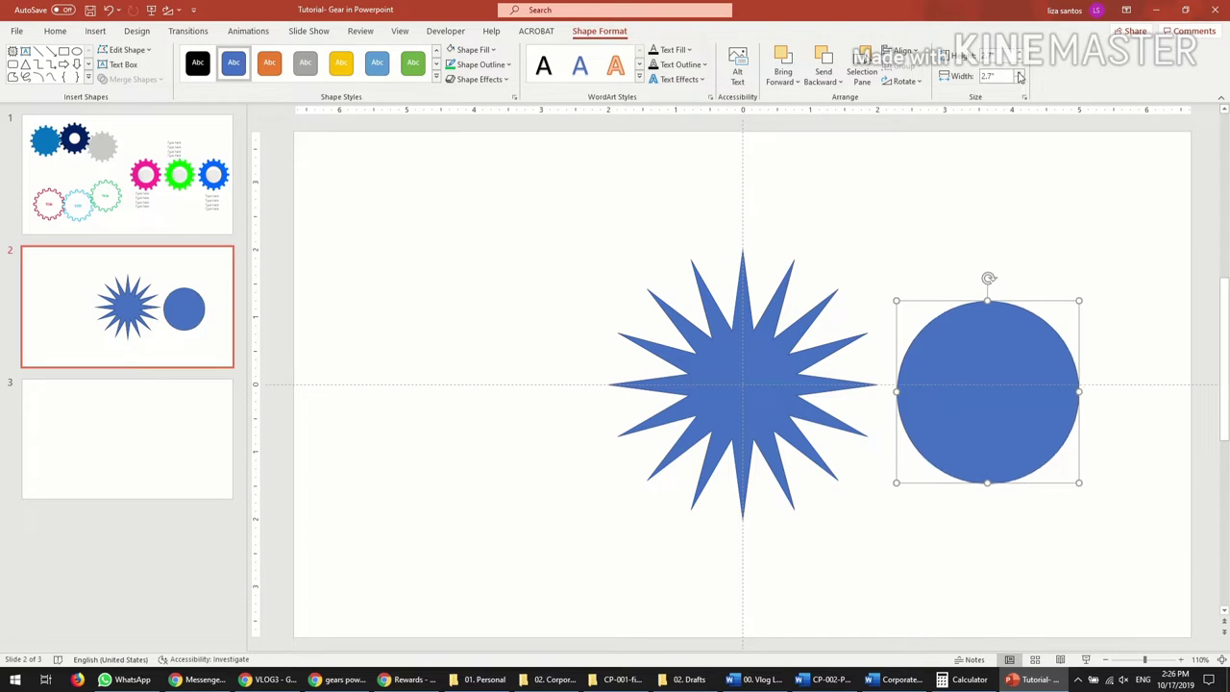
pyautogui.moveTo(997, 339); pyautogui.dragTo(758, 333)
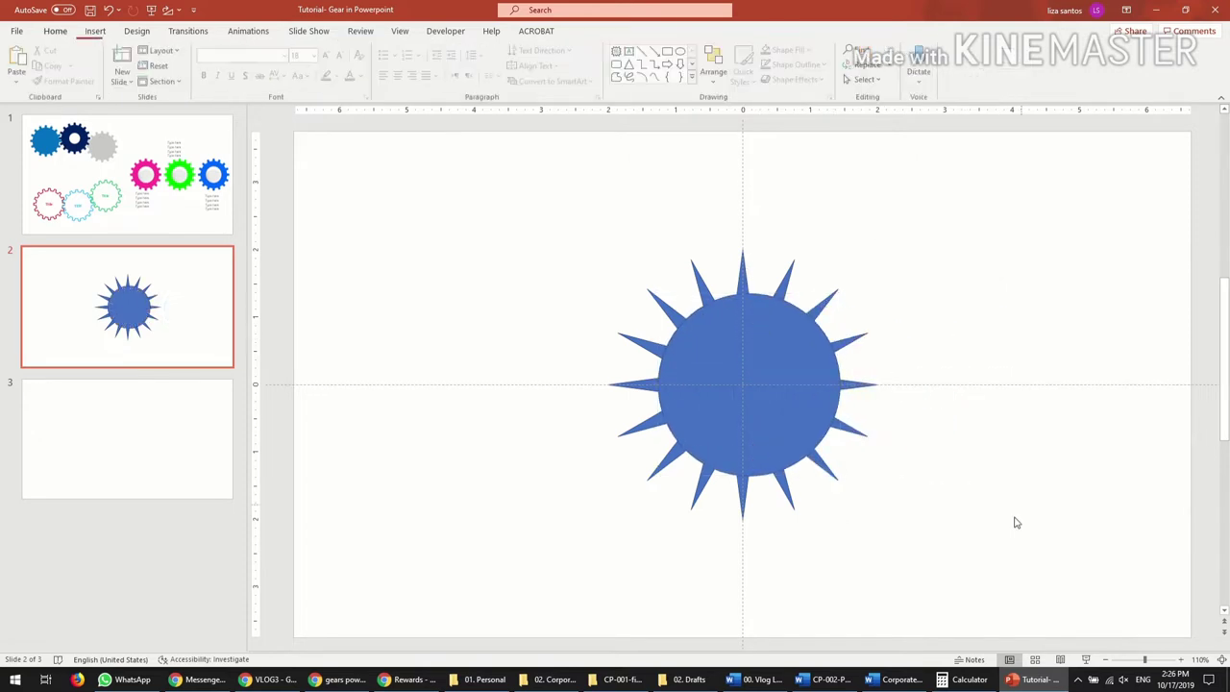
# Select the circle and star together and align them by centre and middle
pyautogui.moveTo(1009, 532); pyautogui.dragTo(458, 239)
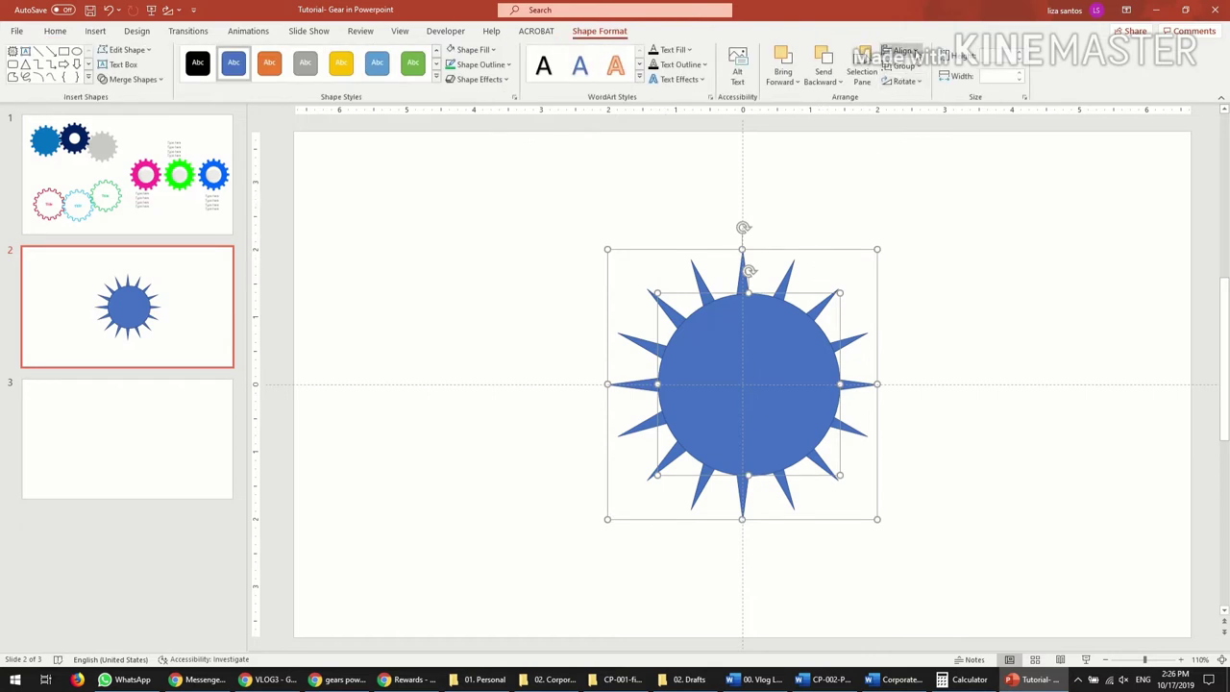
pyautogui.click(903, 50)
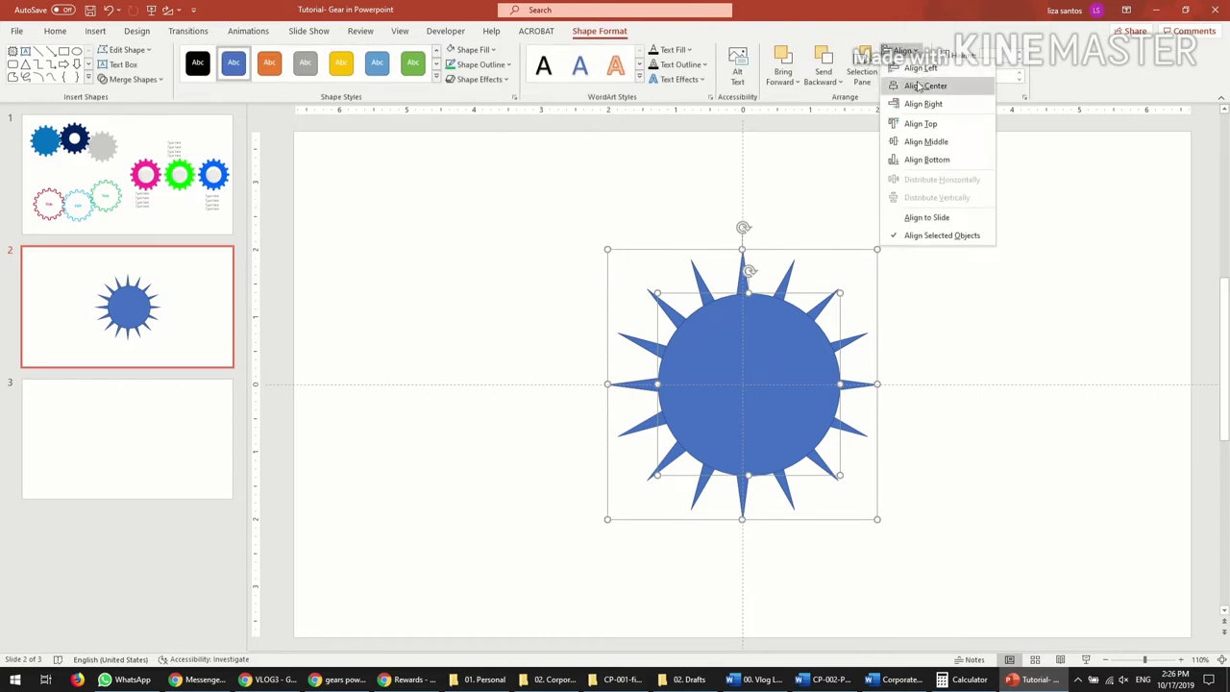
pyautogui.click(920, 85)
pyautogui.click(906, 67)
pyautogui.click(903, 51)
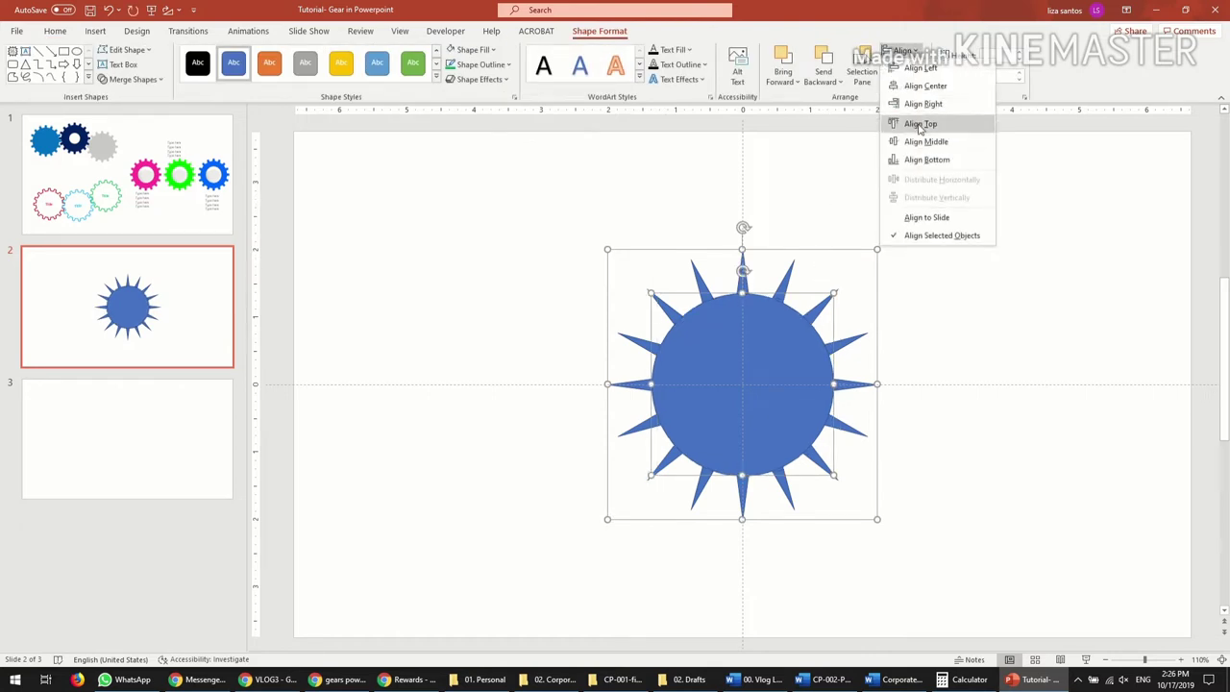
pyautogui.click(913, 142)
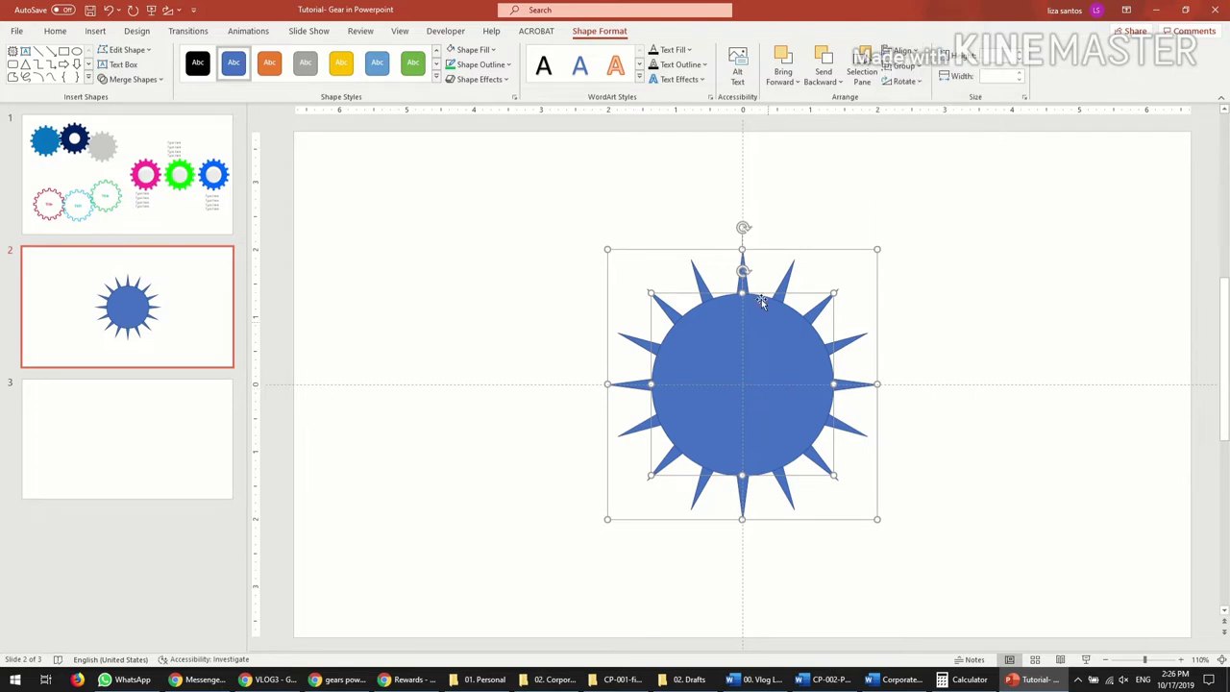
# Intersect the star and circle into a flat-tipped gear and move it to the upper left
pyautogui.click(162, 80)
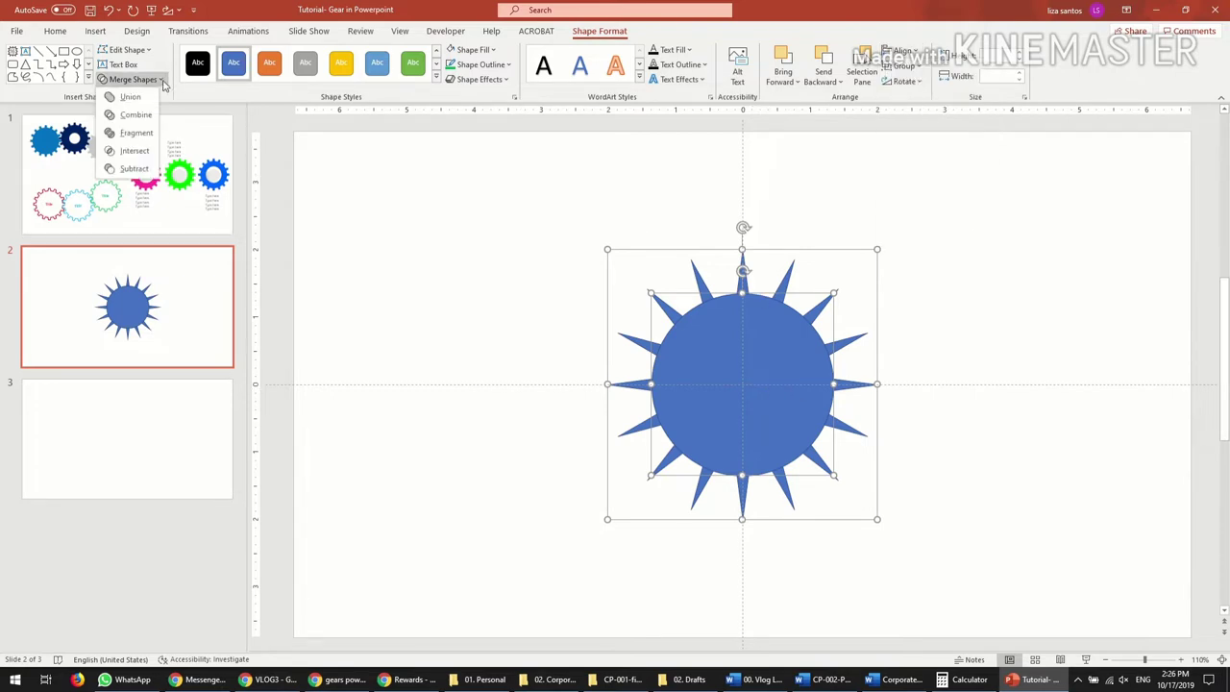
pyautogui.click(134, 151)
pyautogui.click(883, 338)
pyautogui.moveTo(790, 344); pyautogui.dragTo(602, 215)
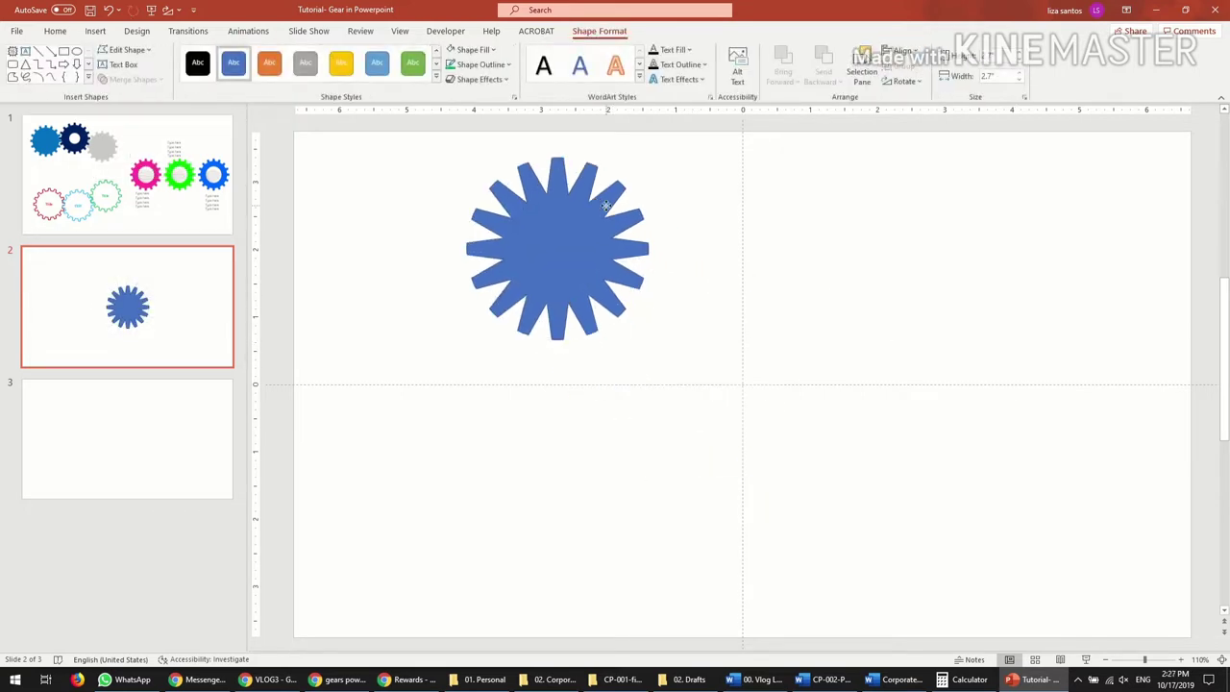
pyautogui.click(991, 343)
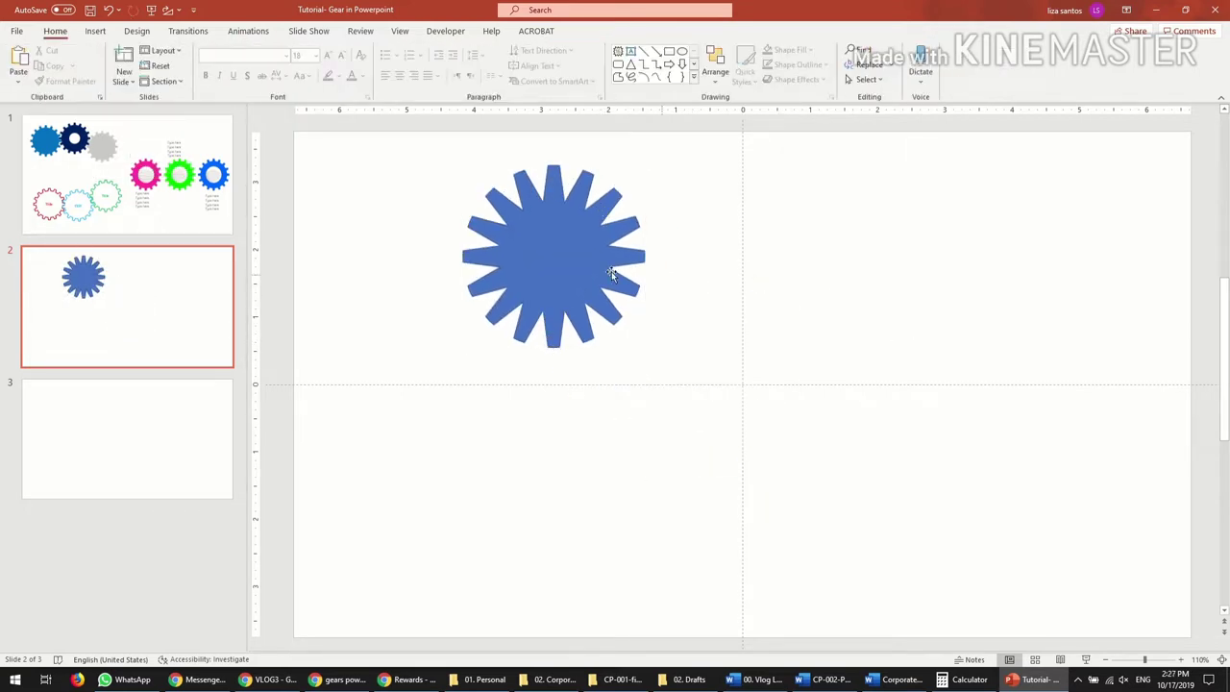
pyautogui.moveTo(611, 274); pyautogui.dragTo(590, 286)
# Draw a circle of about 2.3 inches centred over the gear
pyautogui.click(96, 31)
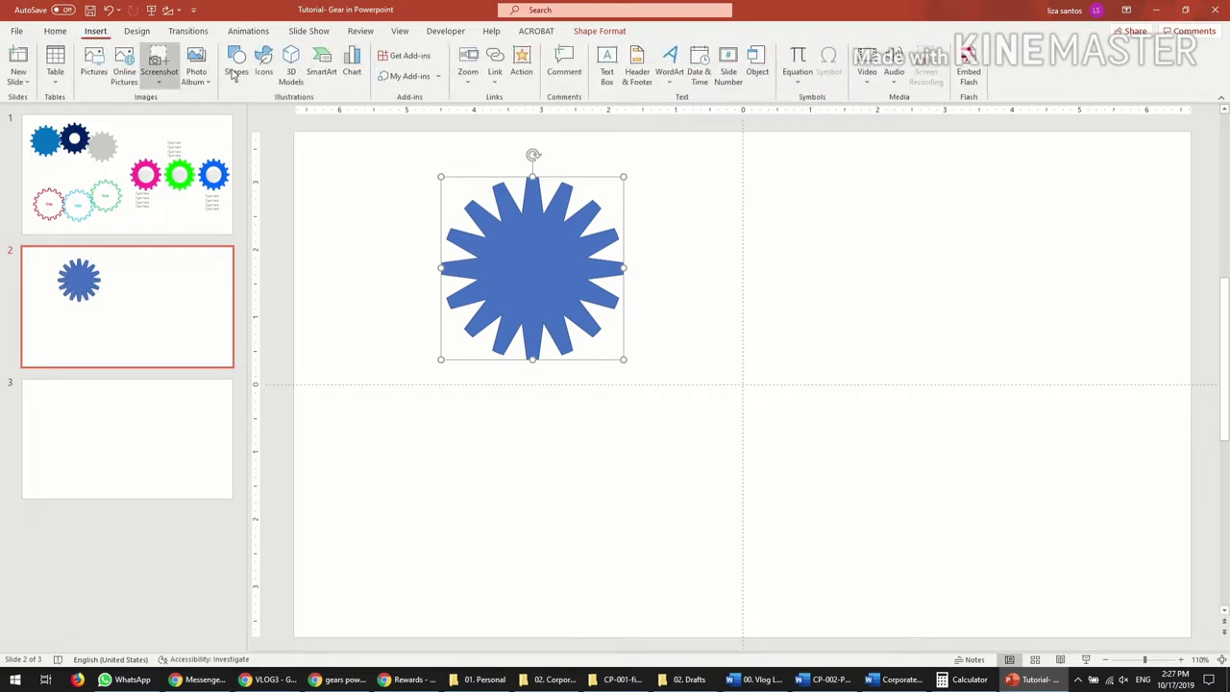
pyautogui.click(233, 74)
pyautogui.click(244, 246)
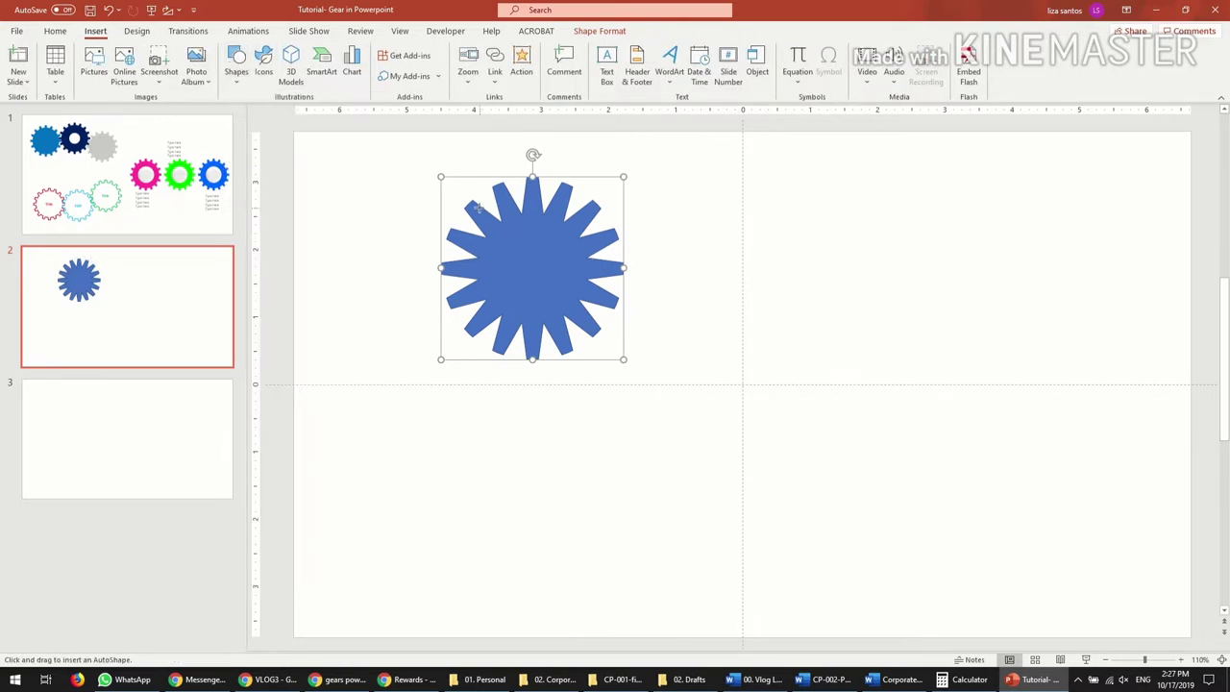
pyautogui.moveTo(623, 357); pyautogui.dragTo(444, 180)
pyautogui.moveTo(538, 269); pyautogui.dragTo(556, 271)
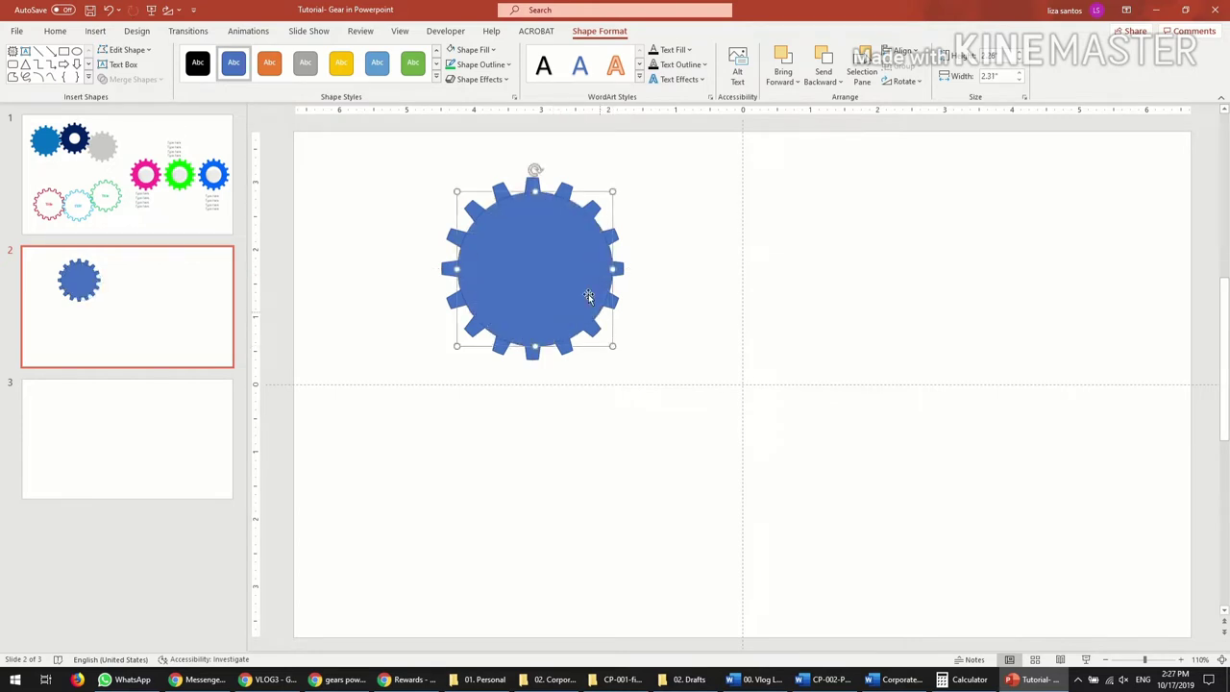
pyautogui.click(1021, 54)
pyautogui.click(1022, 74)
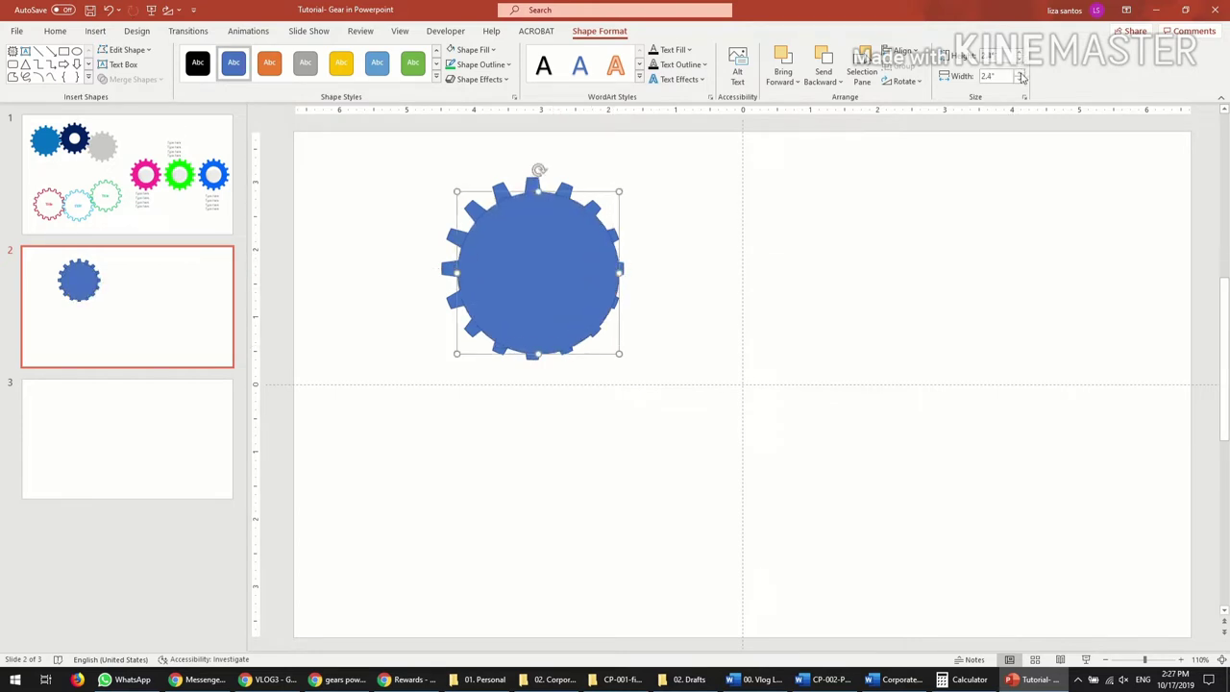
pyautogui.moveTo(569, 272); pyautogui.dragTo(564, 270)
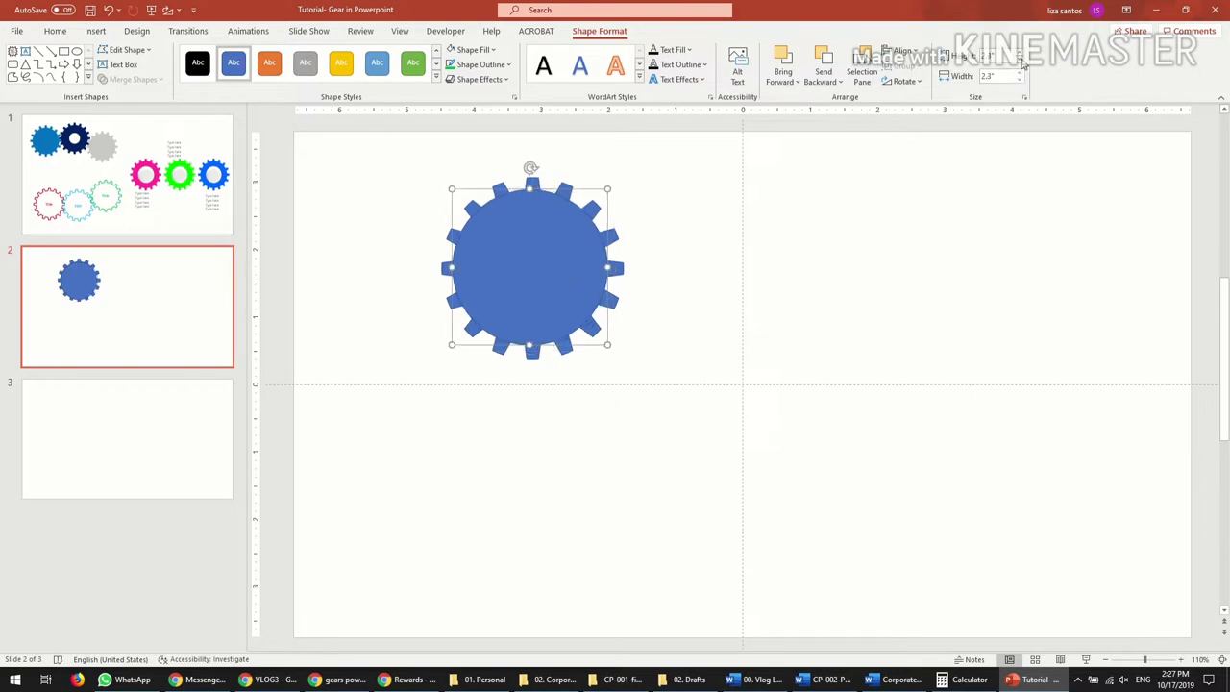
# Select the circle and gear together and align them by centre and middle
pyautogui.click(467, 137)
pyautogui.moveTo(399, 142)
pyautogui.mouseDown()
pyautogui.moveTo(665, 277)
pyautogui.moveTo(709, 400)
pyautogui.mouseUp()
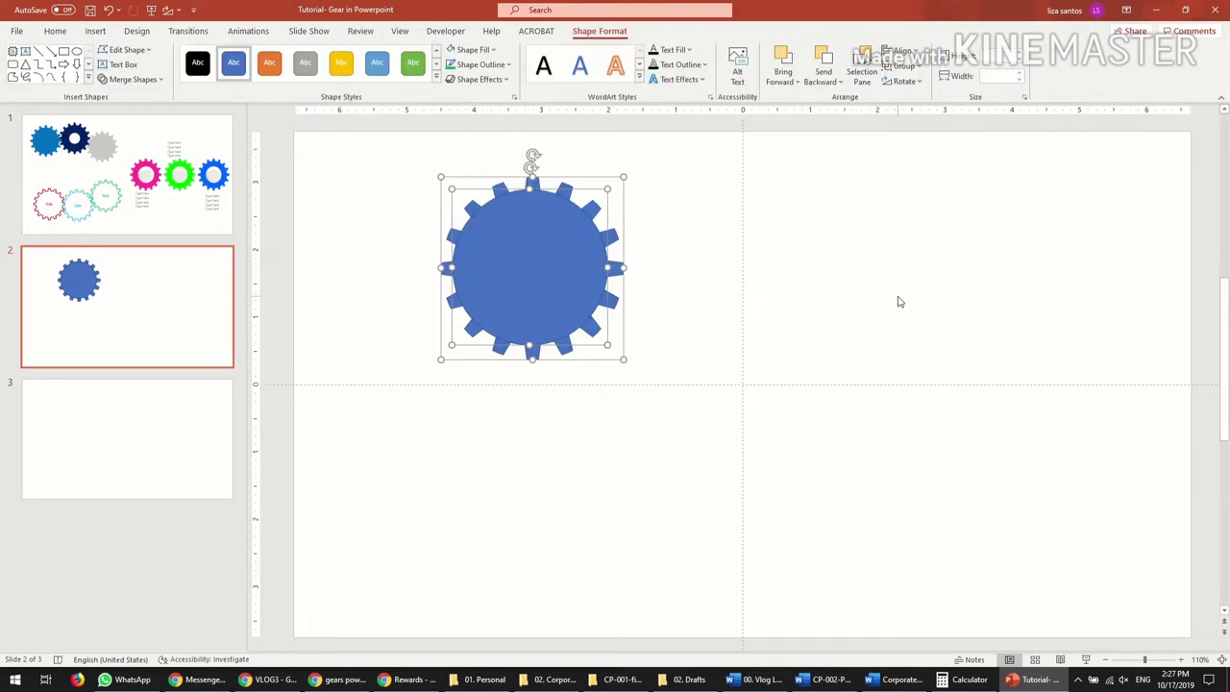
pyautogui.click(926, 51)
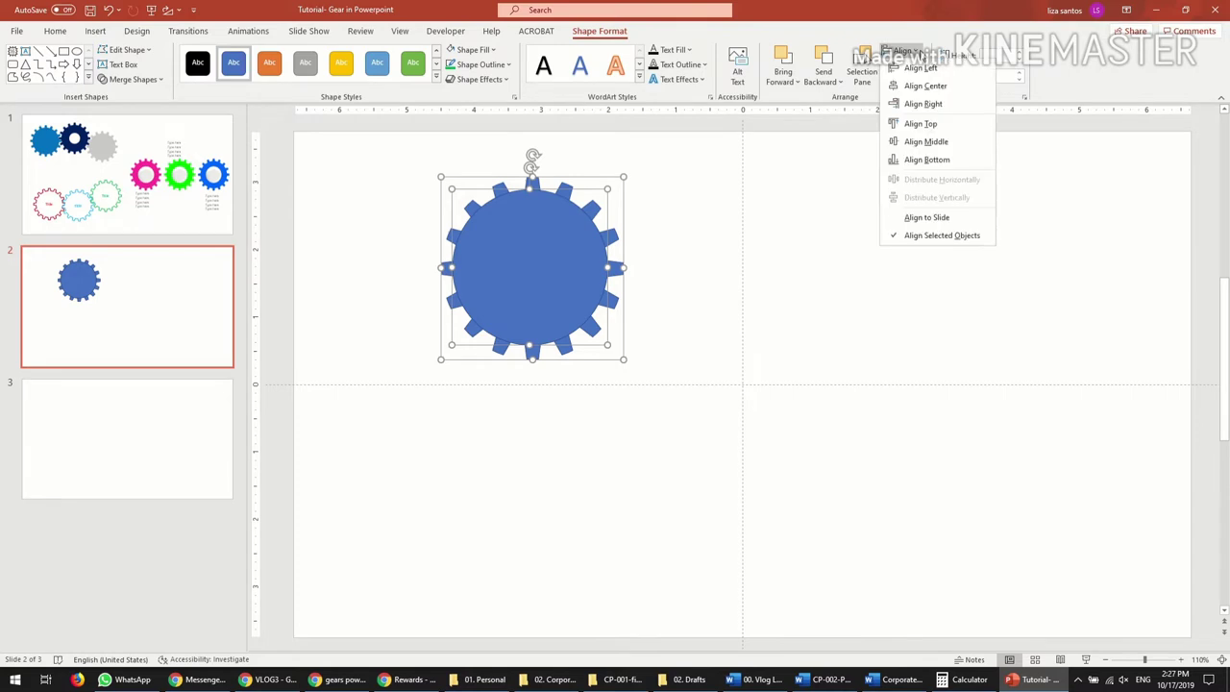
pyautogui.click(926, 86)
pyautogui.click(904, 51)
pyautogui.click(927, 141)
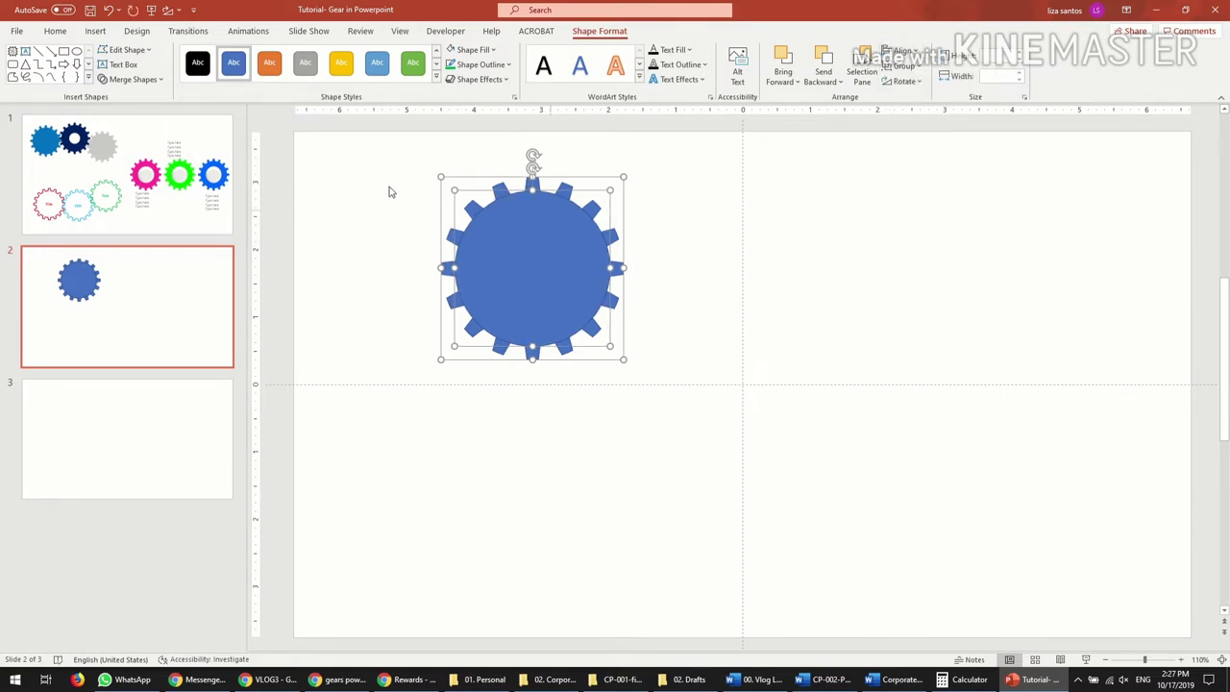
# Union the circle and teeth into one solid gear and move it further up-left
pyautogui.click(133, 79)
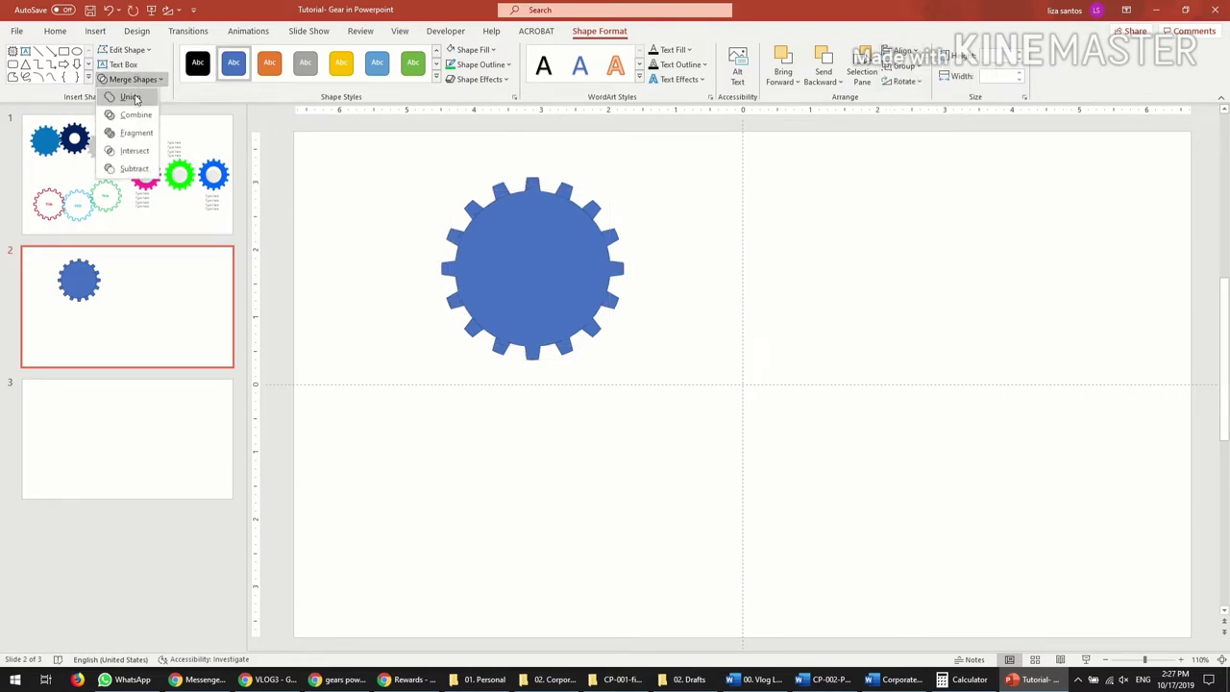
pyautogui.click(131, 96)
pyautogui.click(678, 351)
pyautogui.moveTo(454, 257); pyautogui.dragTo(355, 237)
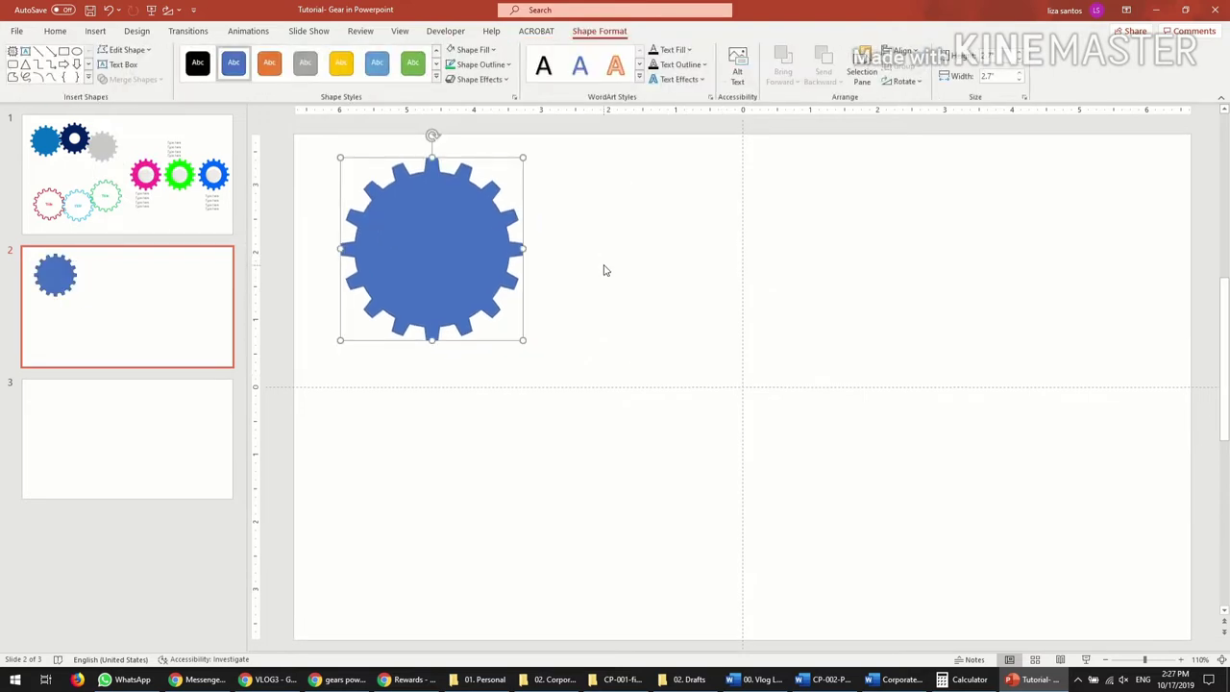
# Drag two gear copies off the stack to the lower left and lower right
pyautogui.moveTo(448, 252); pyautogui.dragTo(438, 253)
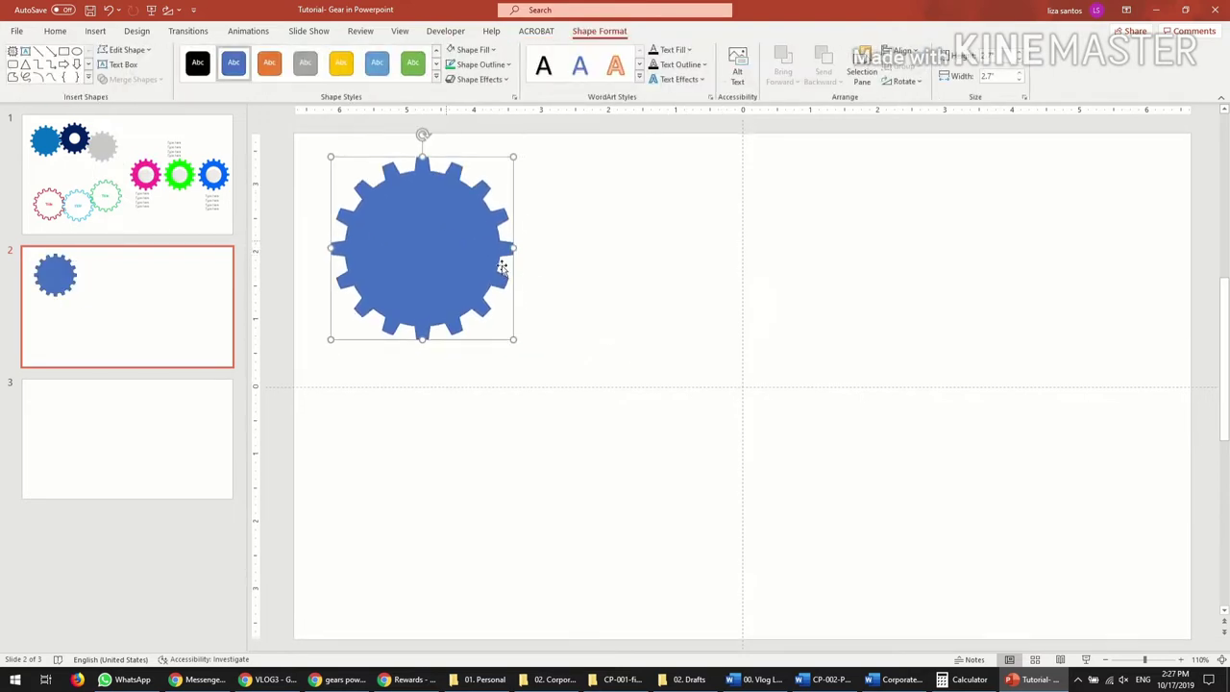
pyautogui.click(492, 49)
pyautogui.press('Escape')
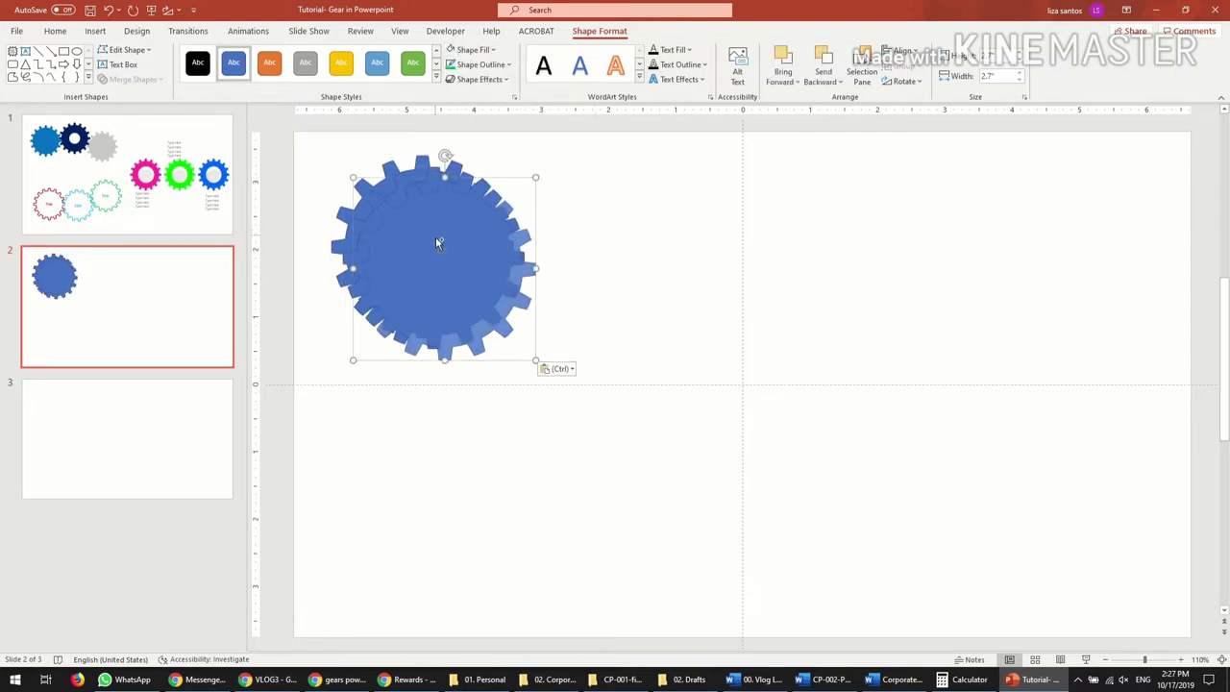
pyautogui.moveTo(435, 232); pyautogui.dragTo(421, 474)
pyautogui.moveTo(420, 258); pyautogui.dragTo(599, 535)
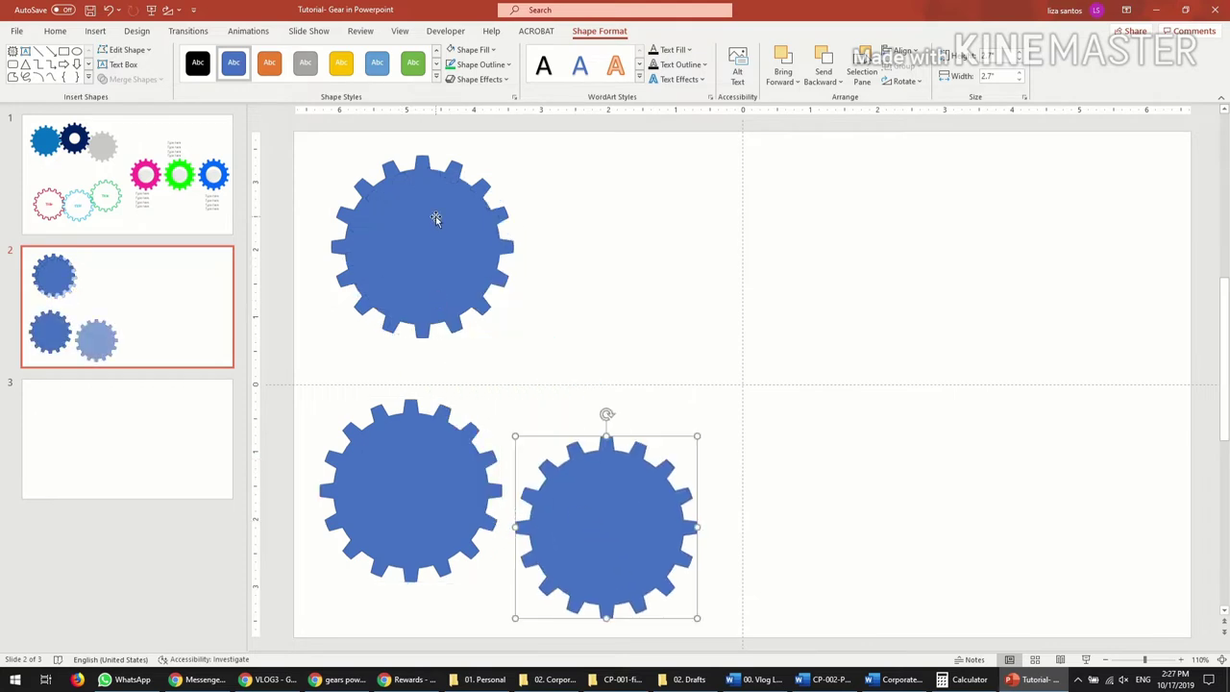
pyautogui.click(489, 250)
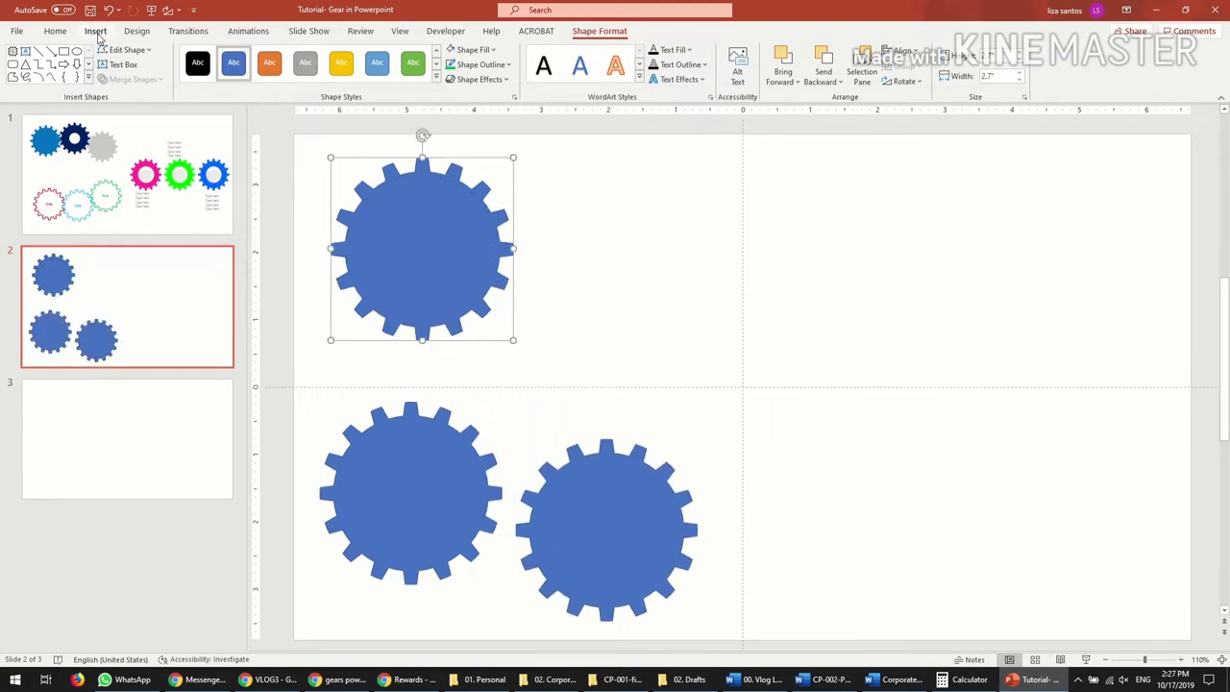
pyautogui.click(95, 30)
pyautogui.click(235, 66)
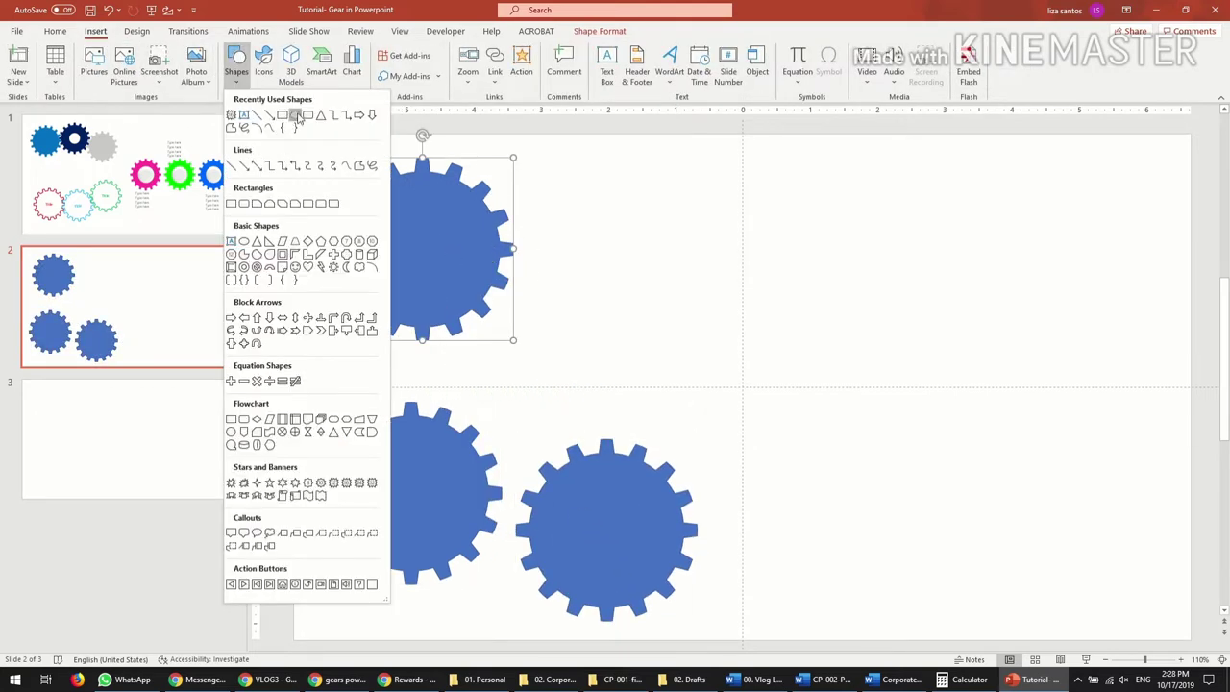
# Draw a small white-filled circle on the top gear
pyautogui.click(295, 115)
pyautogui.moveTo(451, 271); pyautogui.dragTo(396, 210)
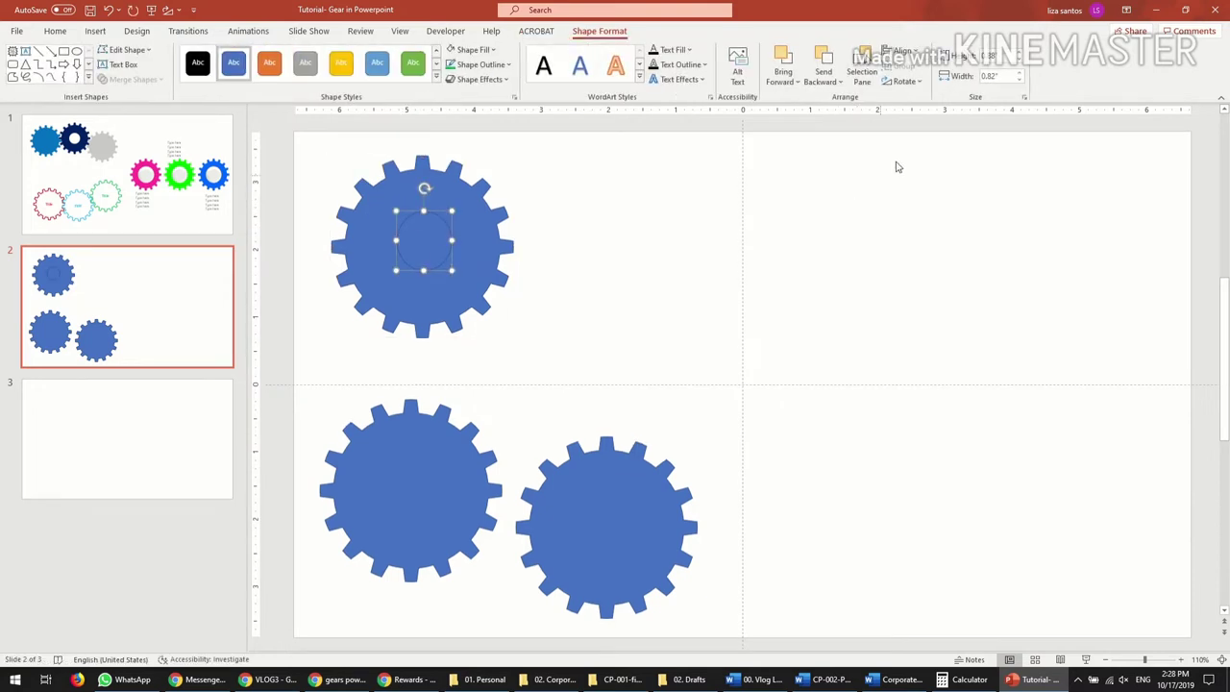
pyautogui.click(1020, 83)
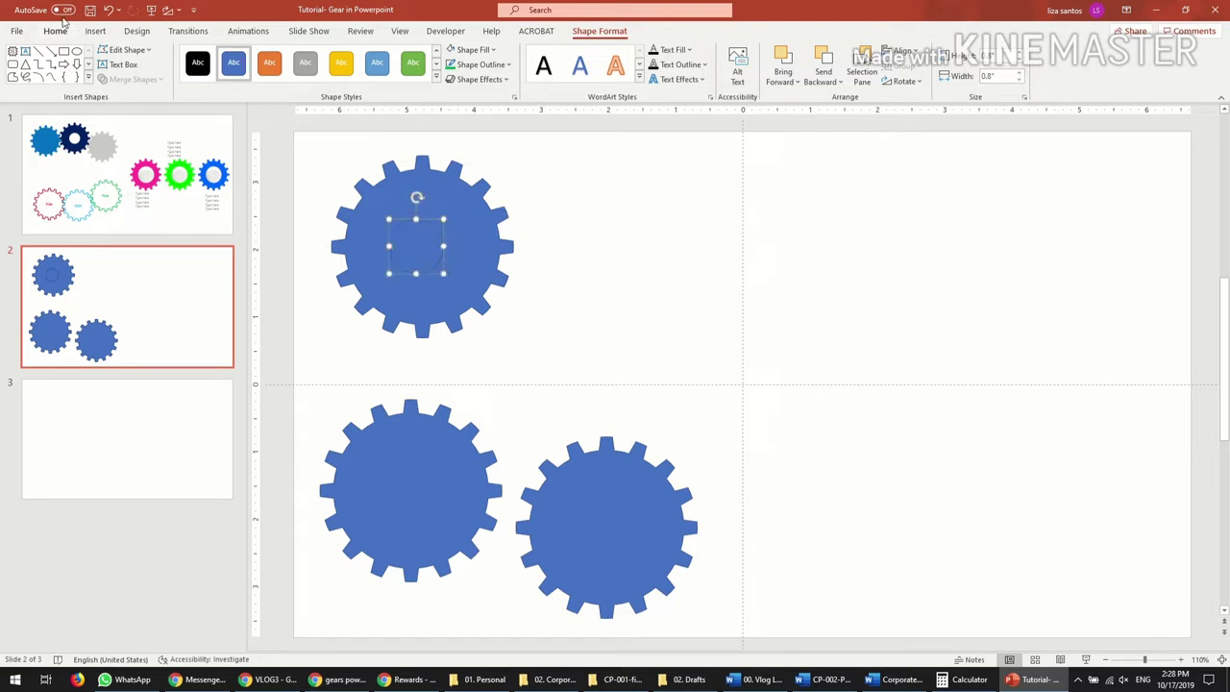
pyautogui.click(450, 52)
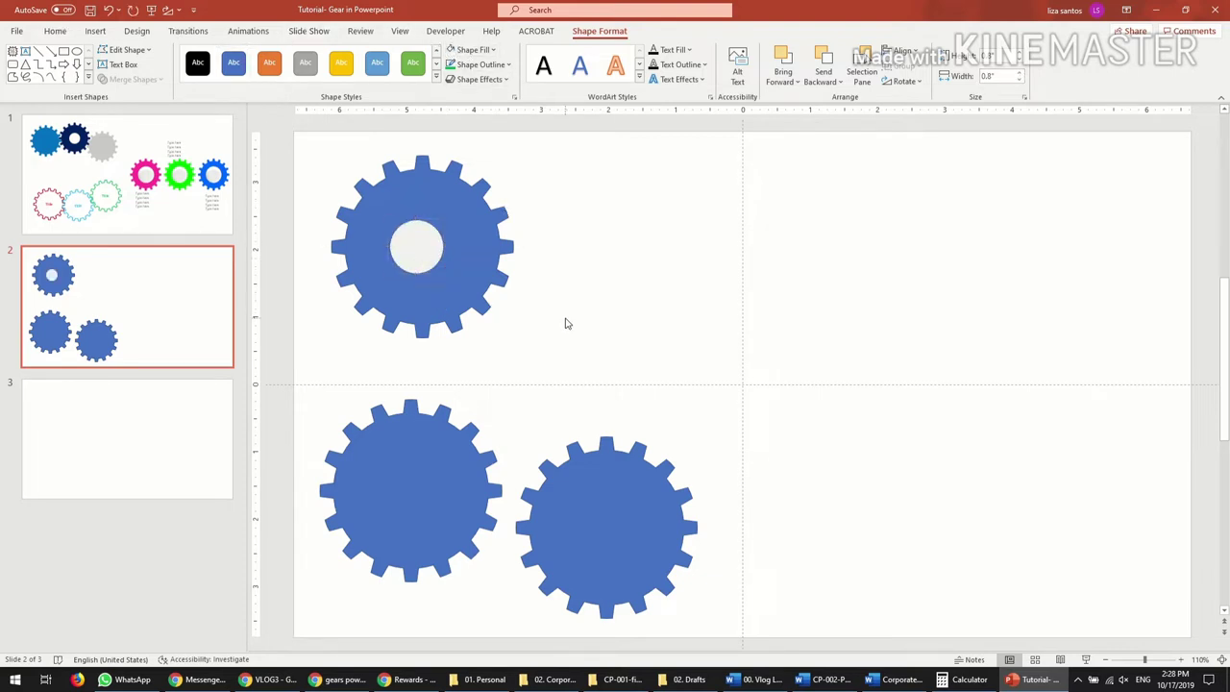
# Select the top gear and white circle and align them by centre and middle
pyautogui.moveTo(608, 377); pyautogui.dragTo(292, 144)
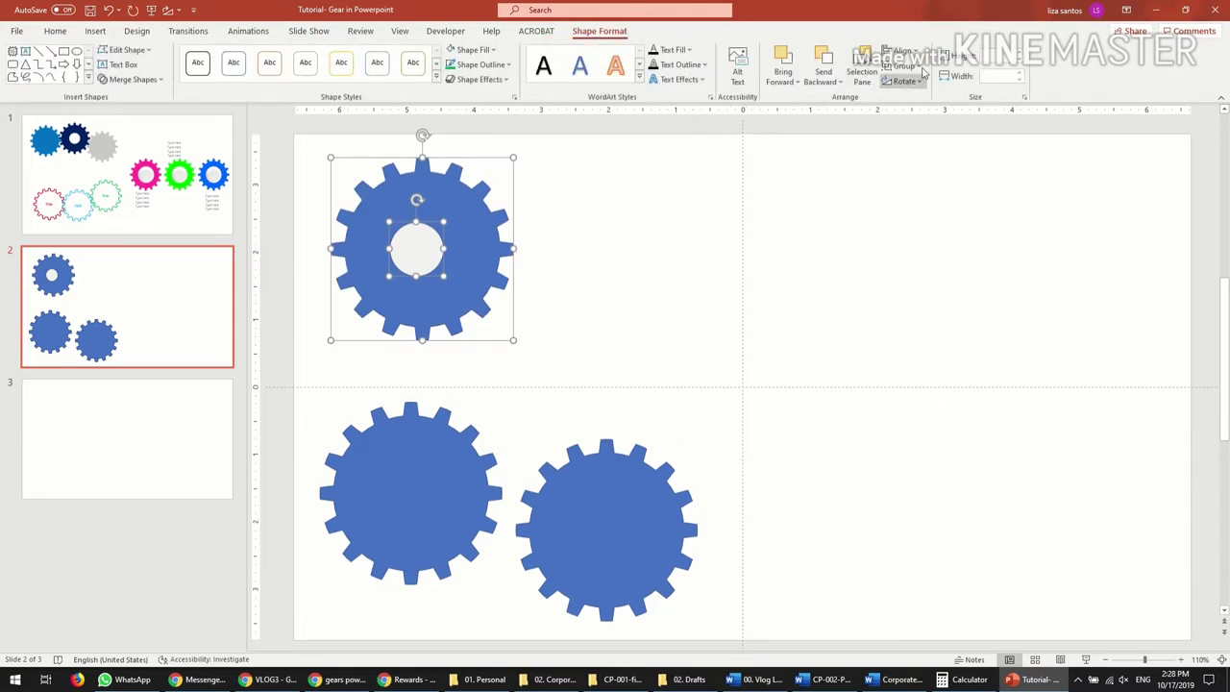
pyautogui.click(908, 51)
pyautogui.click(924, 85)
pyautogui.click(908, 51)
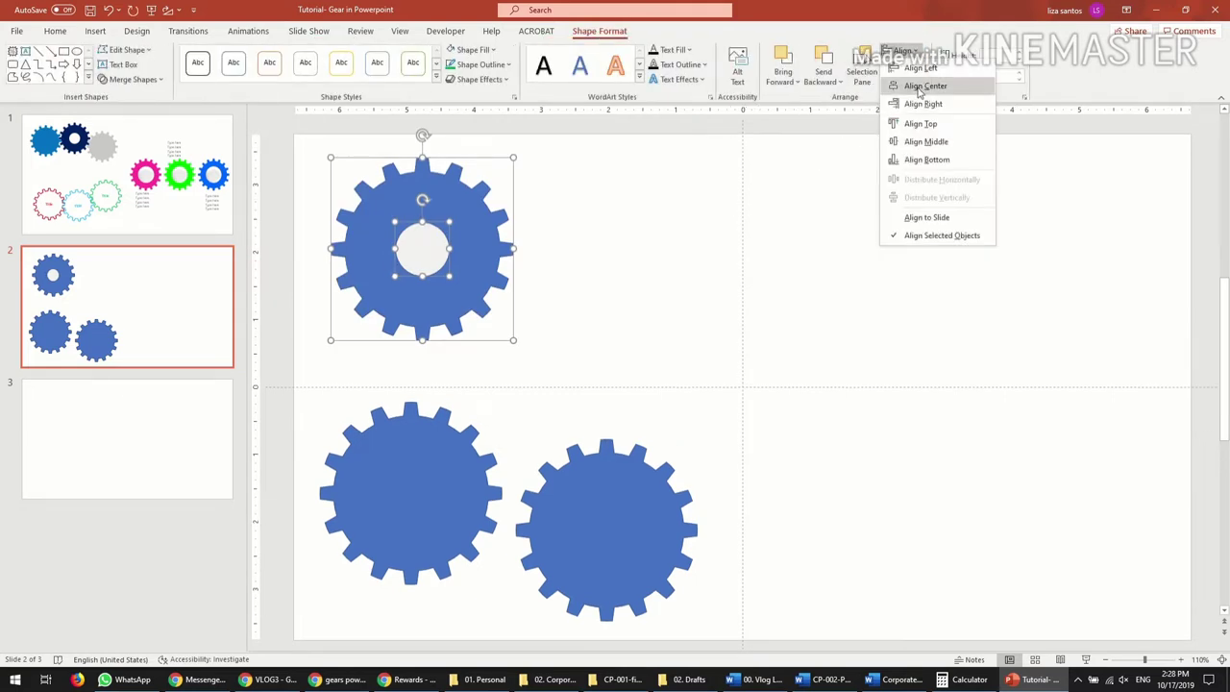
pyautogui.click(923, 142)
# Subtract the circle from the gear to punch a round centre hole
pyautogui.click(127, 79)
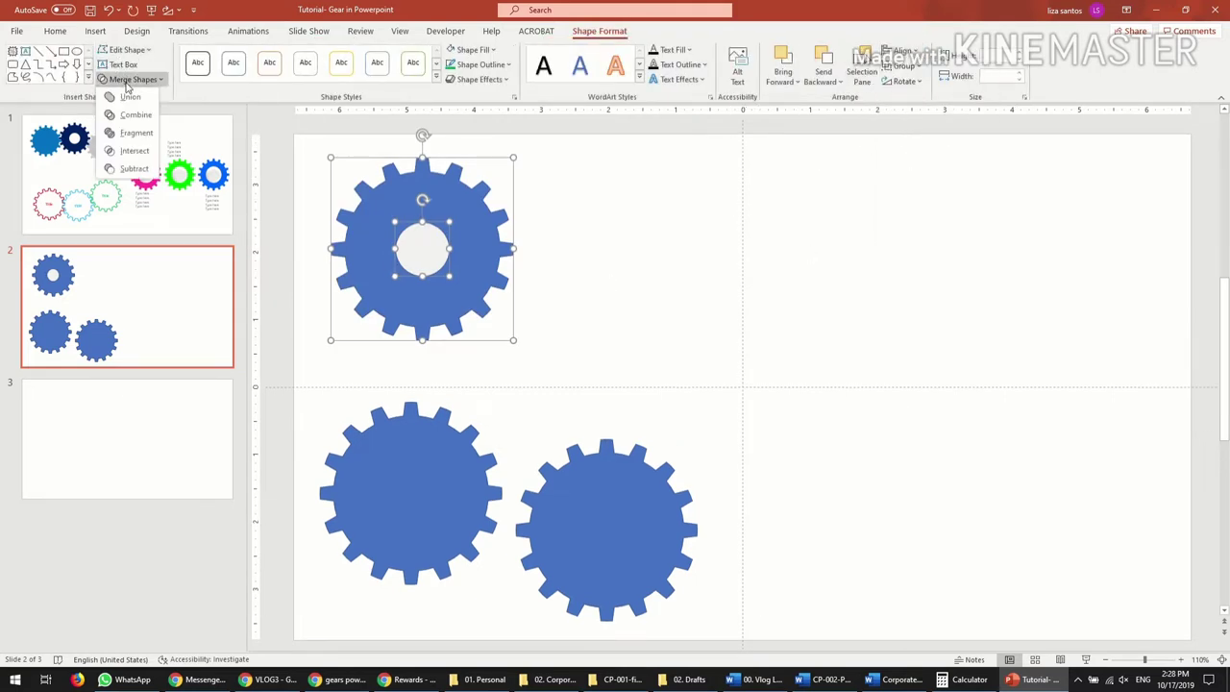
pyautogui.click(133, 168)
pyautogui.click(642, 305)
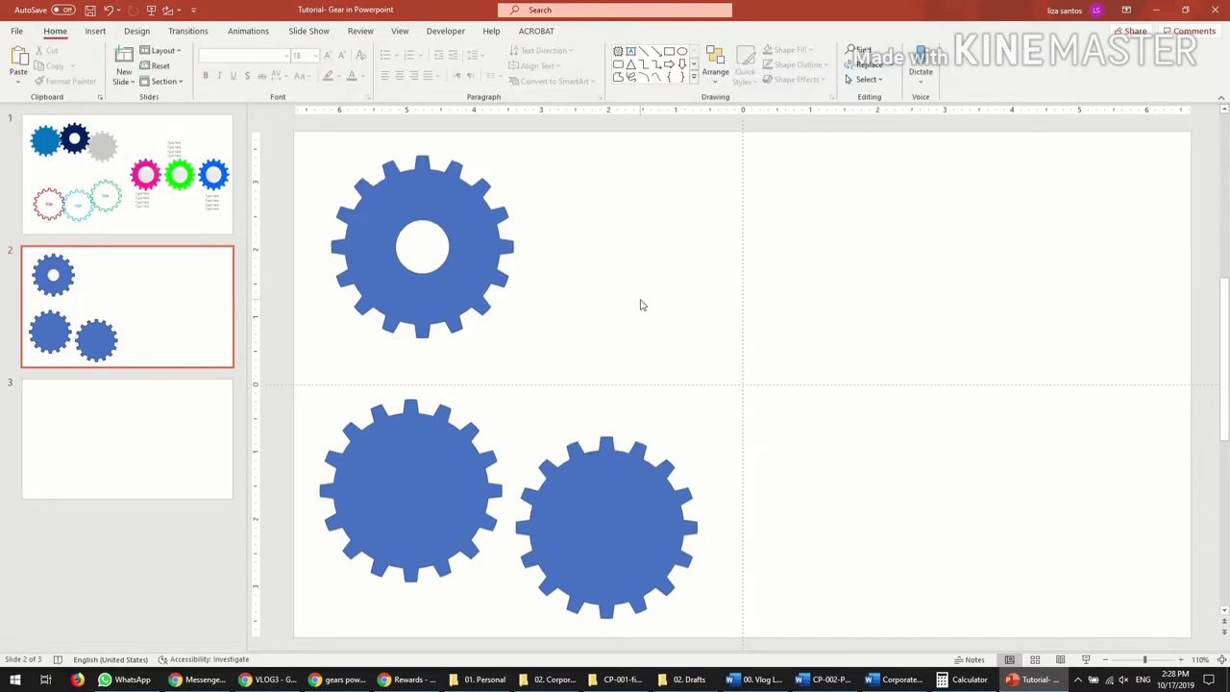
pyautogui.click(510, 265)
# Shrink the holed gear to 2.4 inches wide and bring the lower-left gear up beside it
pyautogui.click(1020, 58)
pyautogui.click(1021, 59)
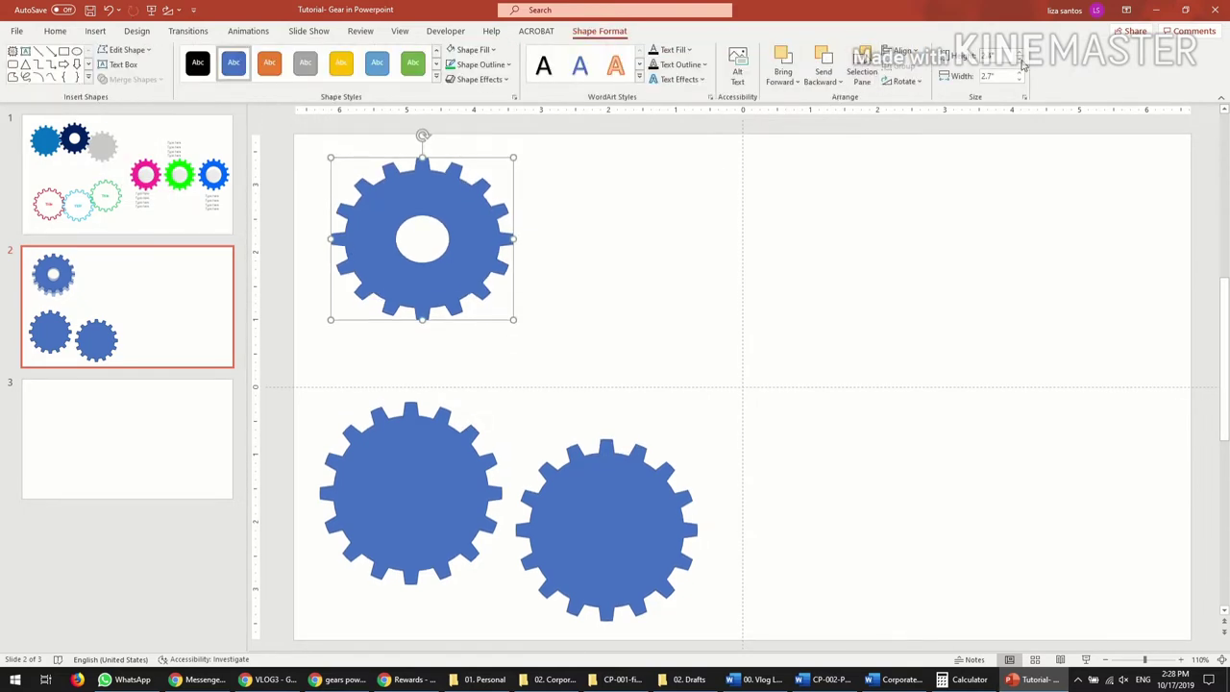
pyautogui.click(1021, 58)
pyautogui.click(1021, 80)
pyautogui.click(1020, 81)
pyautogui.click(1021, 81)
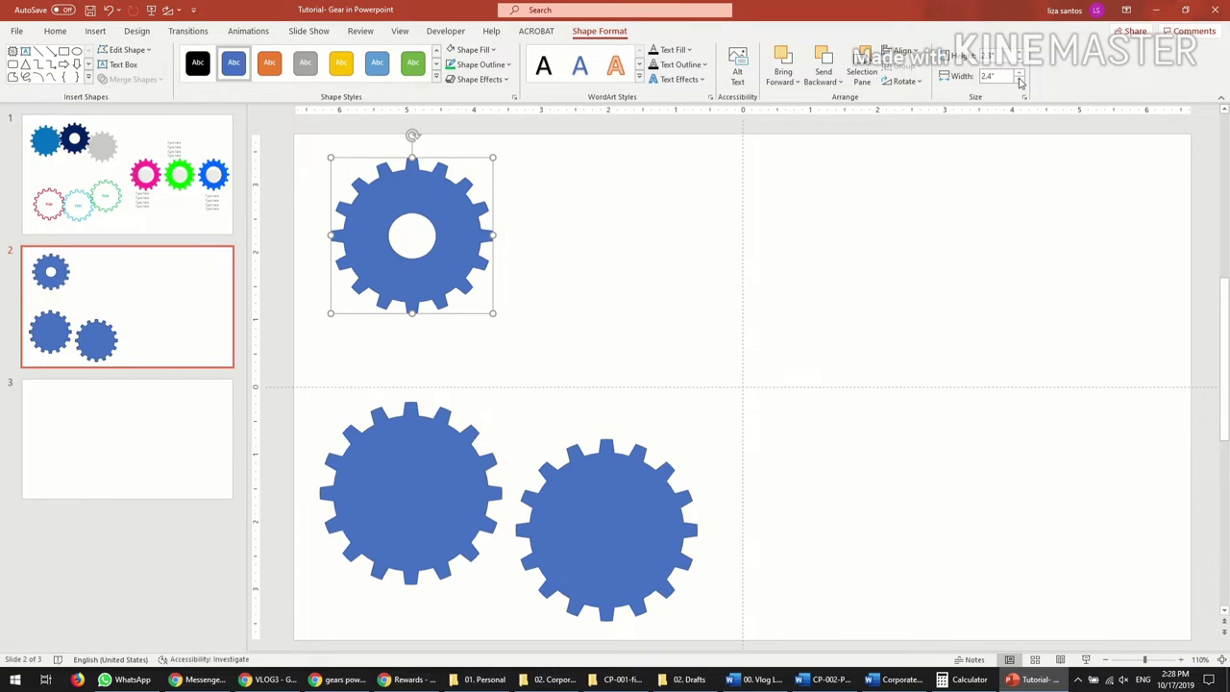
pyautogui.moveTo(425, 521); pyautogui.dragTo(592, 291)
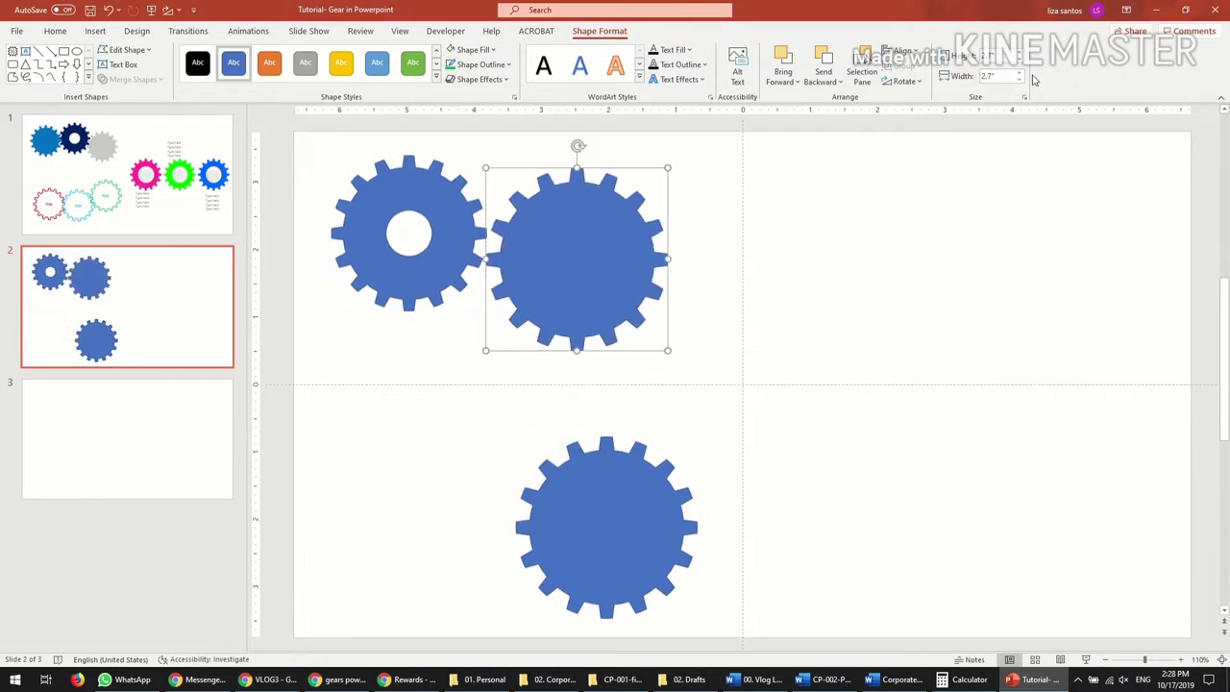
# Set the second gear's width to 2.3 inches and move it closer to the holed gear
pyautogui.press('Tab')
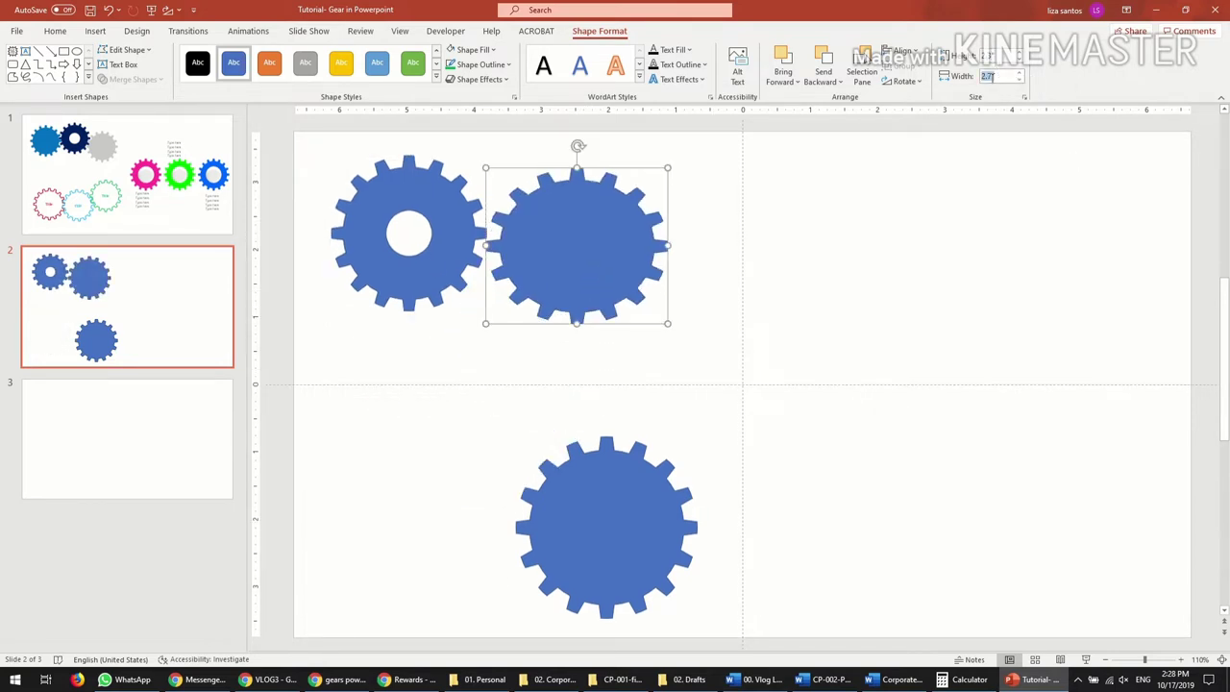
pyautogui.write('.3')
pyautogui.press('Return')
pyautogui.click(609, 359)
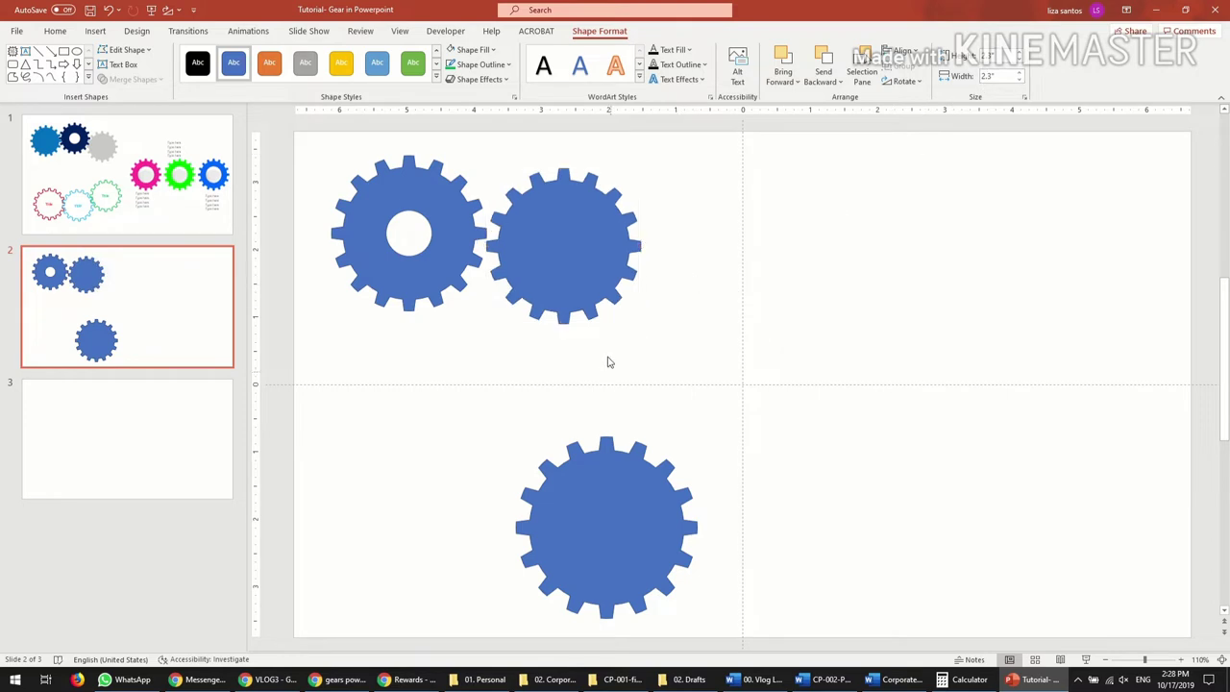
pyautogui.moveTo(564, 230); pyautogui.dragTo(552, 230)
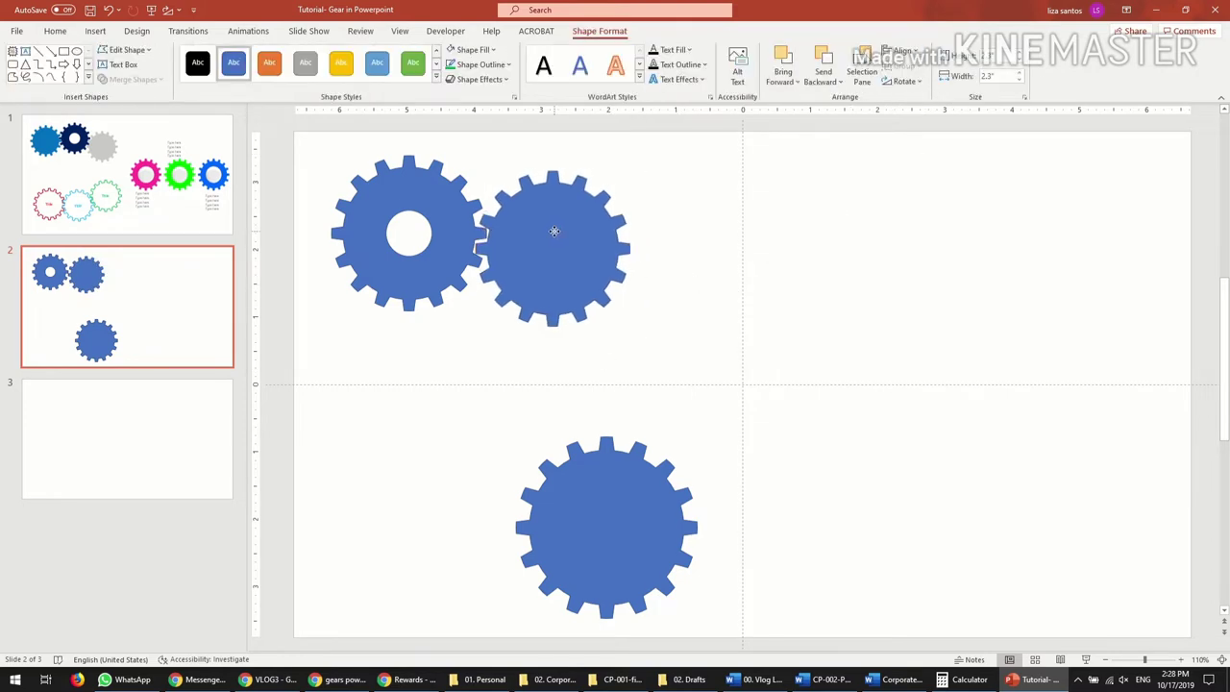
# Fill the holed gear with a darker blue and remove its outline
pyautogui.click(455, 247)
pyautogui.click(471, 49)
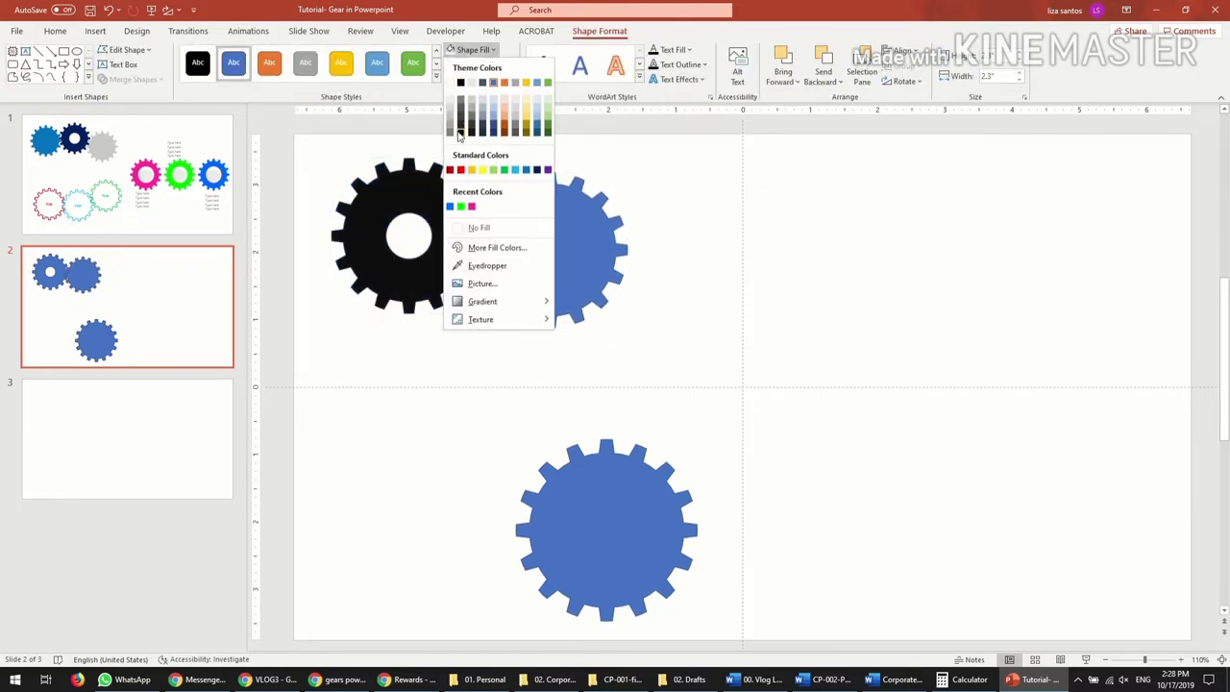
pyautogui.click(526, 171)
pyautogui.click(481, 64)
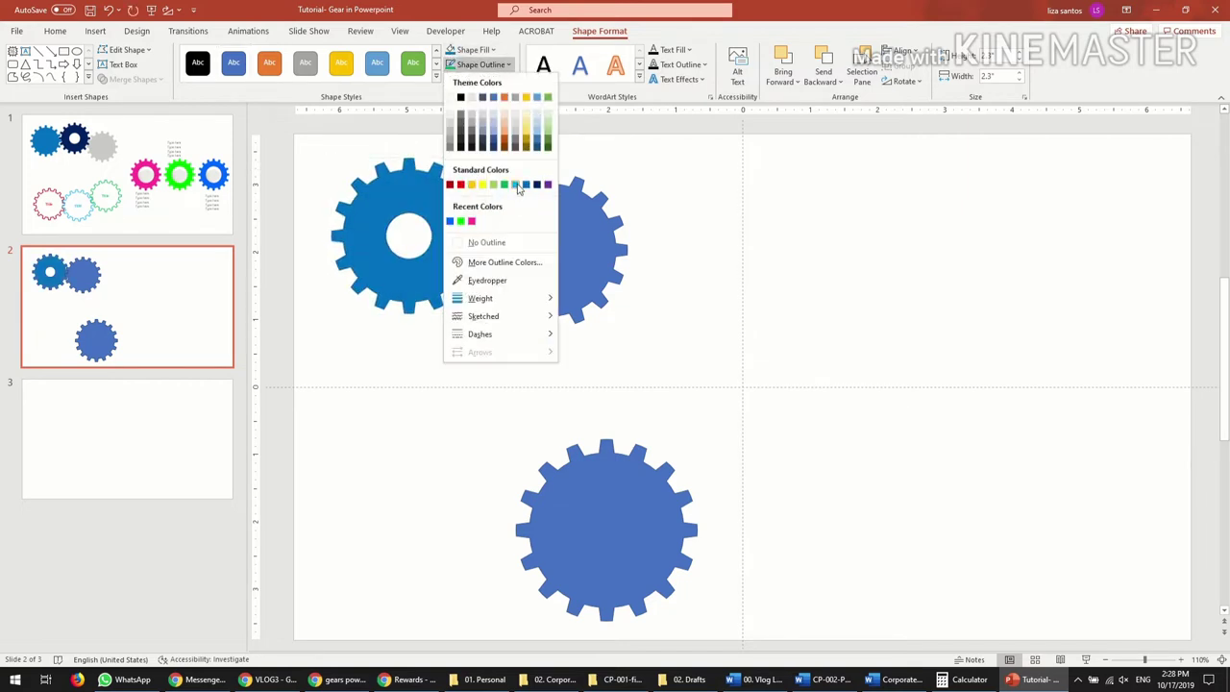
pyautogui.click(489, 242)
# Move the plain gear beside the holed gear, then undo the misplaced move
pyautogui.click(557, 263)
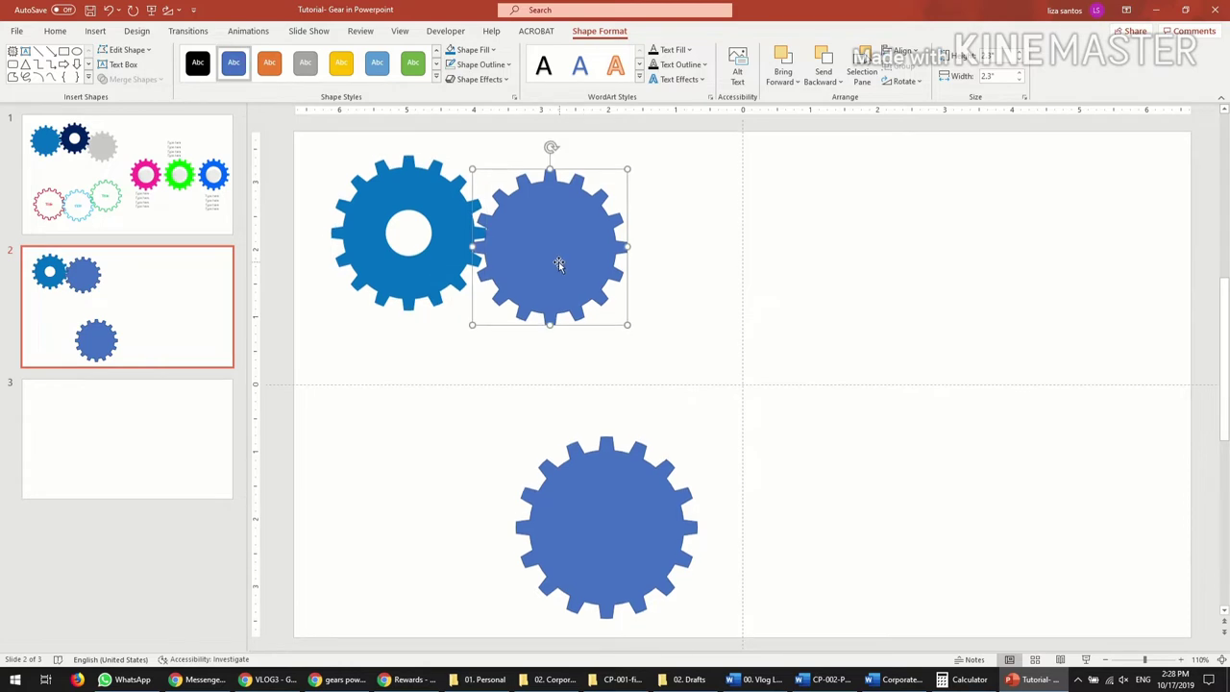
pyautogui.moveTo(528, 246)
pyautogui.mouseDown()
pyautogui.moveTo(400, 356)
pyautogui.moveTo(407, 249)
pyautogui.mouseUp()
pyautogui.hotkey('ctrl', 'z')
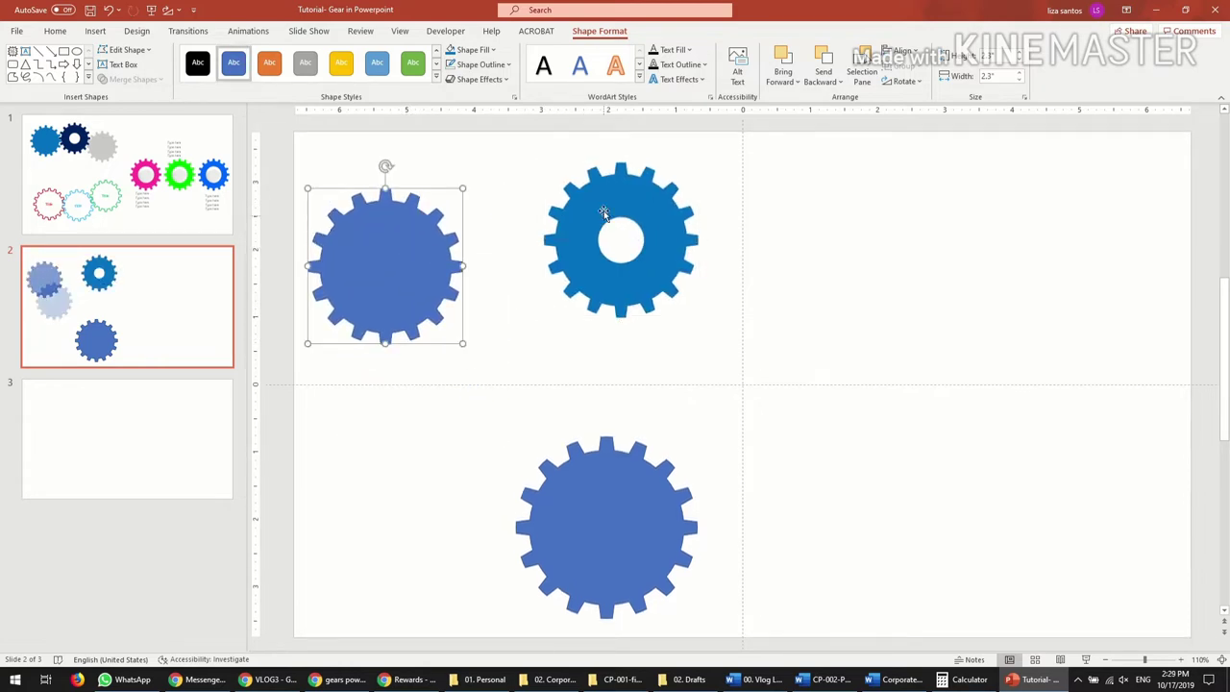
# Give the plain gear the darker blue fill, then set the holed gear beside it and fill it black
pyautogui.click(585, 214)
pyautogui.click(362, 234)
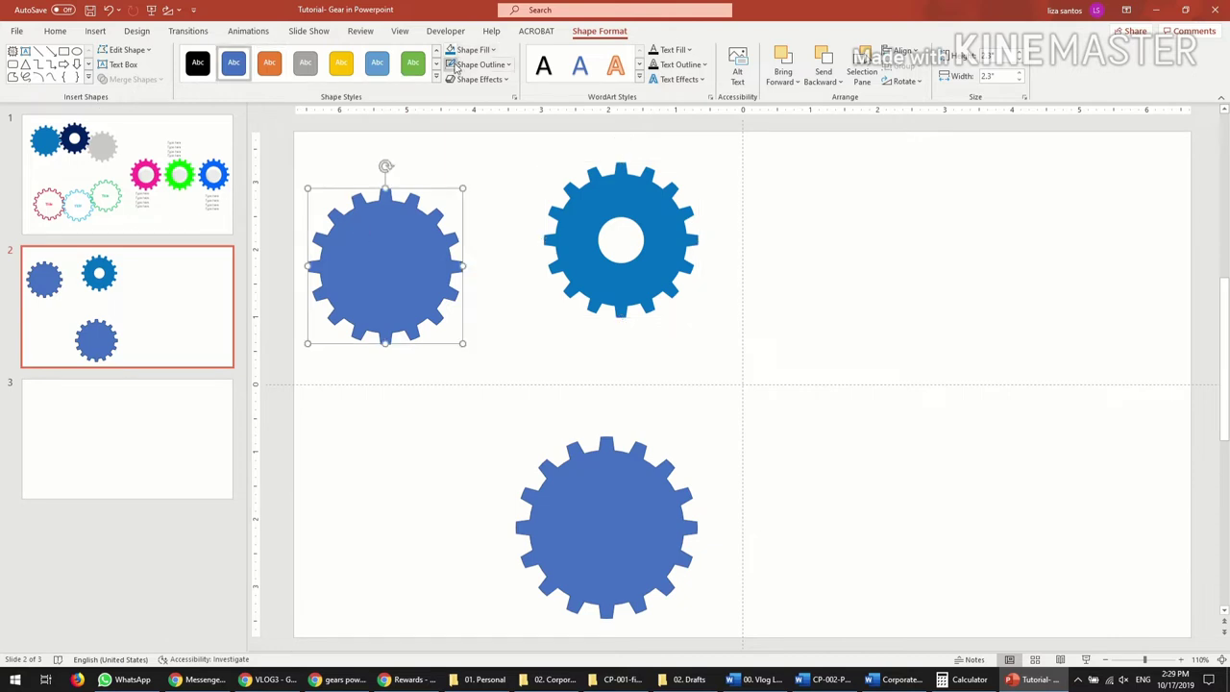
pyautogui.click(450, 53)
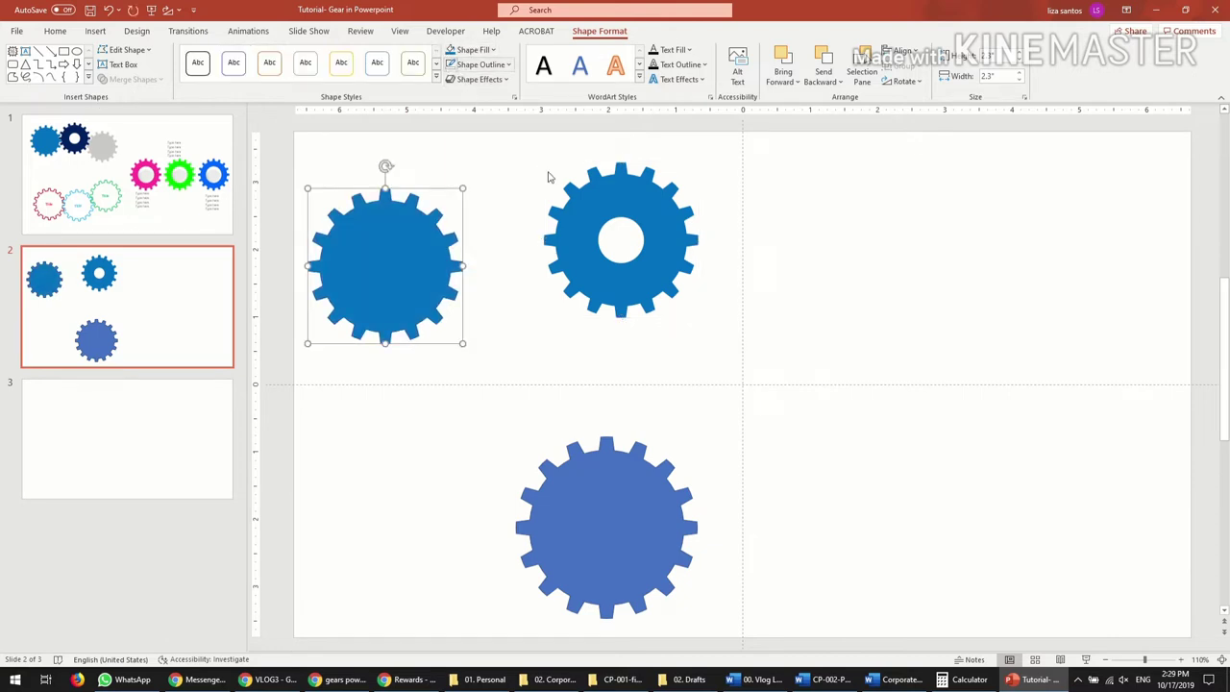
pyautogui.moveTo(623, 219); pyautogui.dragTo(530, 228)
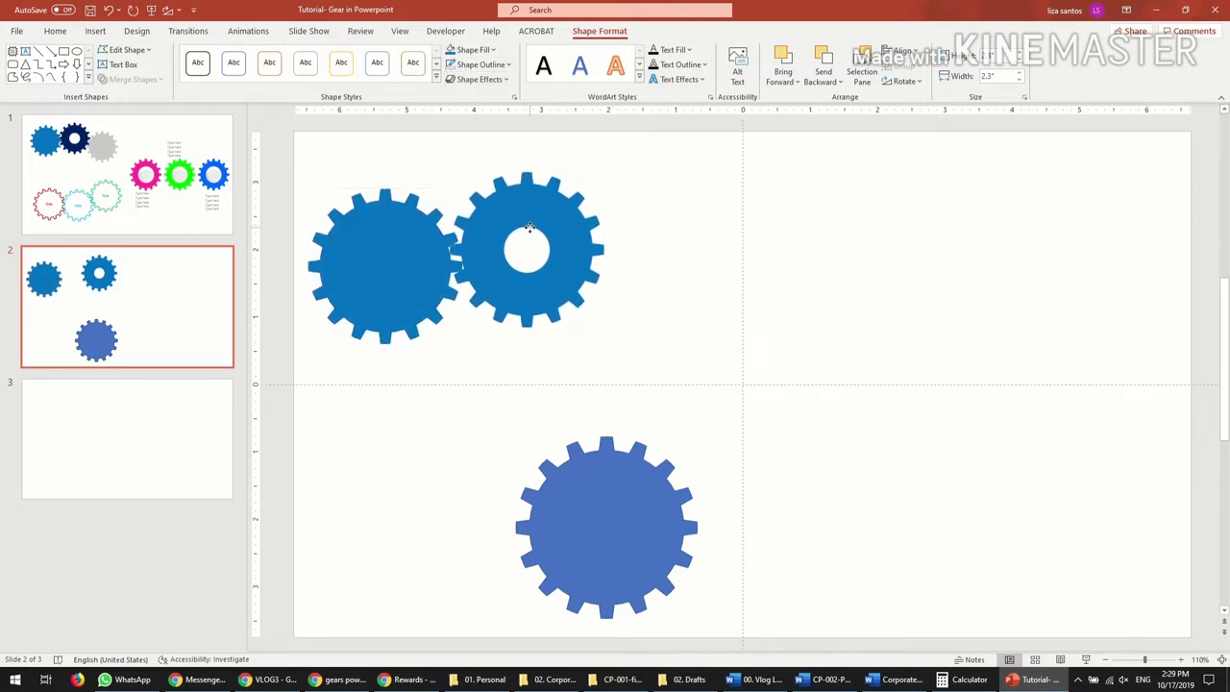
pyautogui.click(492, 49)
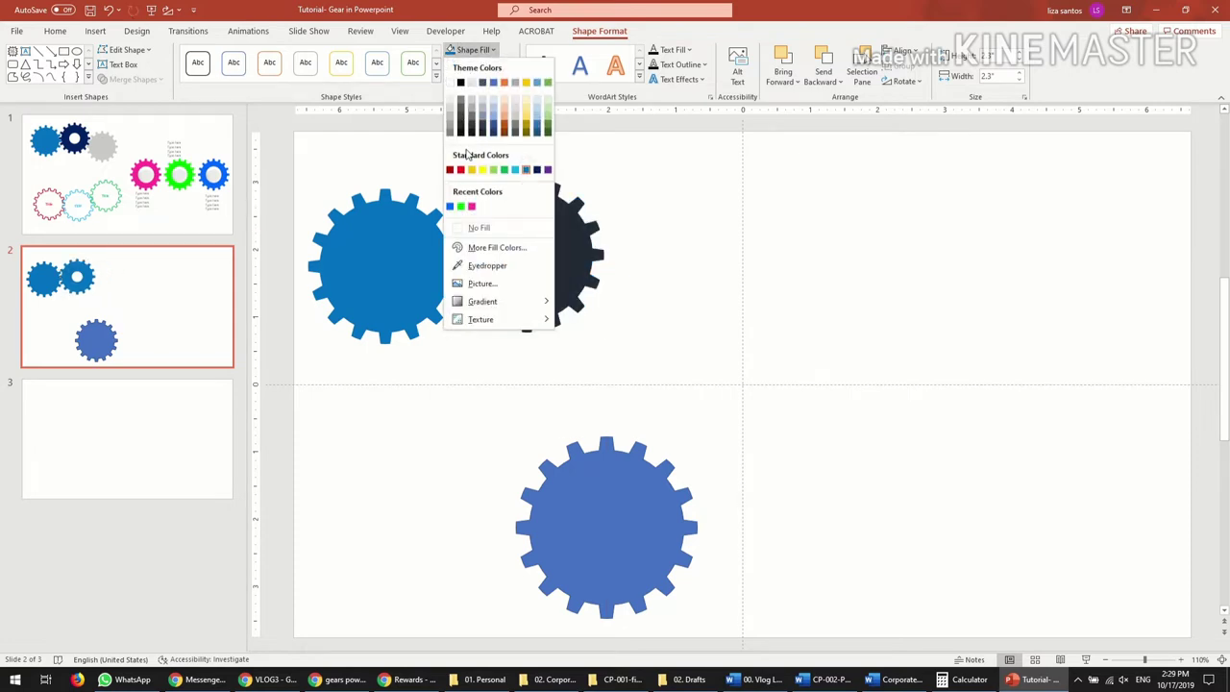
pyautogui.click(468, 81)
# Copy the blue gear to the right of the black gear, rotate it to mesh, and fill it darker grey
pyautogui.click(407, 275)
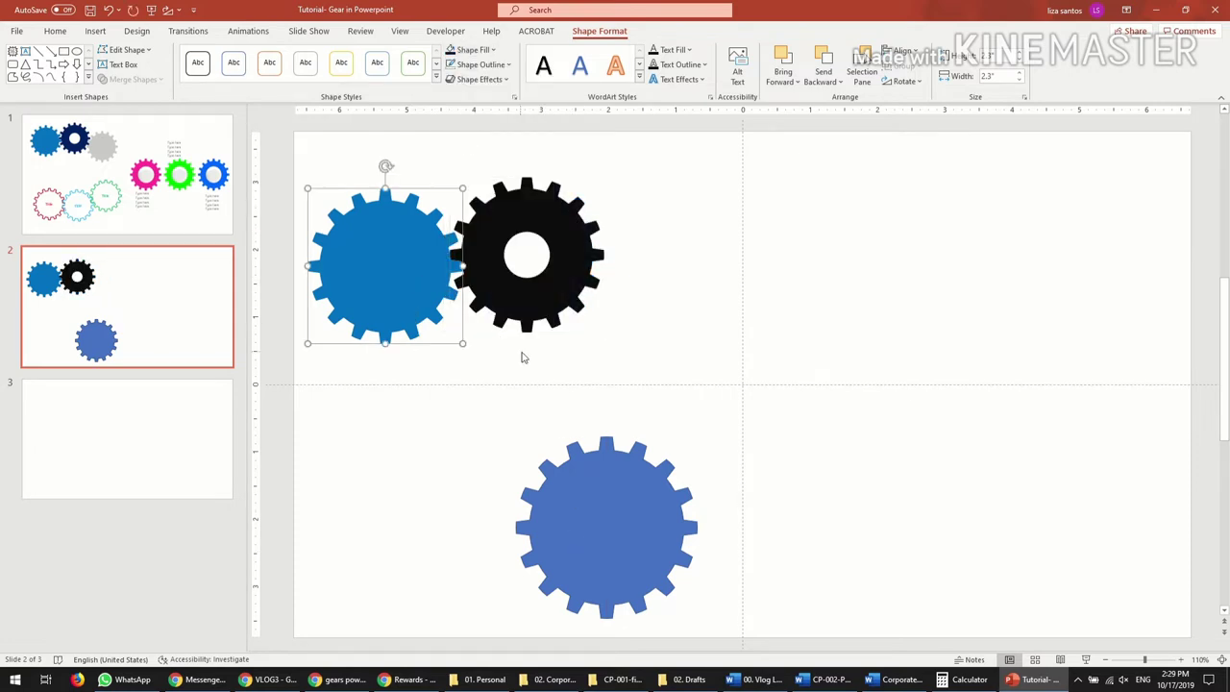
pyautogui.keyDown('ctrl'); pyautogui.moveTo(452, 327); pyautogui.dragTo(686, 300); pyautogui.keyUp('ctrl')
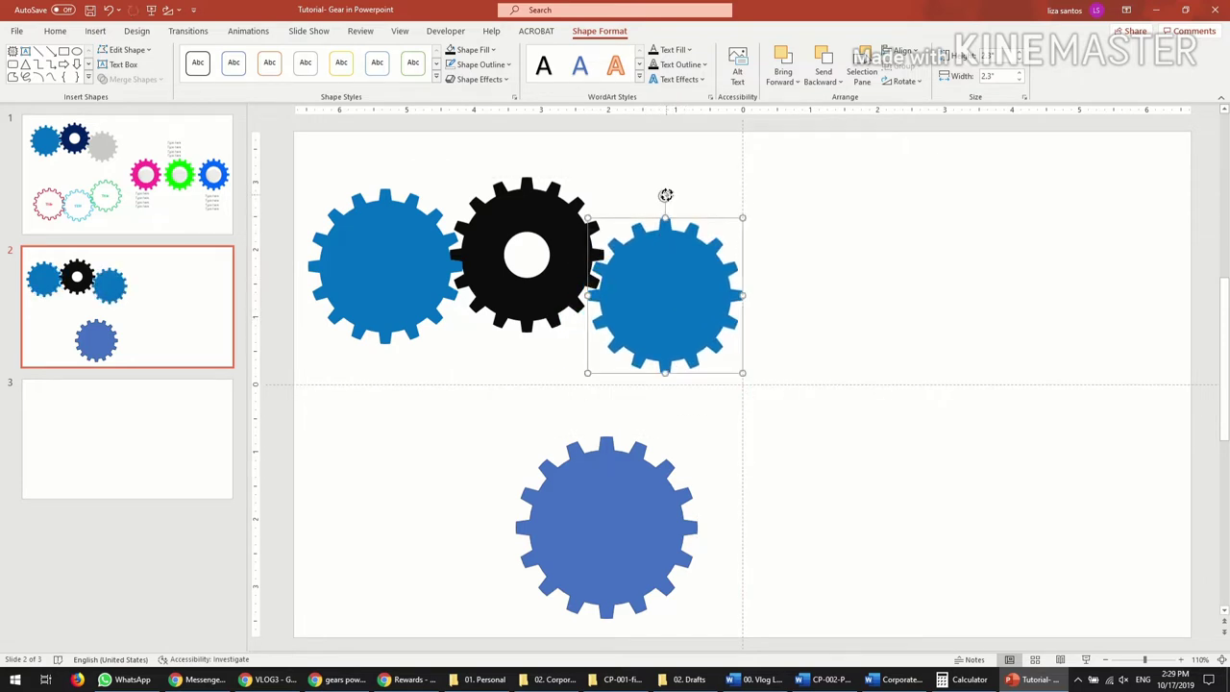
pyautogui.moveTo(666, 195); pyautogui.dragTo(659, 196)
pyautogui.moveTo(640, 276); pyautogui.dragTo(640, 279)
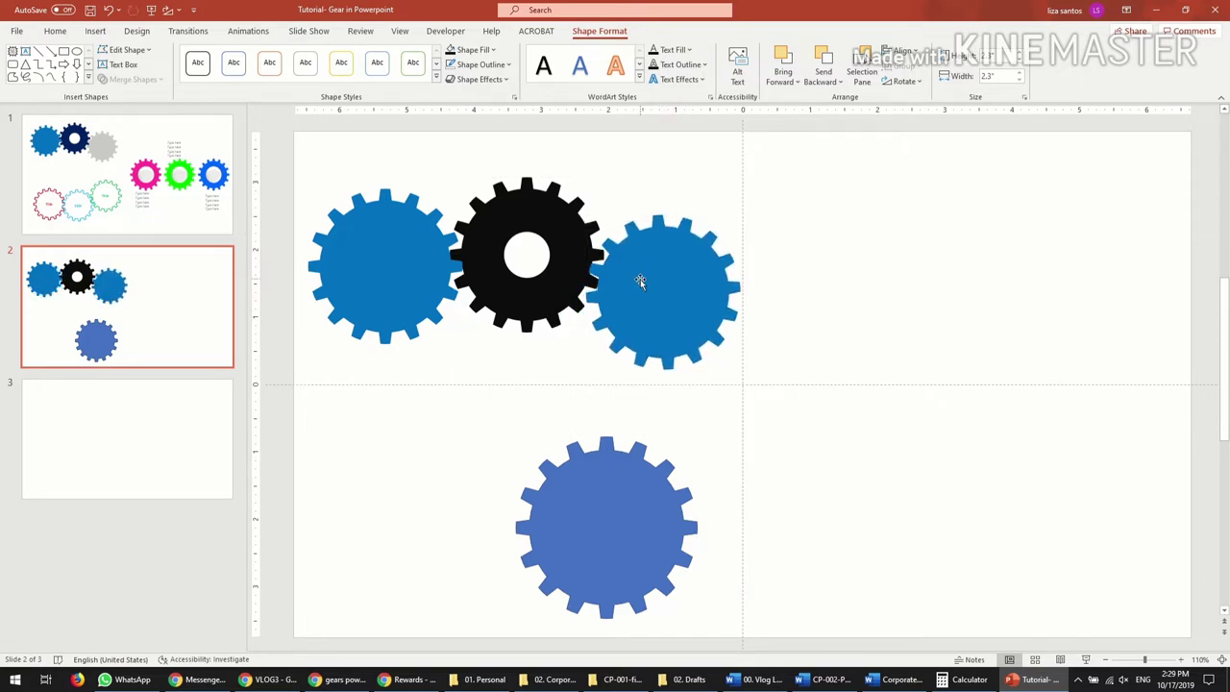
pyautogui.click(471, 49)
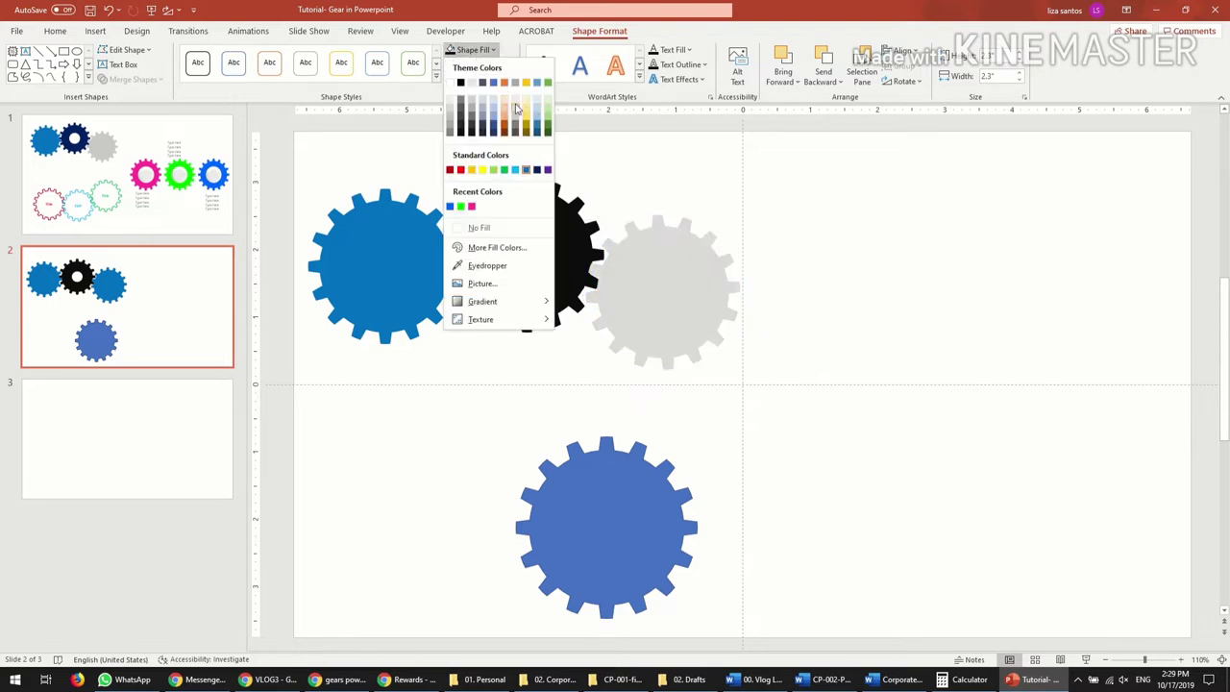
pyautogui.click(514, 129)
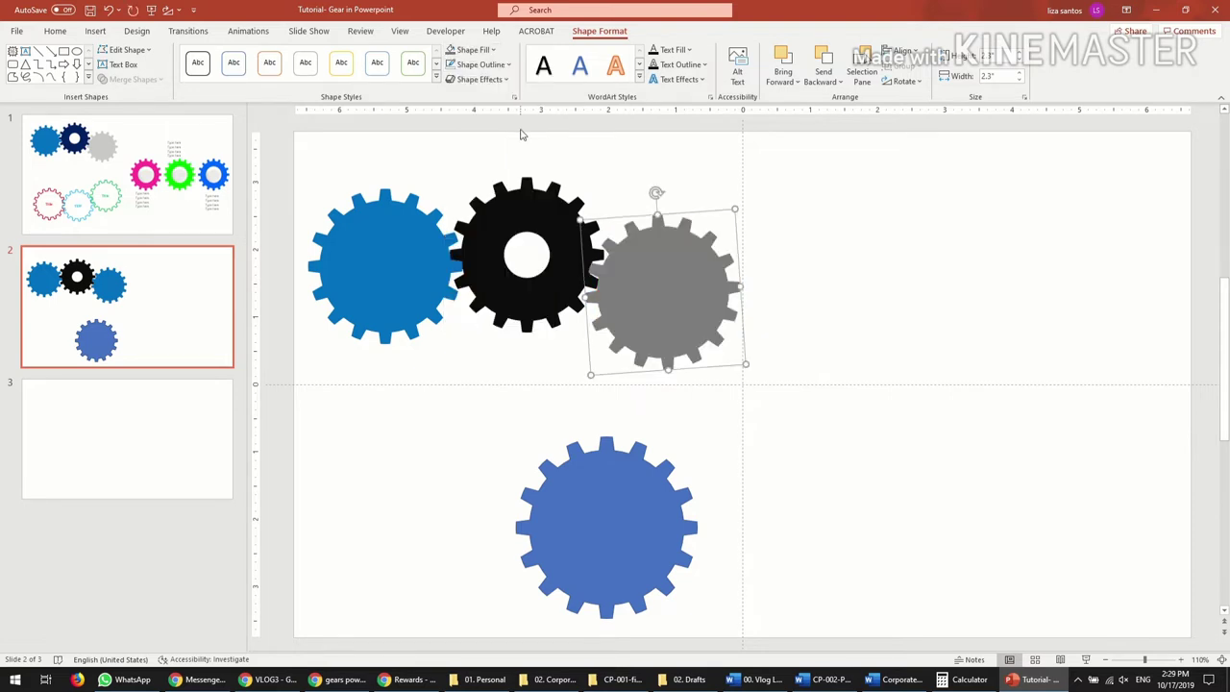
pyautogui.click(721, 201)
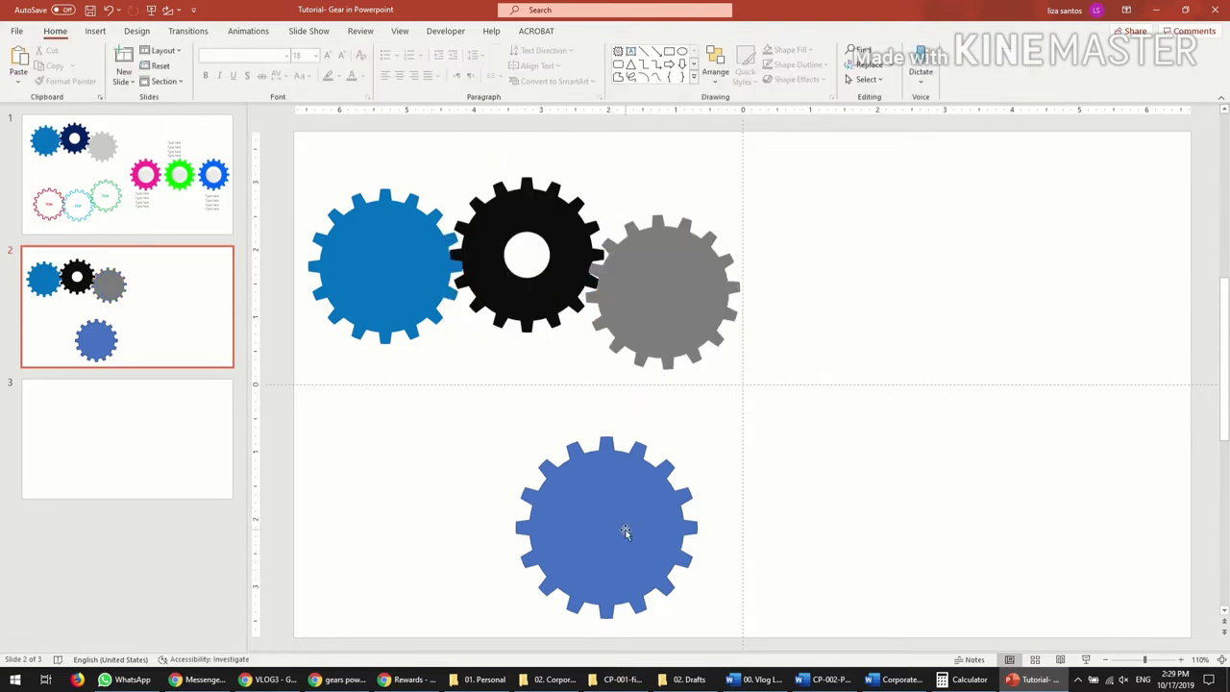
# Move the lower blue gear to the left and shrink it to 2.2 inches wide
pyautogui.moveTo(625, 529); pyautogui.dragTo(418, 521)
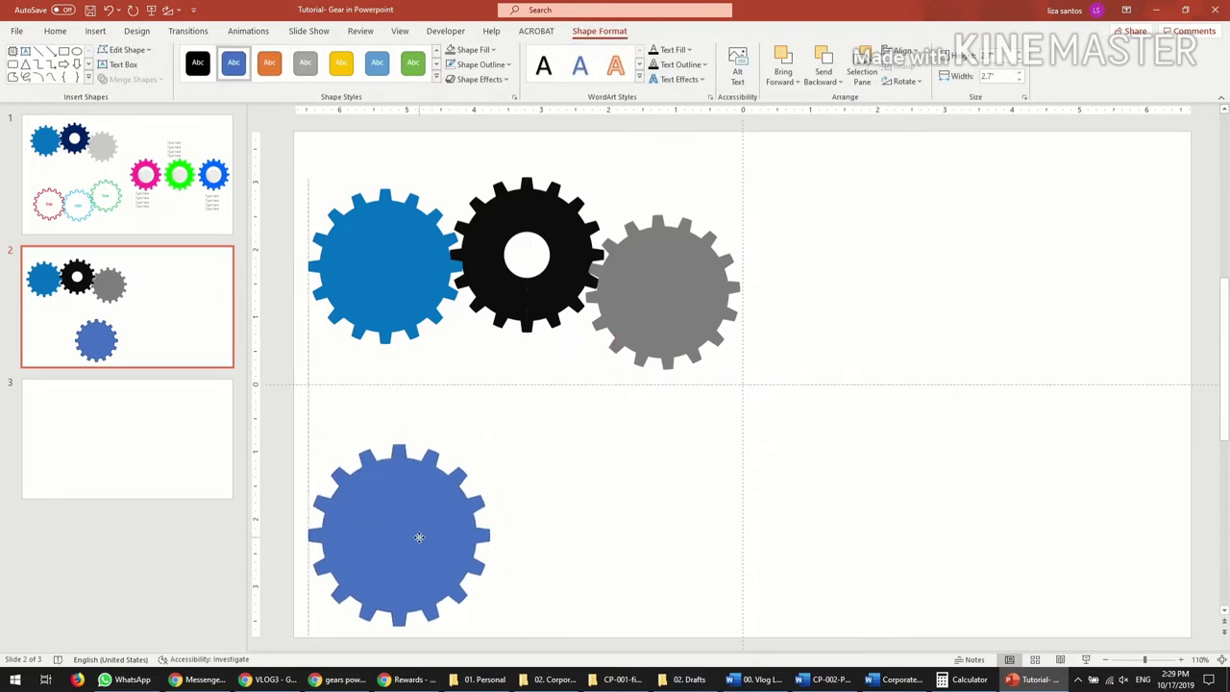
pyautogui.click(1021, 60)
pyautogui.click(1021, 81)
pyautogui.click(1022, 82)
pyautogui.click(1021, 81)
pyautogui.click(1021, 82)
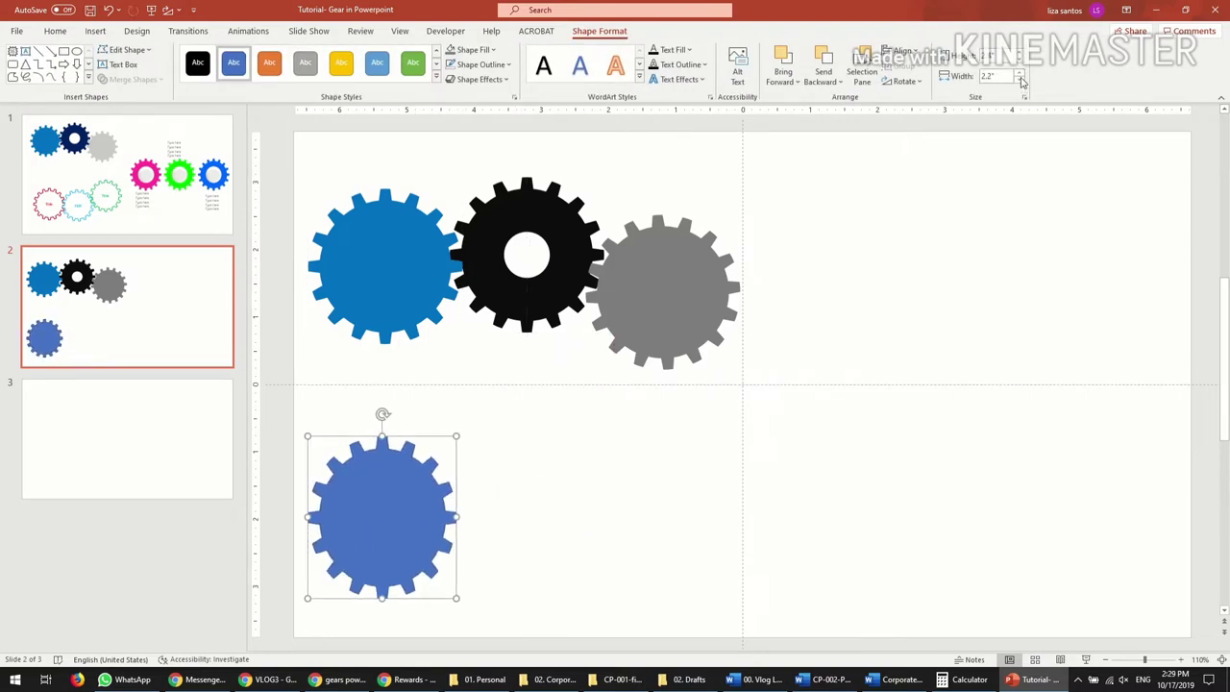
pyautogui.moveTo(381, 506); pyautogui.dragTo(388, 495)
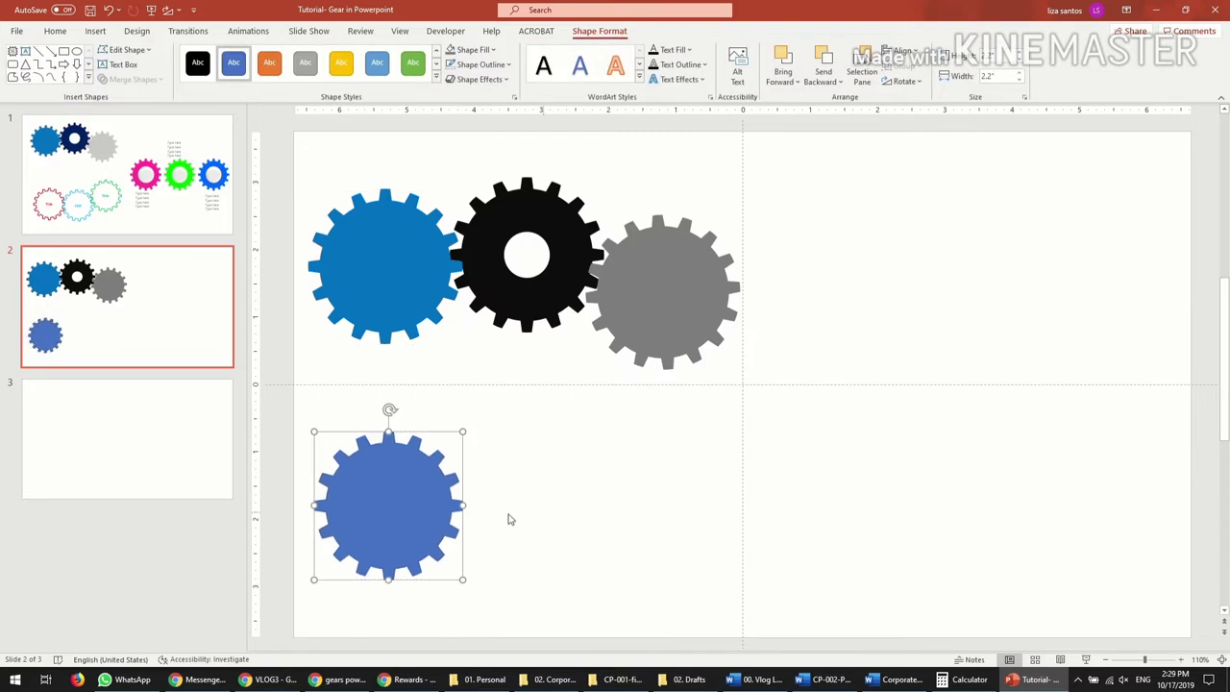
# Give the gear a white fill and a thick pink outline
pyautogui.click(493, 50)
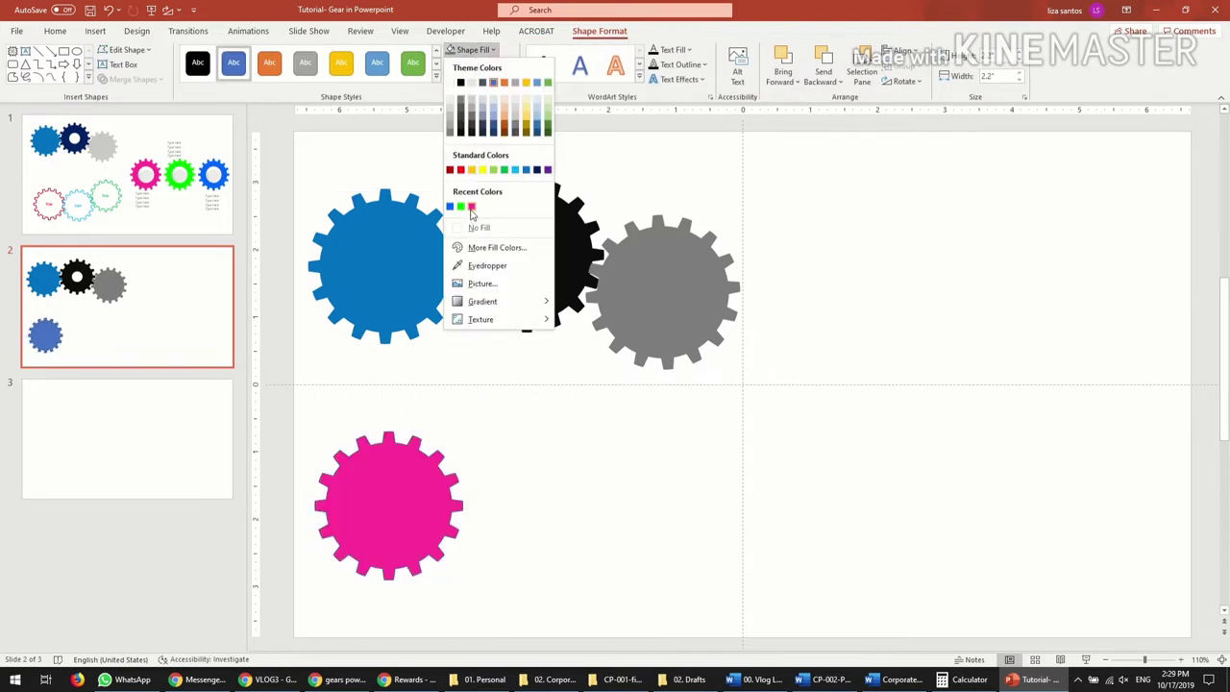
pyautogui.click(450, 83)
pyautogui.click(480, 64)
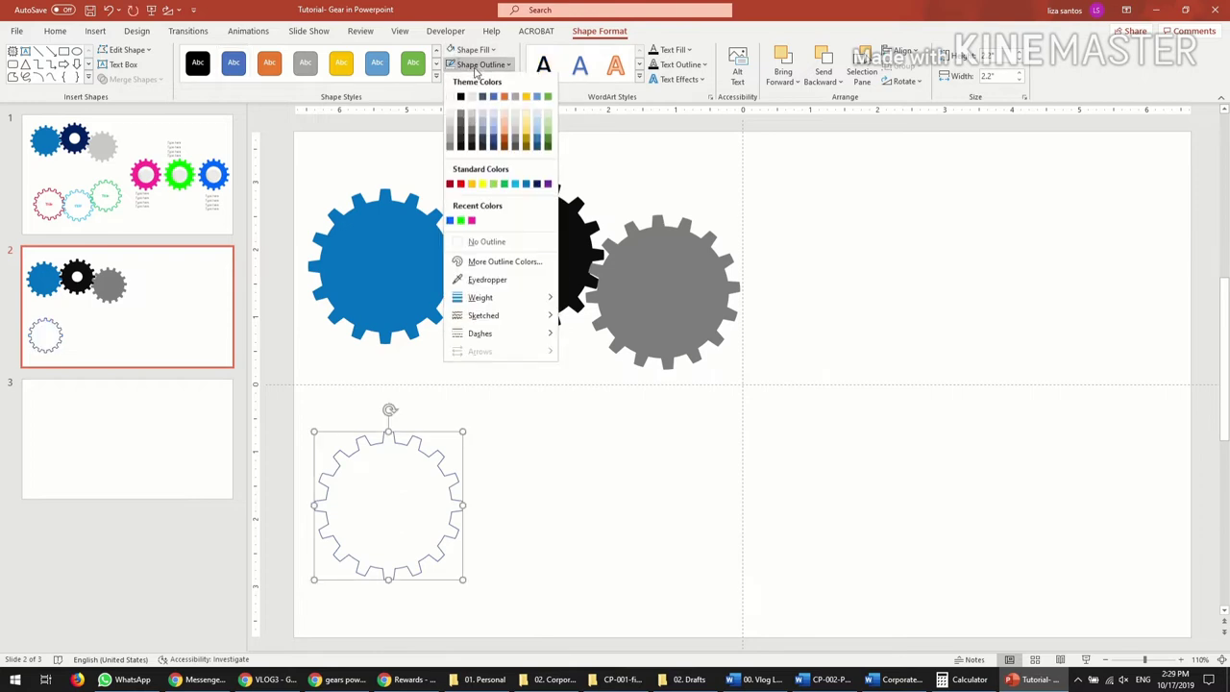
pyautogui.click(471, 221)
pyautogui.click(480, 65)
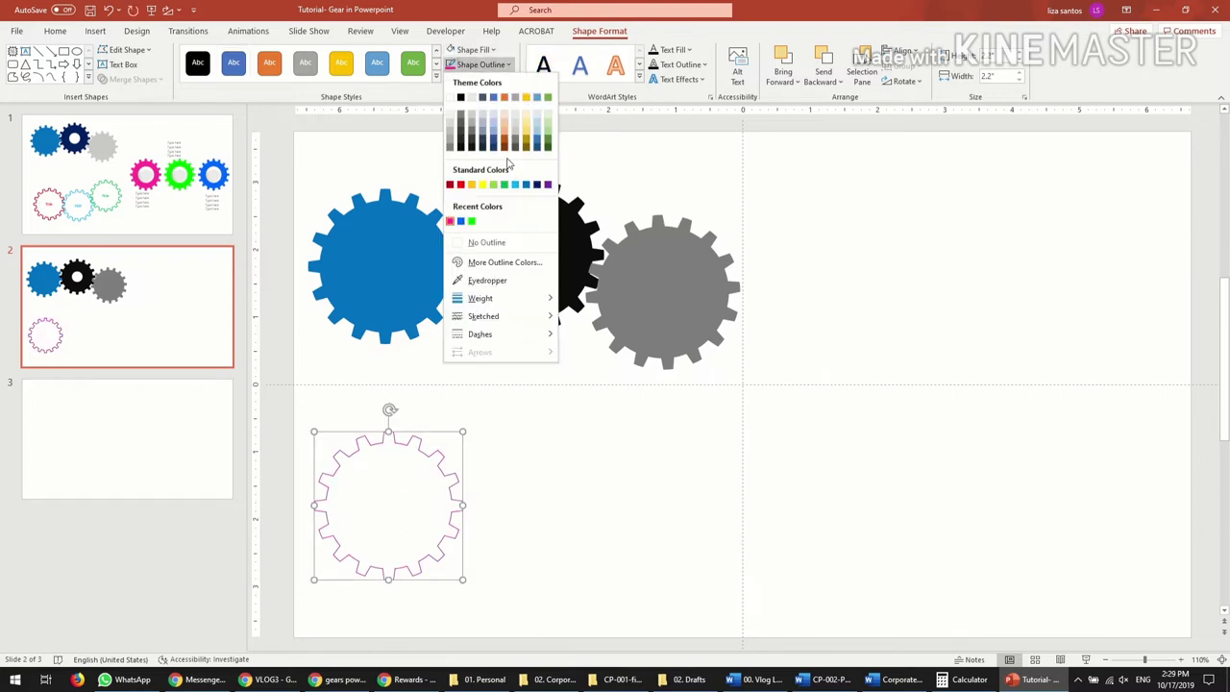
pyautogui.click(609, 366)
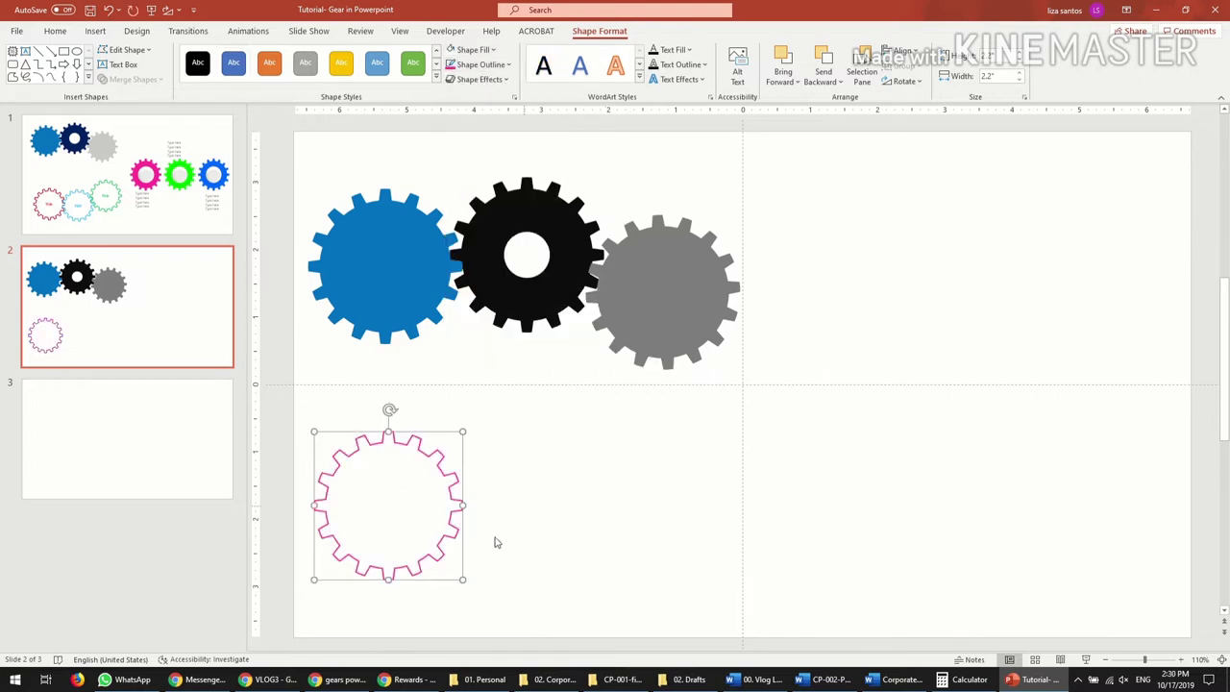
pyautogui.moveTo(409, 511); pyautogui.dragTo(404, 504)
# Add the text 'Title' inside the pink gear and colour it pink
pyautogui.rightClick(404, 504)
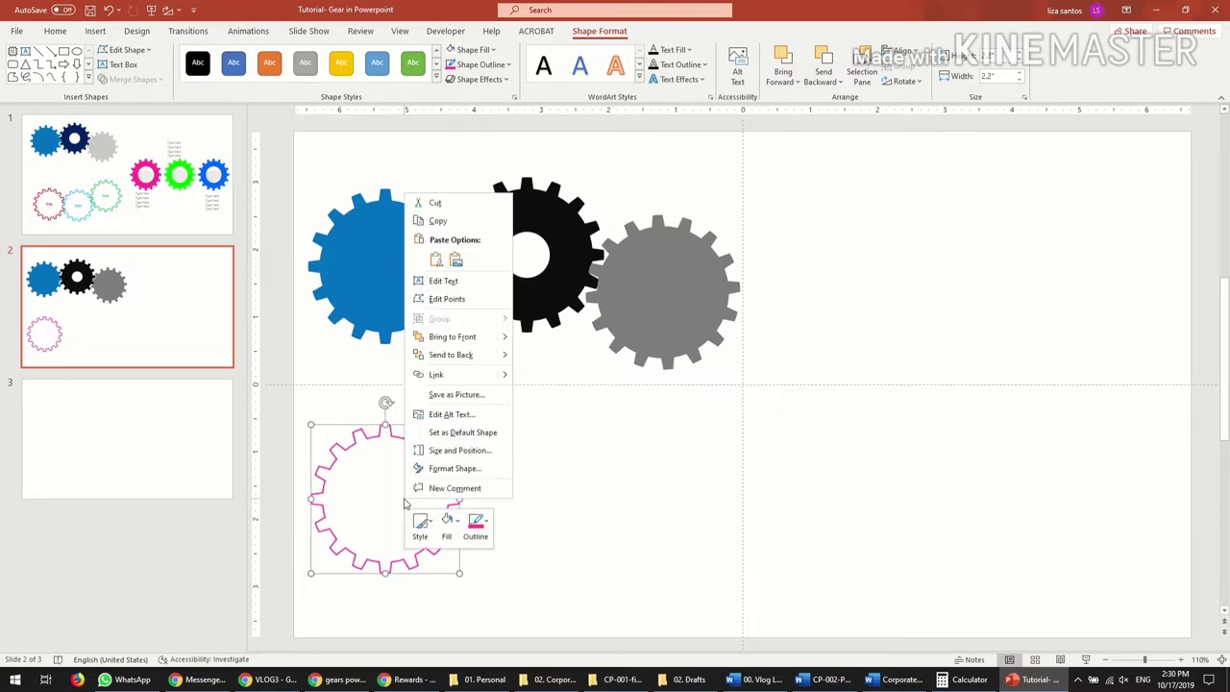
pyautogui.press('Escape')
pyautogui.rightClick(405, 504)
pyautogui.click(465, 279)
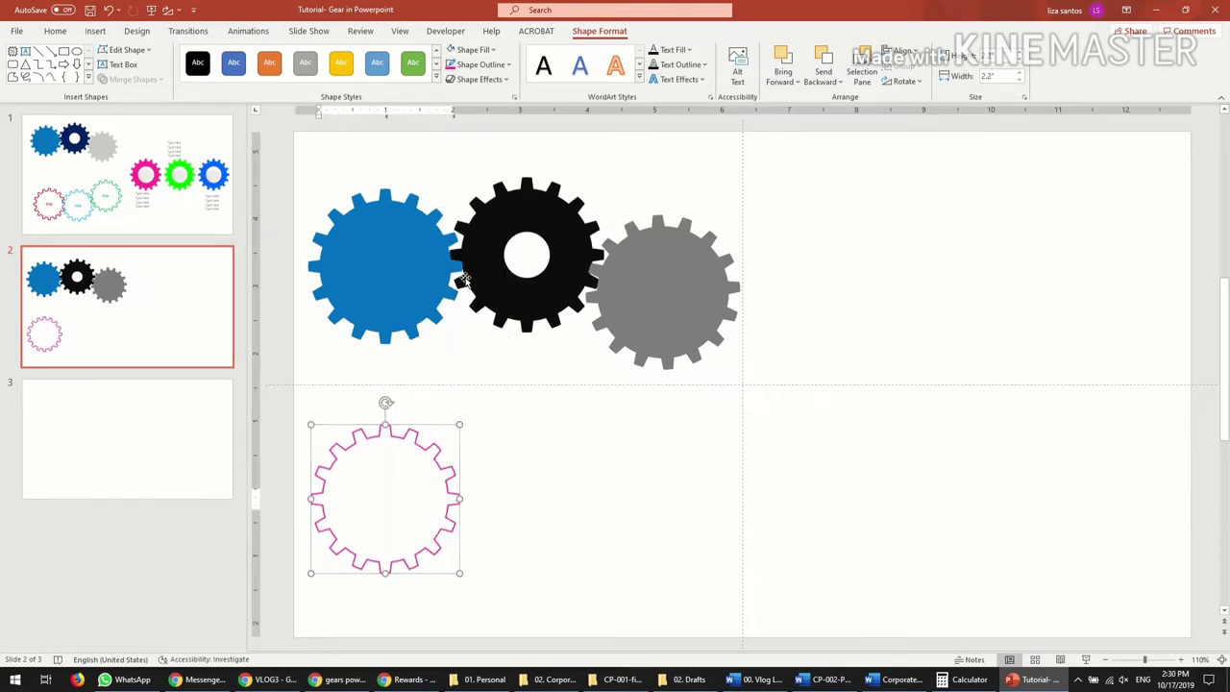
pyautogui.click(57, 34)
pyautogui.click(358, 76)
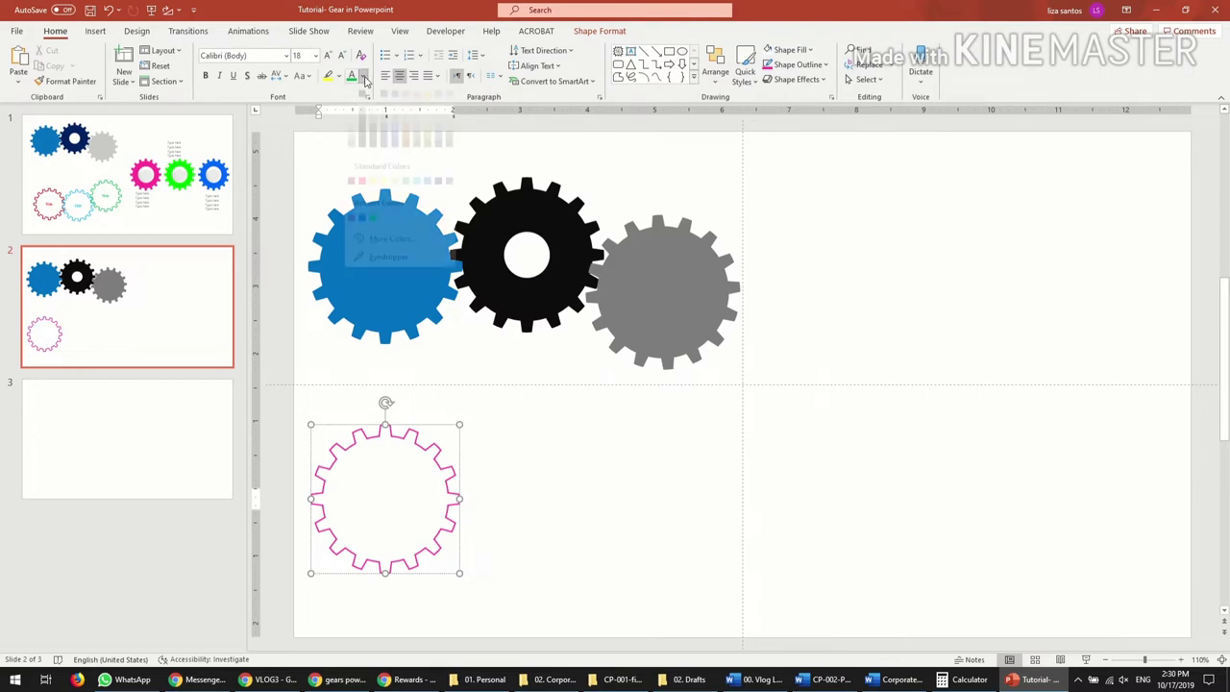
pyautogui.click(367, 279)
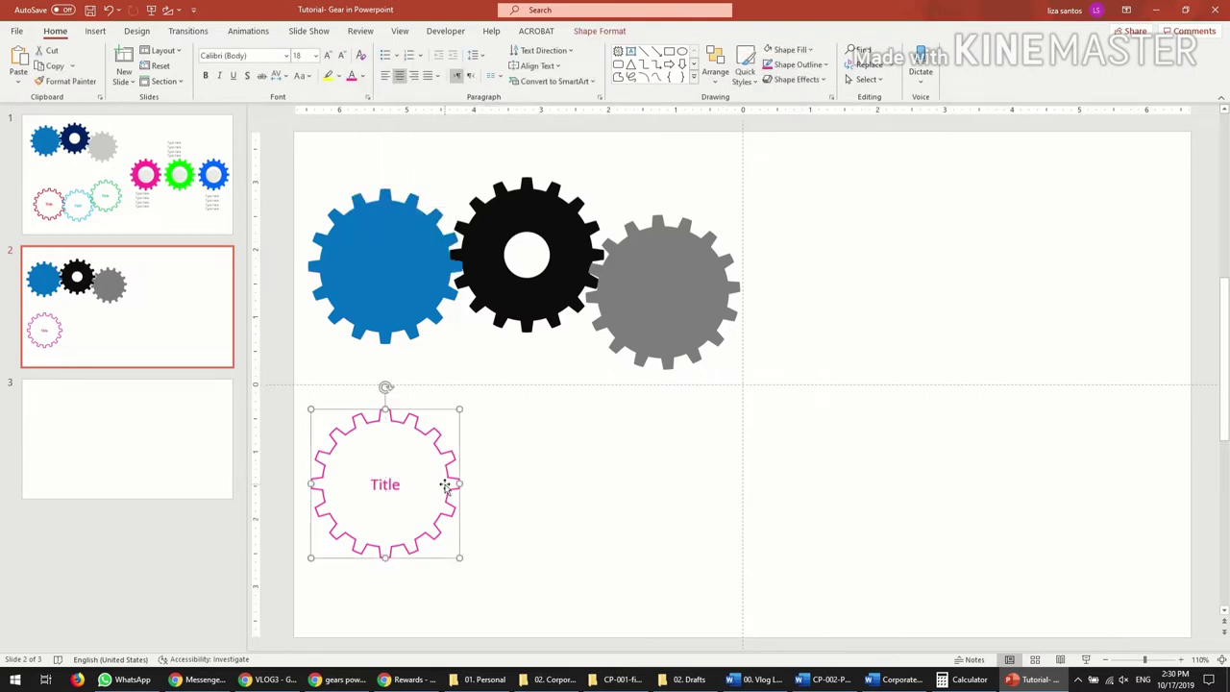
# Duplicate the pink gear down-right, interlocking, with a blue outline and blue 'Title' text
pyautogui.keyDown('ctrl'); pyautogui.moveTo(434, 491); pyautogui.dragTo(565, 508); pyautogui.keyUp('ctrl')
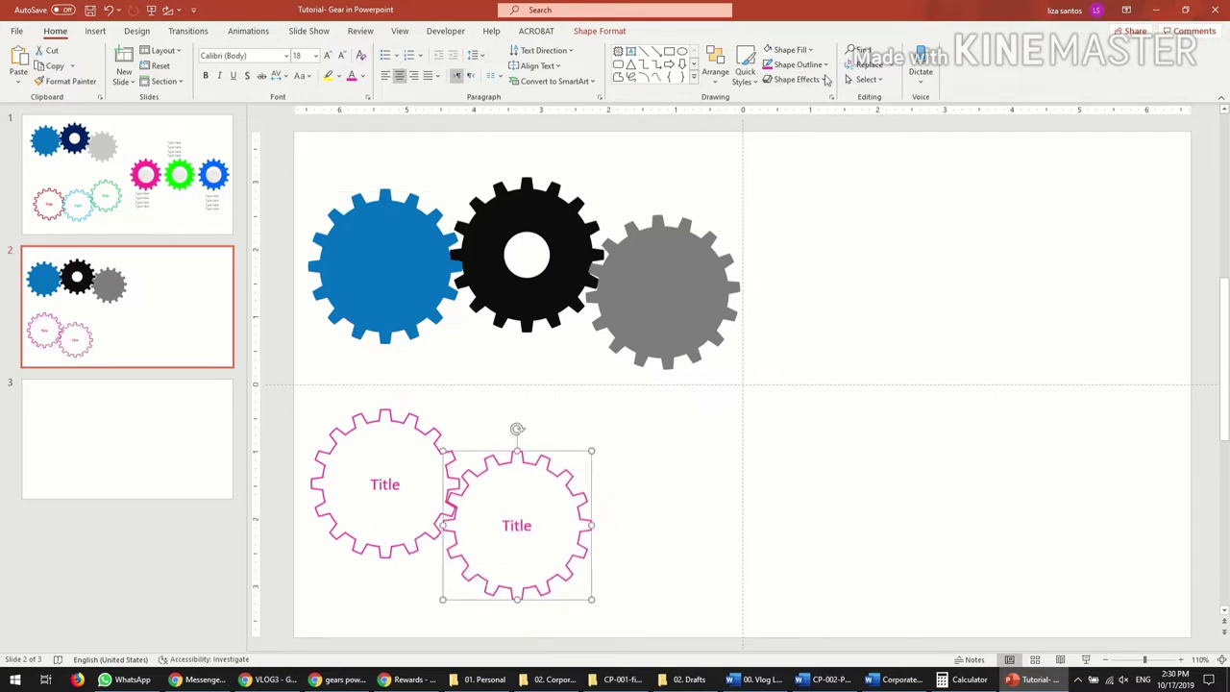
pyautogui.click(825, 65)
pyautogui.click(777, 225)
pyautogui.click(363, 79)
pyautogui.click(355, 237)
pyautogui.doubleClick(513, 526)
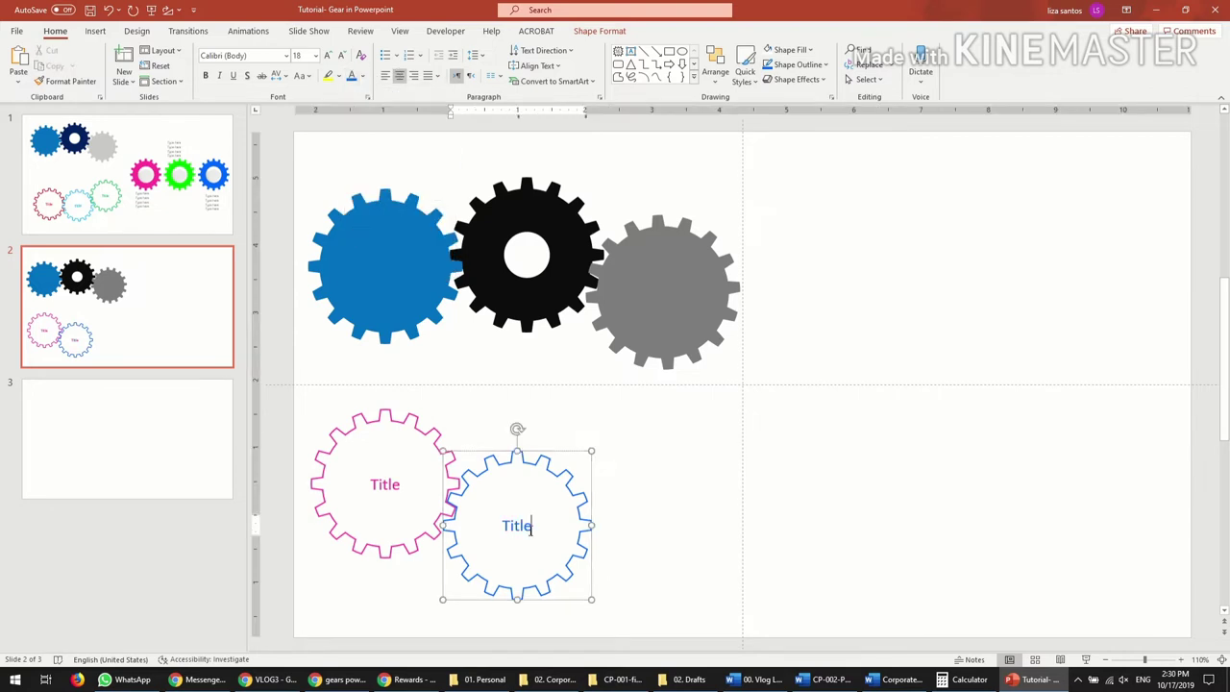
pyautogui.click(821, 403)
# Duplicate the blue gear up-right, interlocking, with a green outline and green 'Title' text
pyautogui.moveTo(542, 513); pyautogui.dragTo(668, 437)
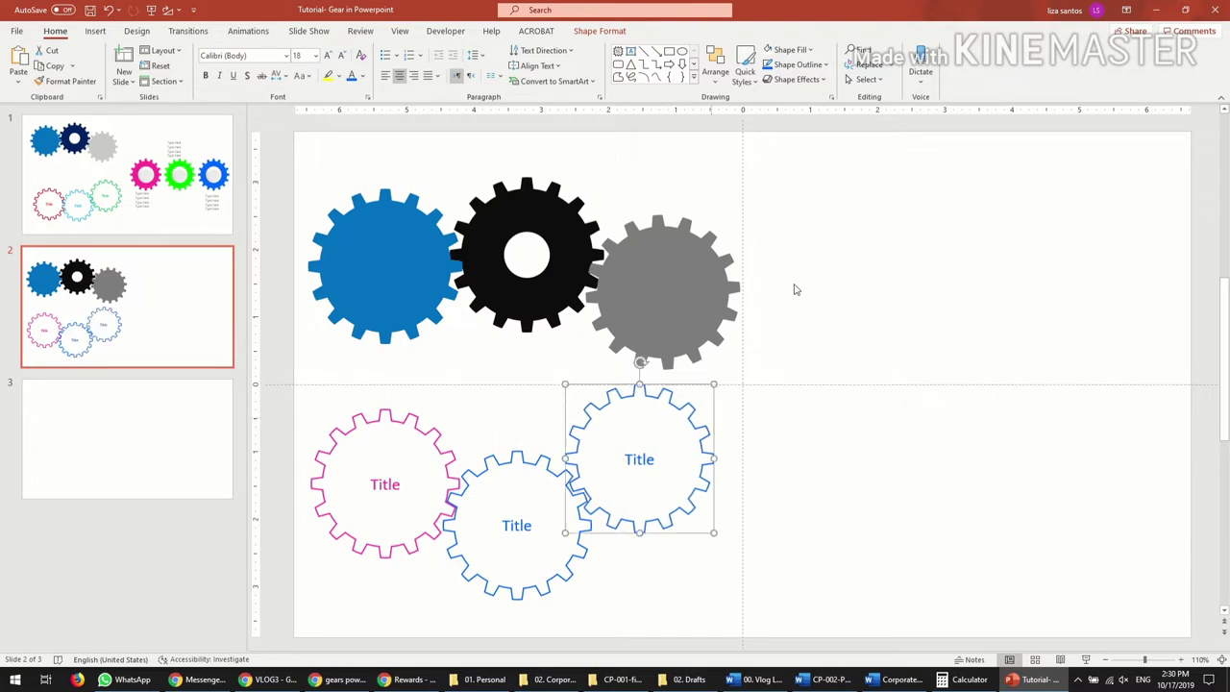
pyautogui.click(779, 67)
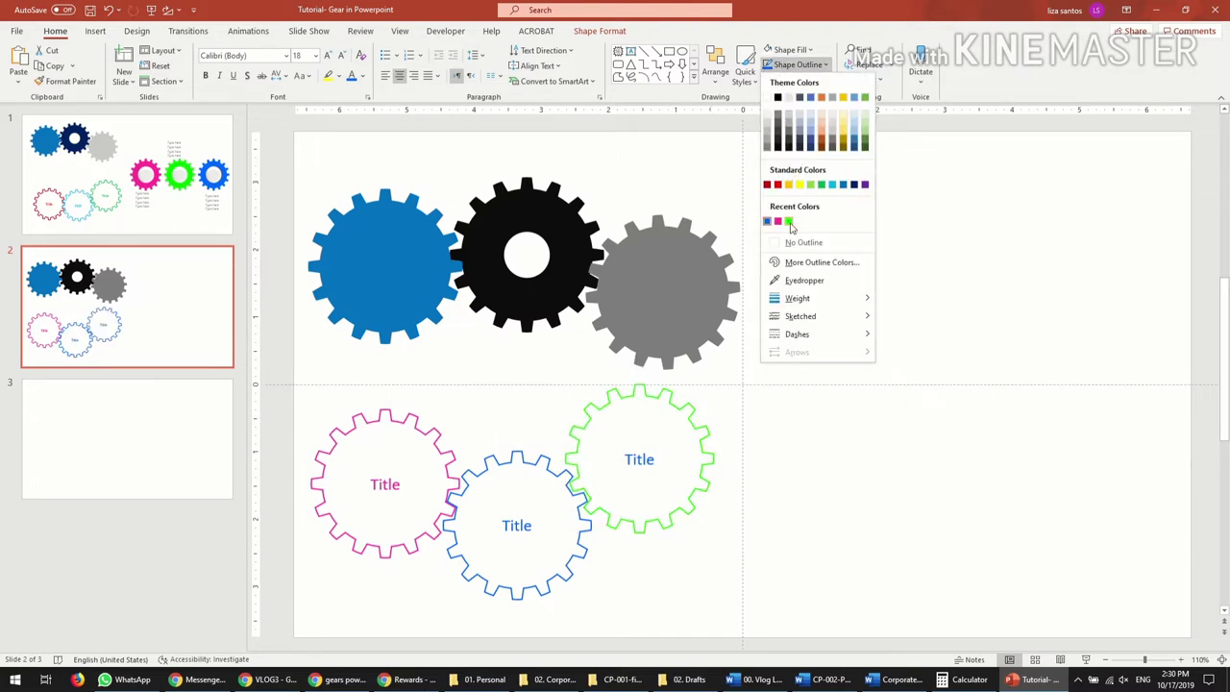
pyautogui.click(789, 222)
pyautogui.click(362, 76)
pyautogui.click(369, 234)
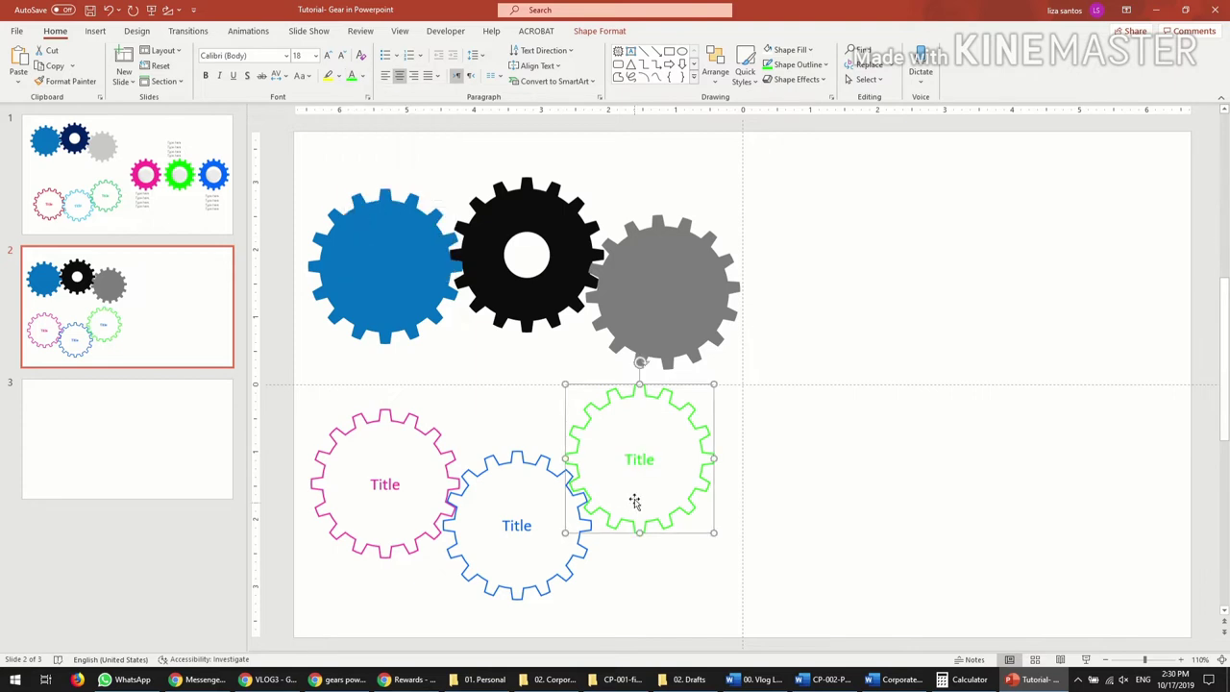
pyautogui.click(889, 497)
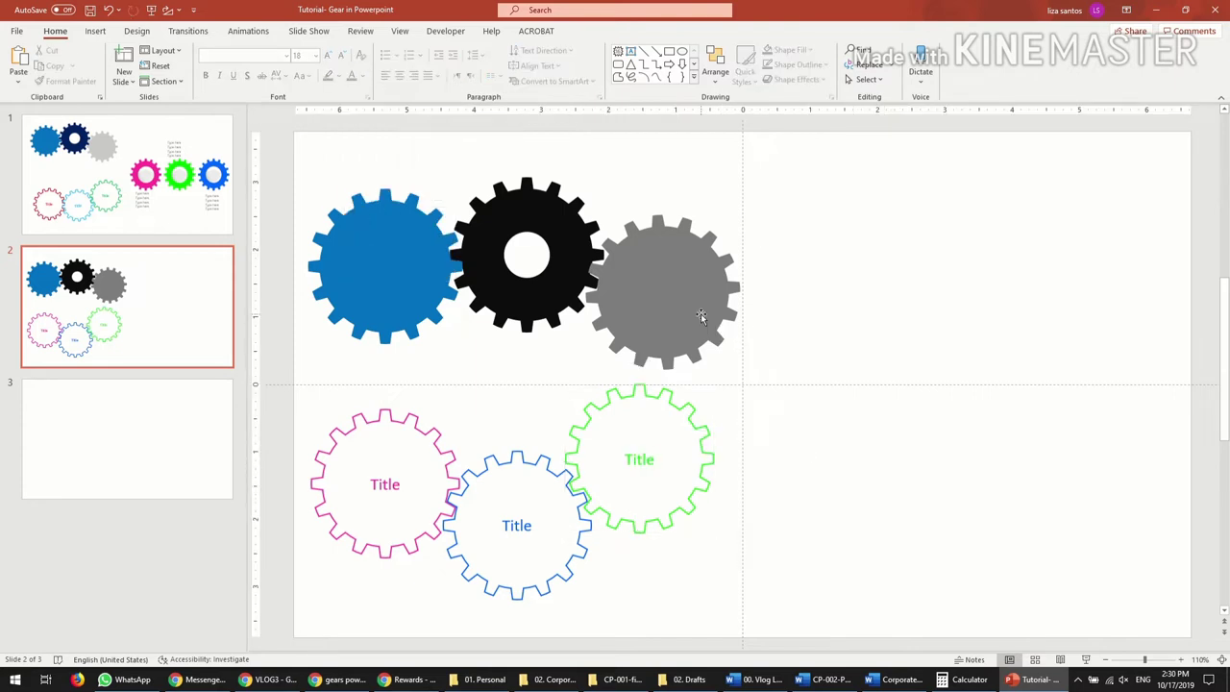
pyautogui.click(435, 304)
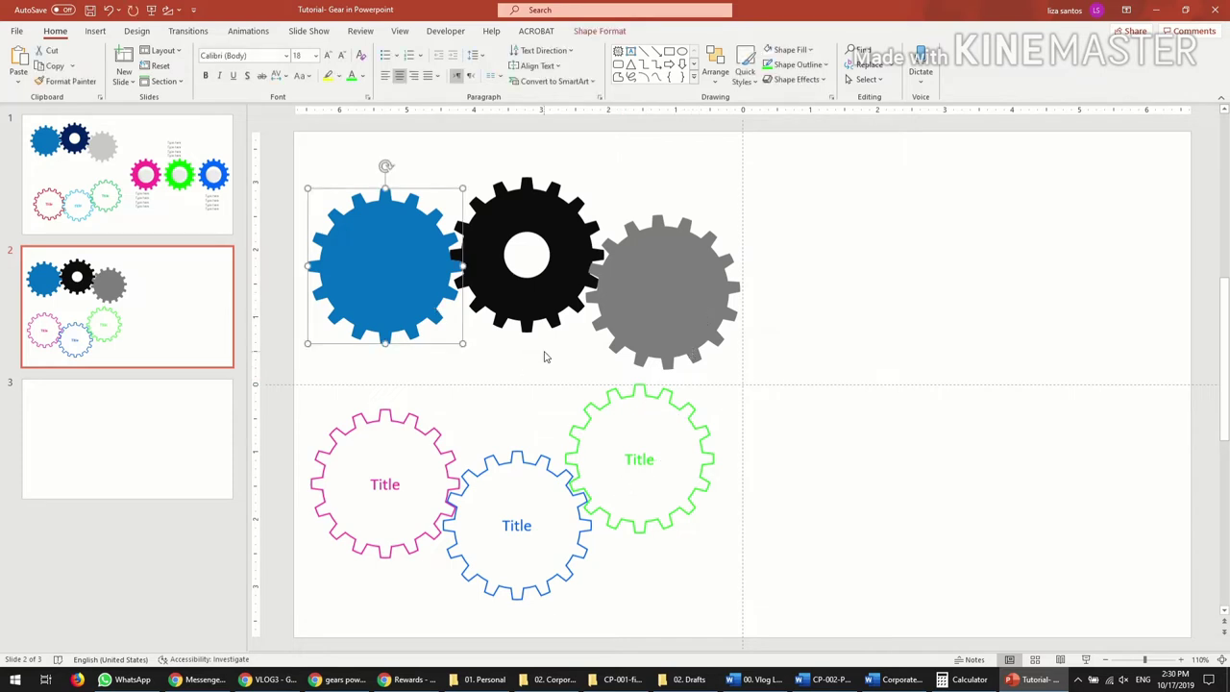
# Paste three copies of the blue gear and arrange them side by side on the right
pyautogui.hotkey('ctrl', 'c')
pyautogui.hotkey('ctrl', 'v')
pyautogui.moveTo(425, 292); pyautogui.dragTo(865, 411)
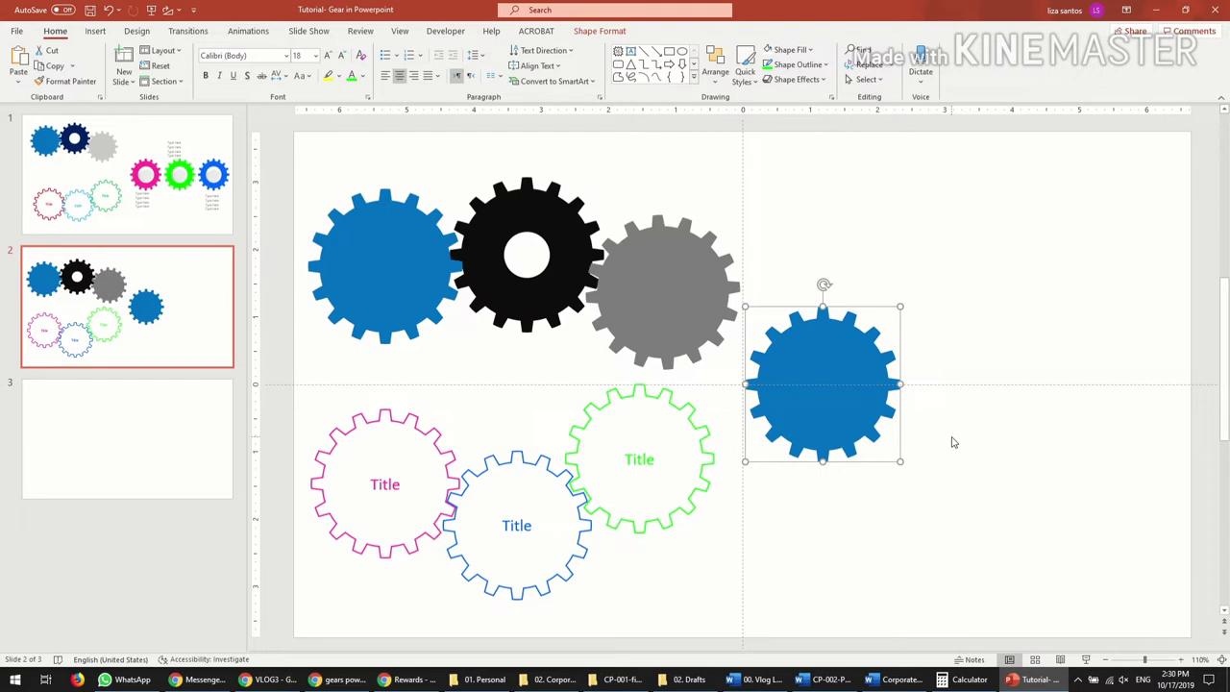
pyautogui.hotkey('ctrl', 'v')
pyautogui.moveTo(845, 352); pyautogui.dragTo(1000, 346)
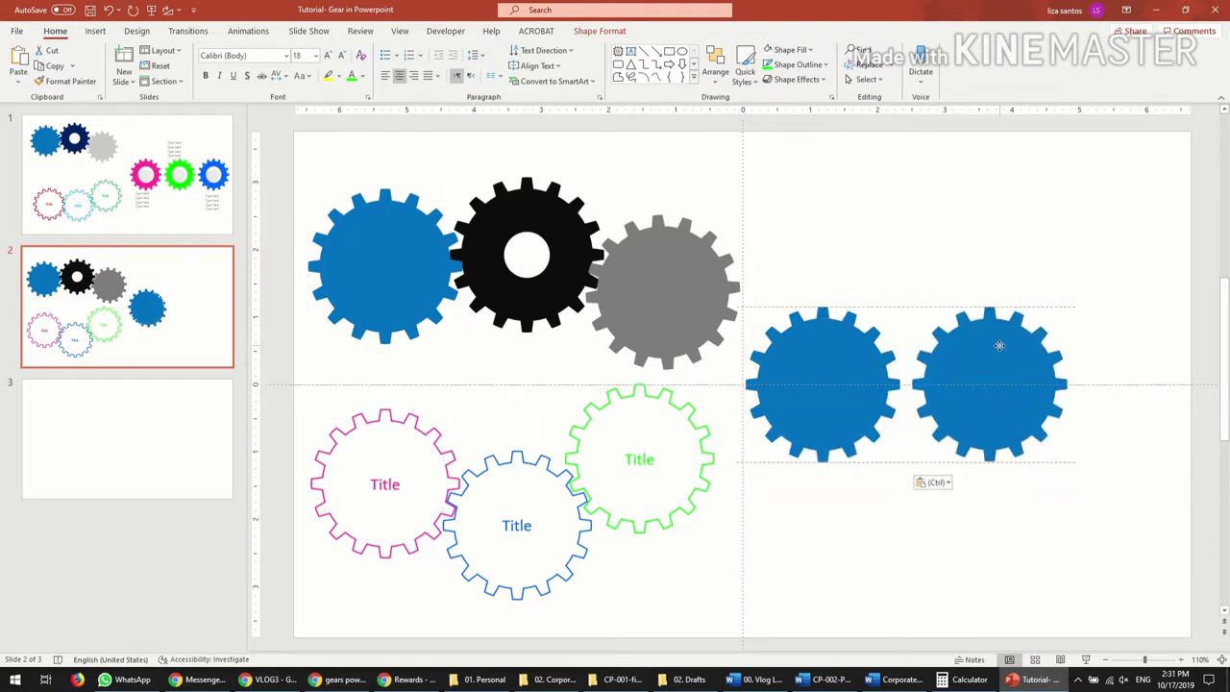
pyautogui.hotkey('ctrl', 'v')
pyautogui.moveTo(837, 382); pyautogui.dragTo(1160, 382)
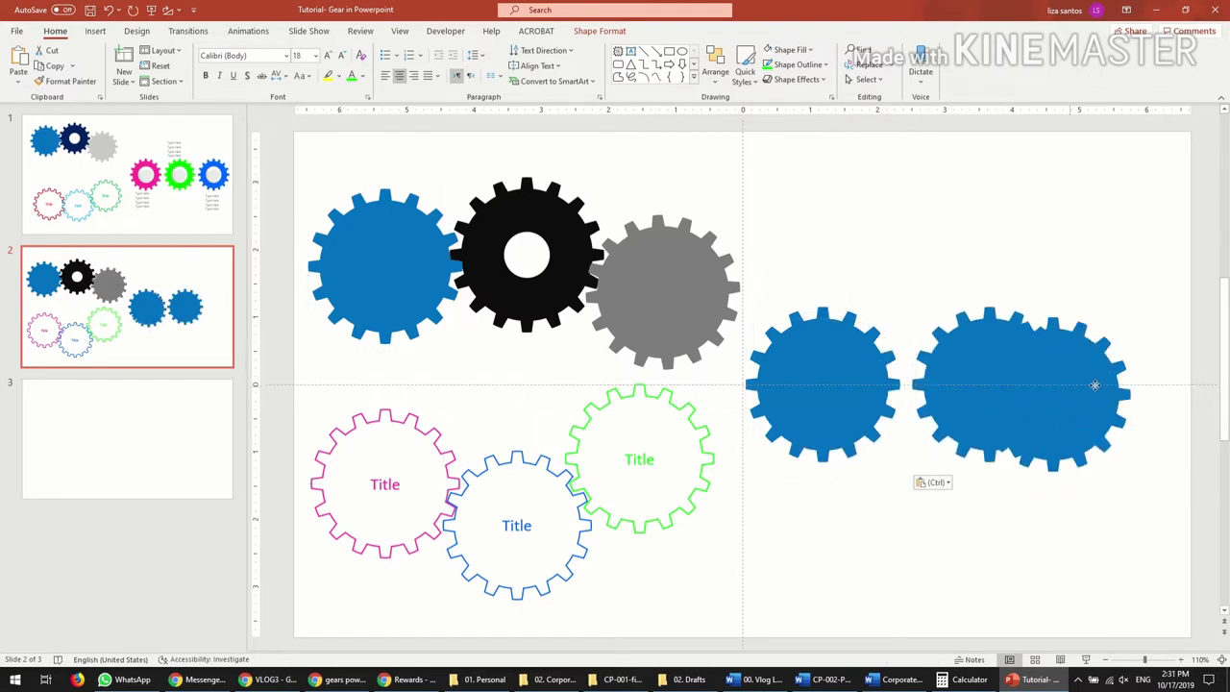
pyautogui.moveTo(975, 385); pyautogui.dragTo(961, 387)
pyautogui.click(1138, 384)
pyautogui.moveTo(1138, 384); pyautogui.dragTo(1121, 384)
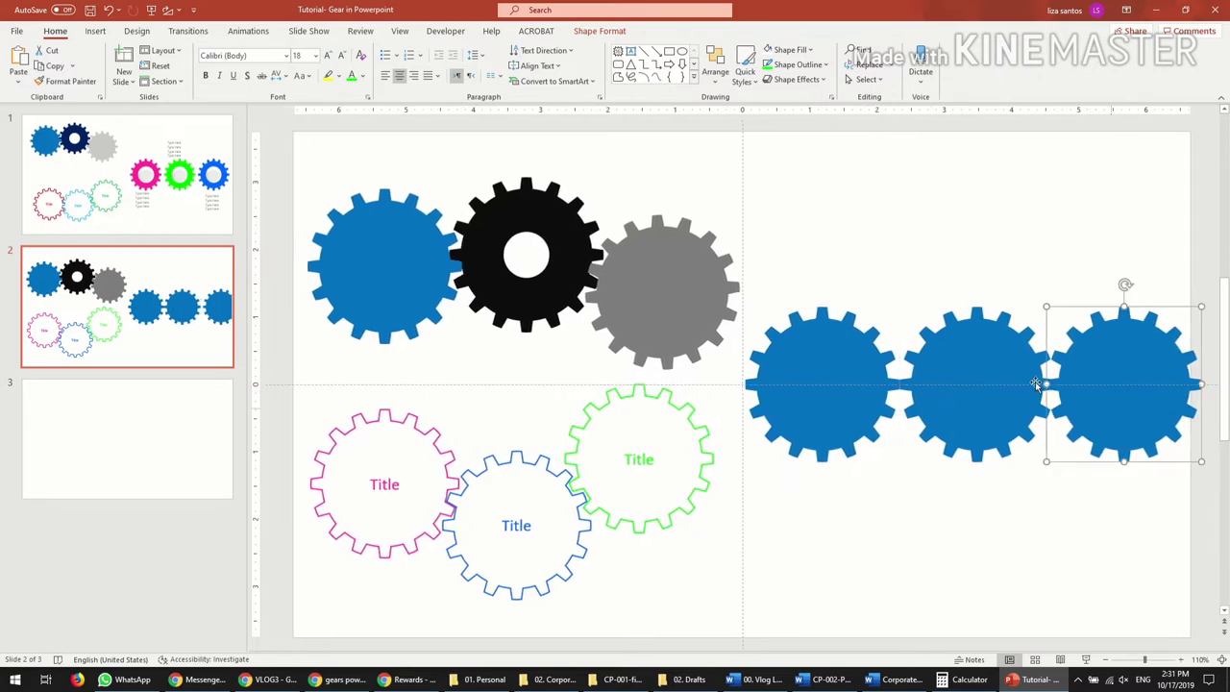
# Shrink the three blue gears to 2.1" wide and line them up in one row
pyautogui.moveTo(1217, 523); pyautogui.dragTo(699, 270)
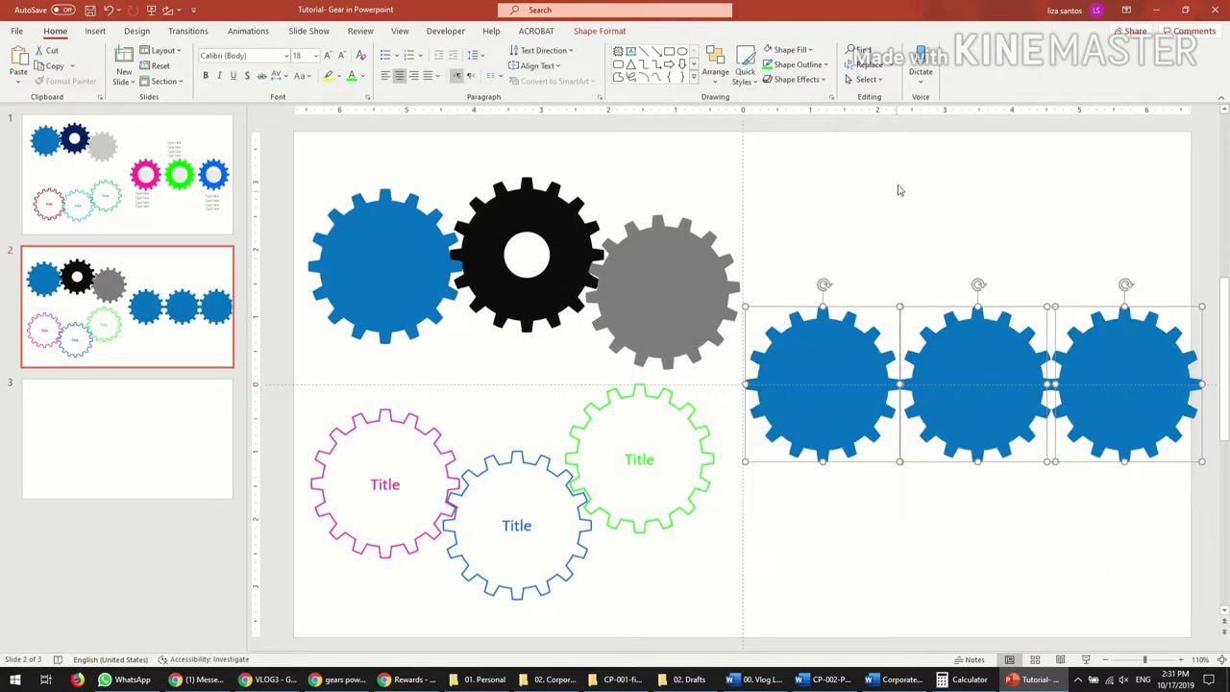
pyautogui.click(596, 32)
pyautogui.click(1022, 61)
pyautogui.click(1021, 60)
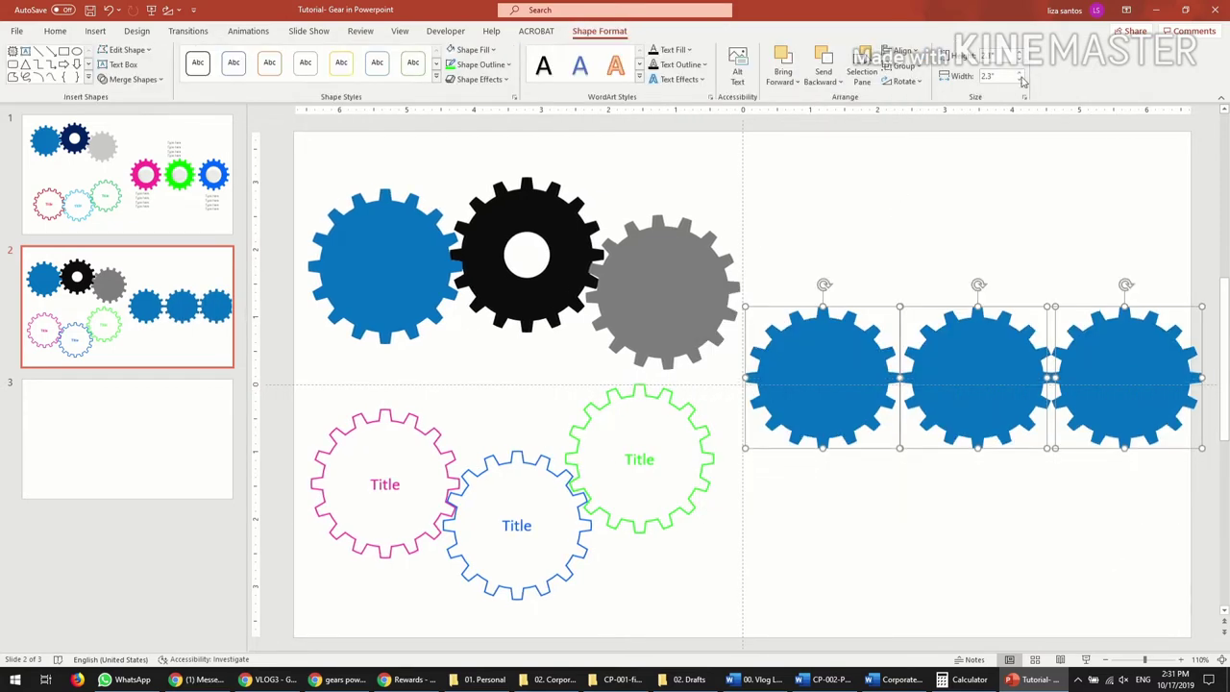
pyautogui.click(1022, 81)
pyautogui.click(1022, 80)
pyautogui.click(980, 546)
pyautogui.click(810, 373)
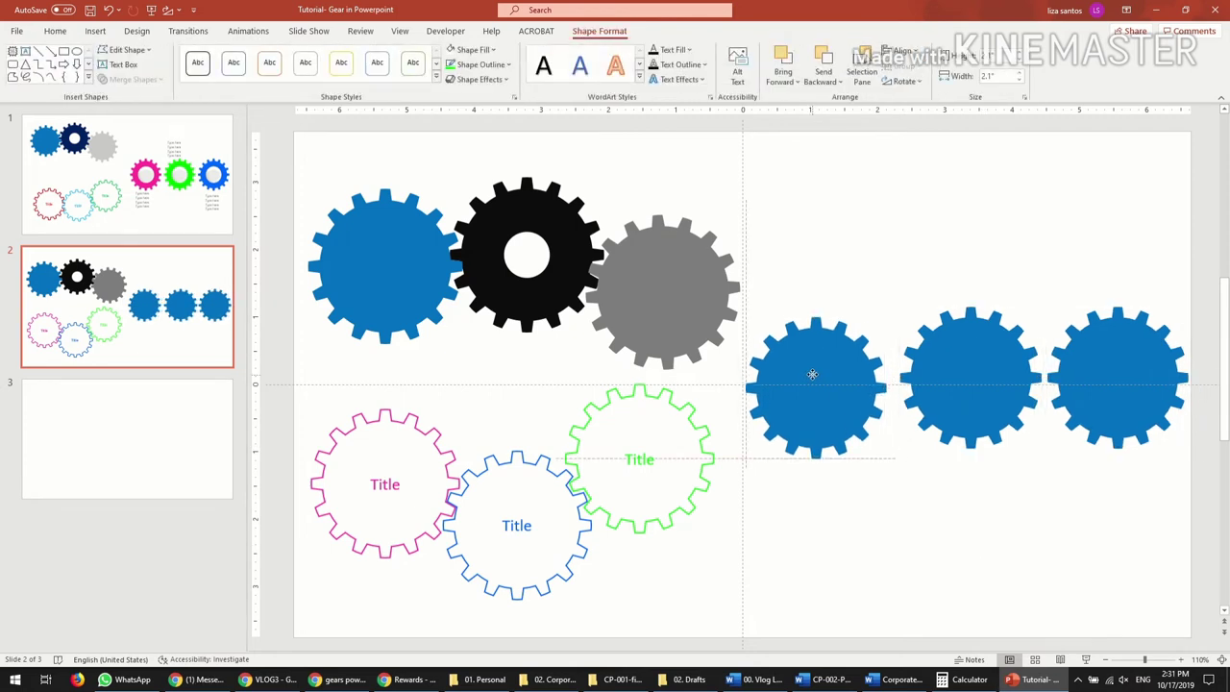
pyautogui.moveTo(810, 373); pyautogui.dragTo(810, 380)
pyautogui.moveTo(955, 363); pyautogui.dragTo(952, 369)
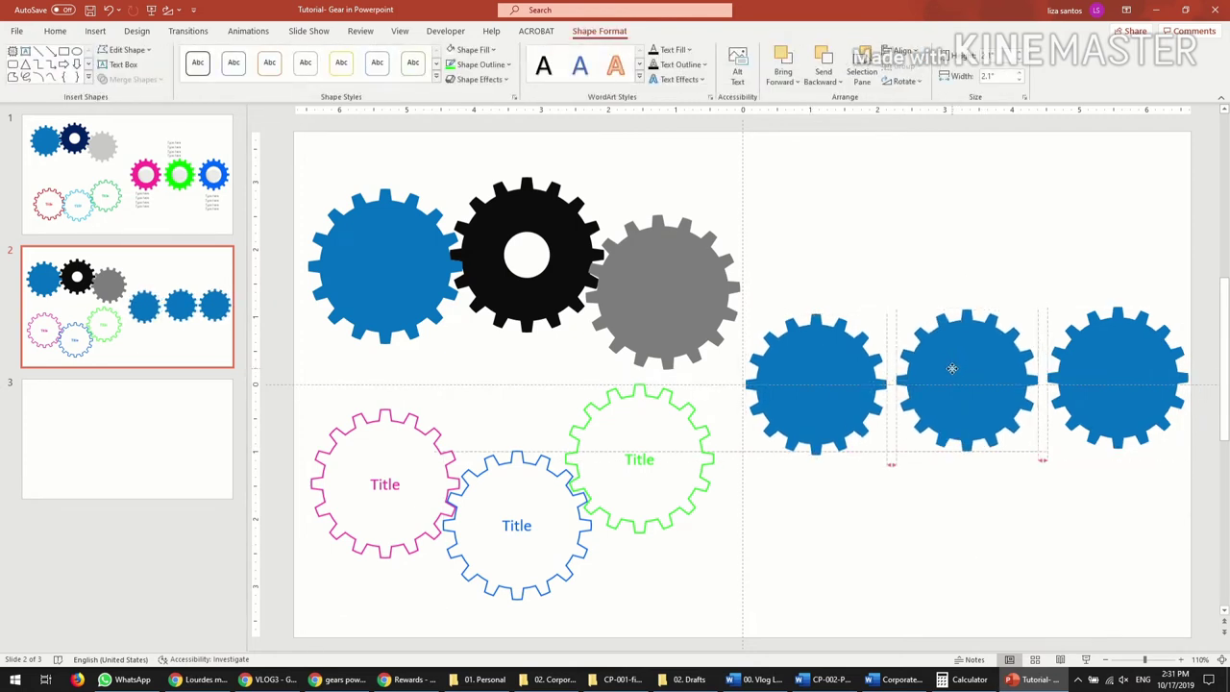
pyautogui.moveTo(1084, 363); pyautogui.dragTo(1079, 369)
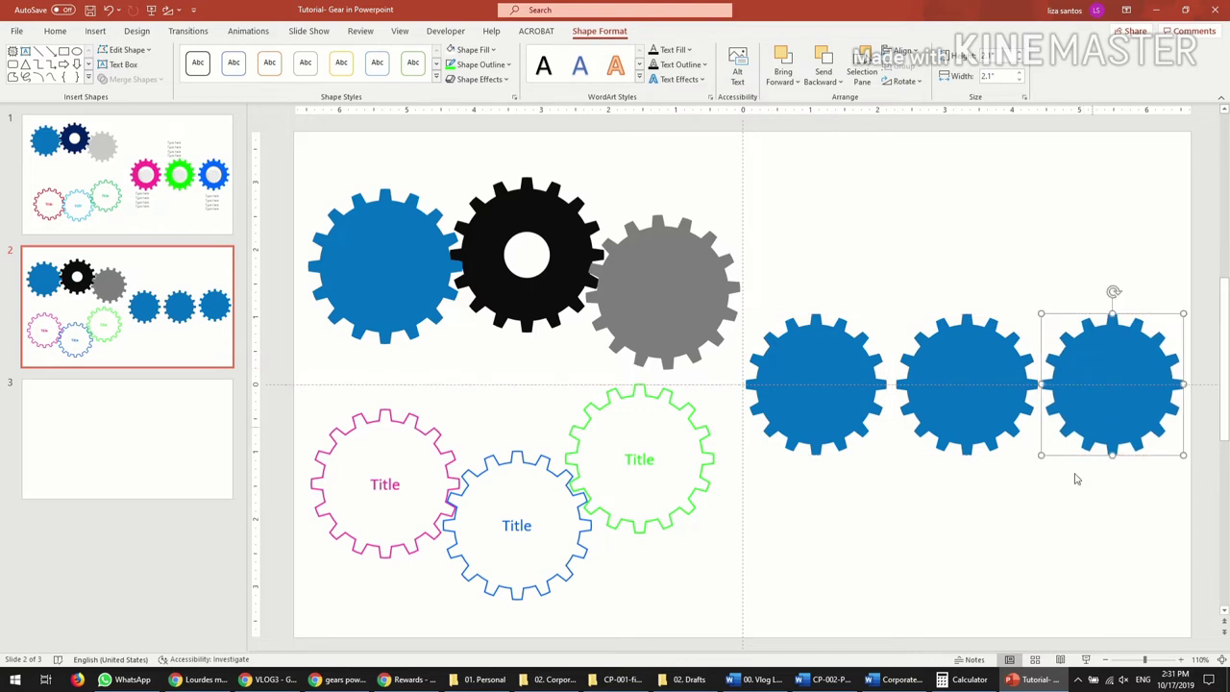
pyautogui.click(1077, 474)
pyautogui.click(932, 392)
# Draw an oval over the leftmost right-hand gear, set it 1.2" wide and centre it
pyautogui.click(968, 526)
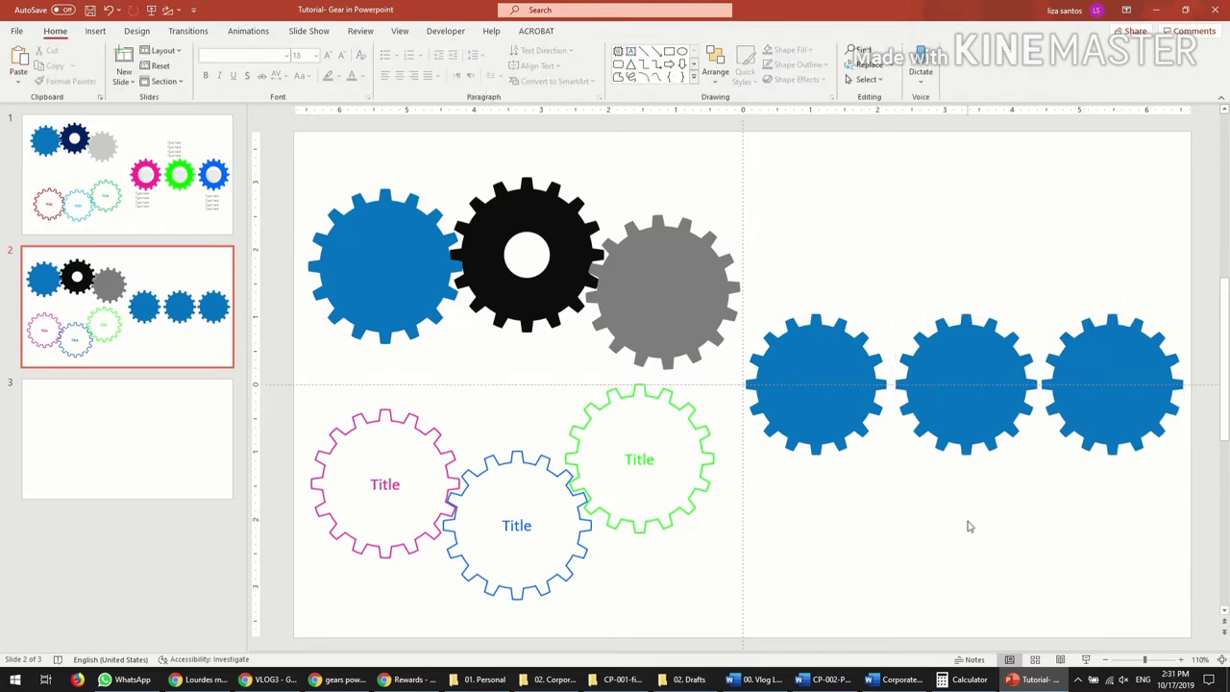
pyautogui.click(95, 31)
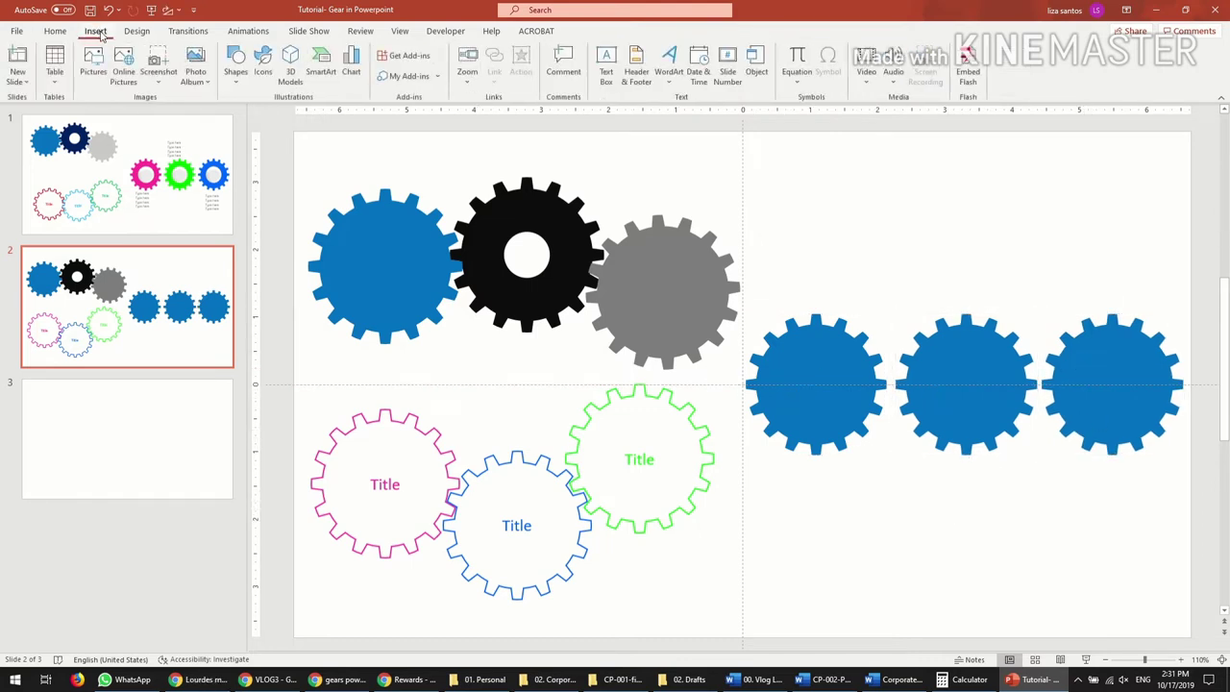
pyautogui.click(236, 68)
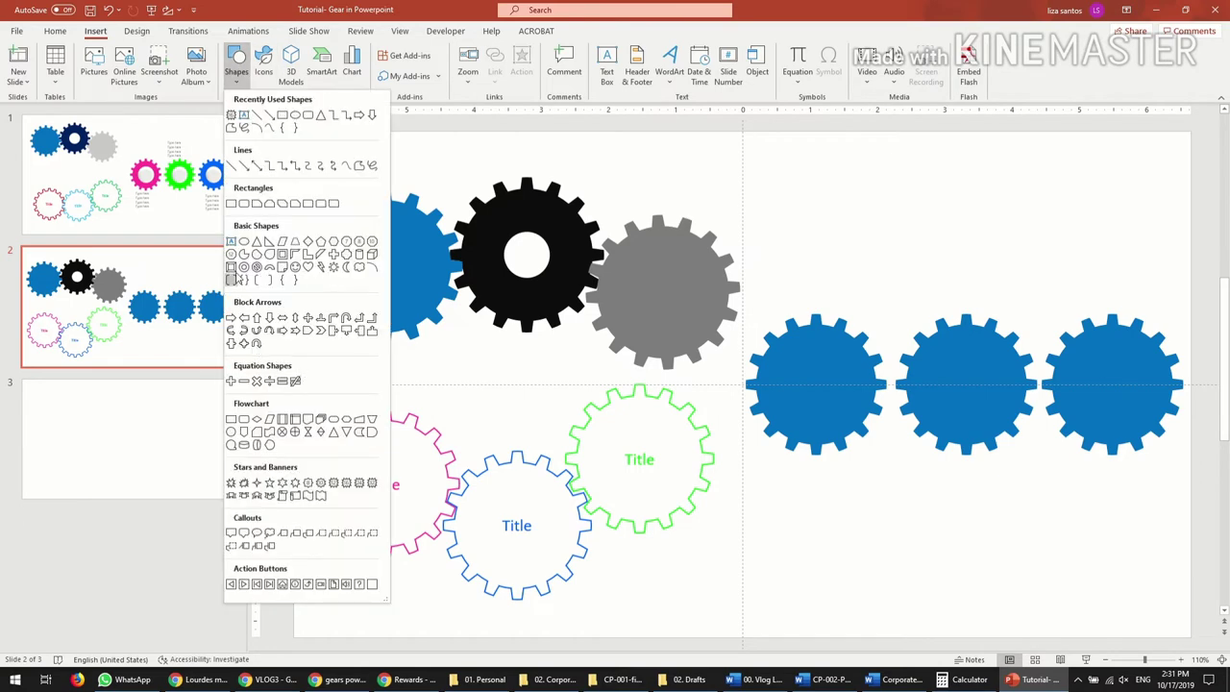
pyautogui.click(244, 242)
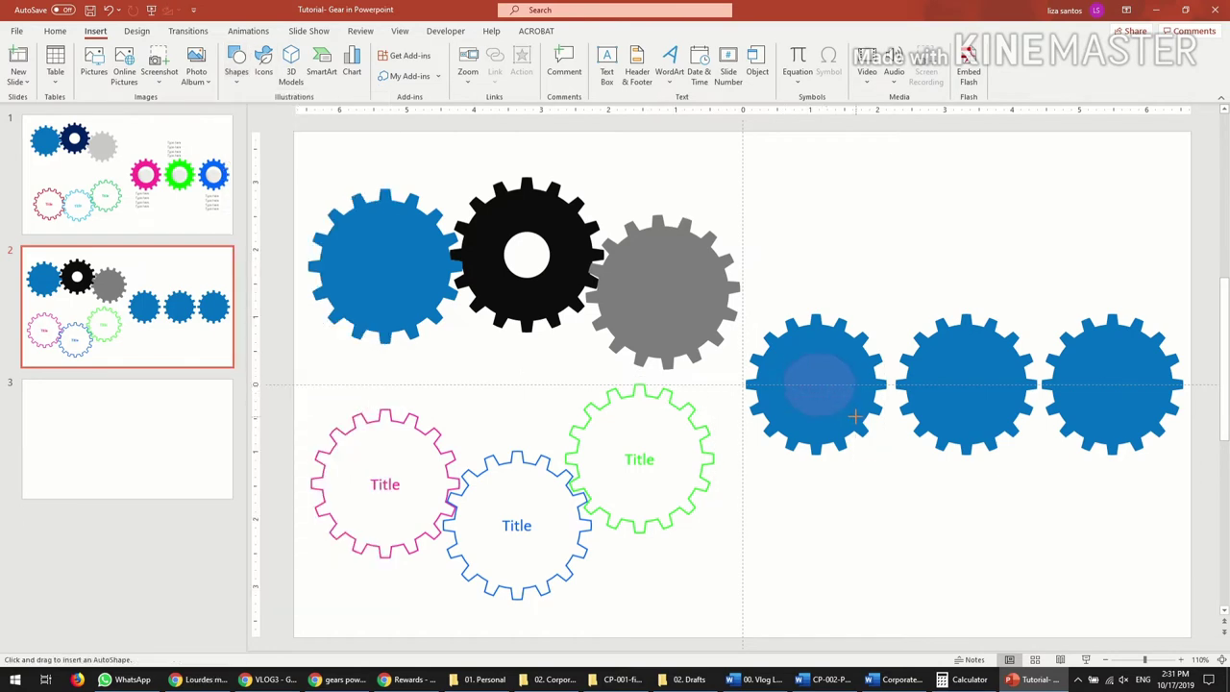
pyautogui.moveTo(854, 415); pyautogui.dragTo(854, 421)
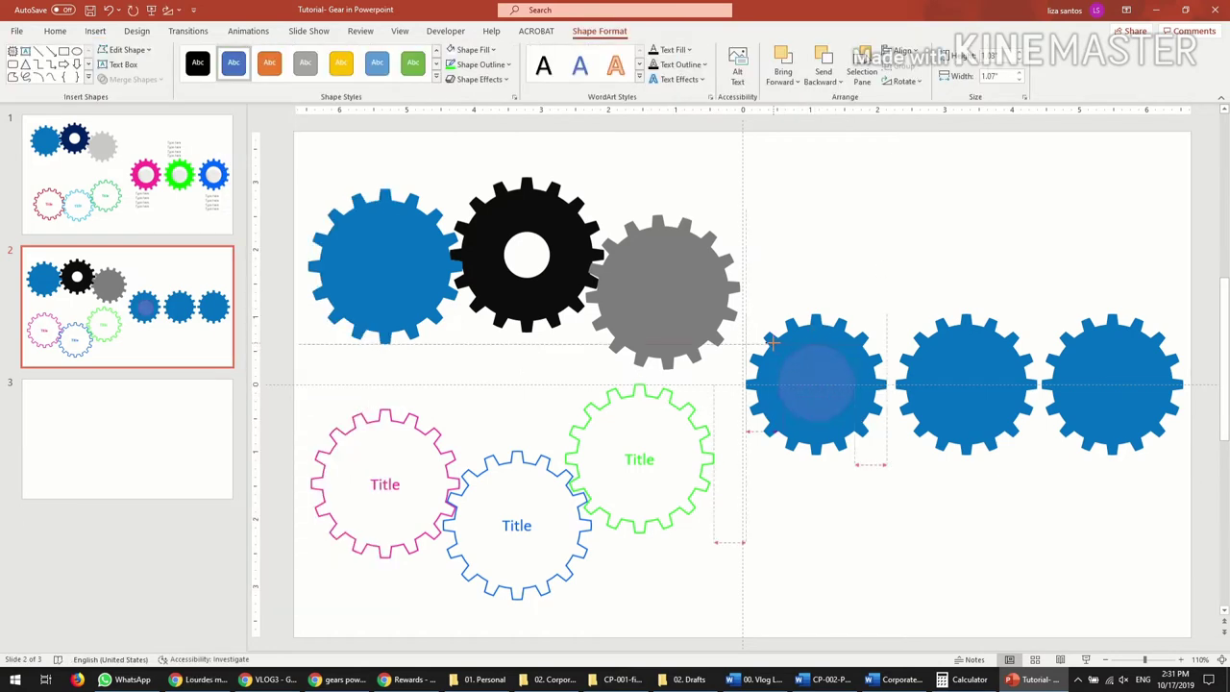
pyautogui.moveTo(771, 341); pyautogui.dragTo(772, 343)
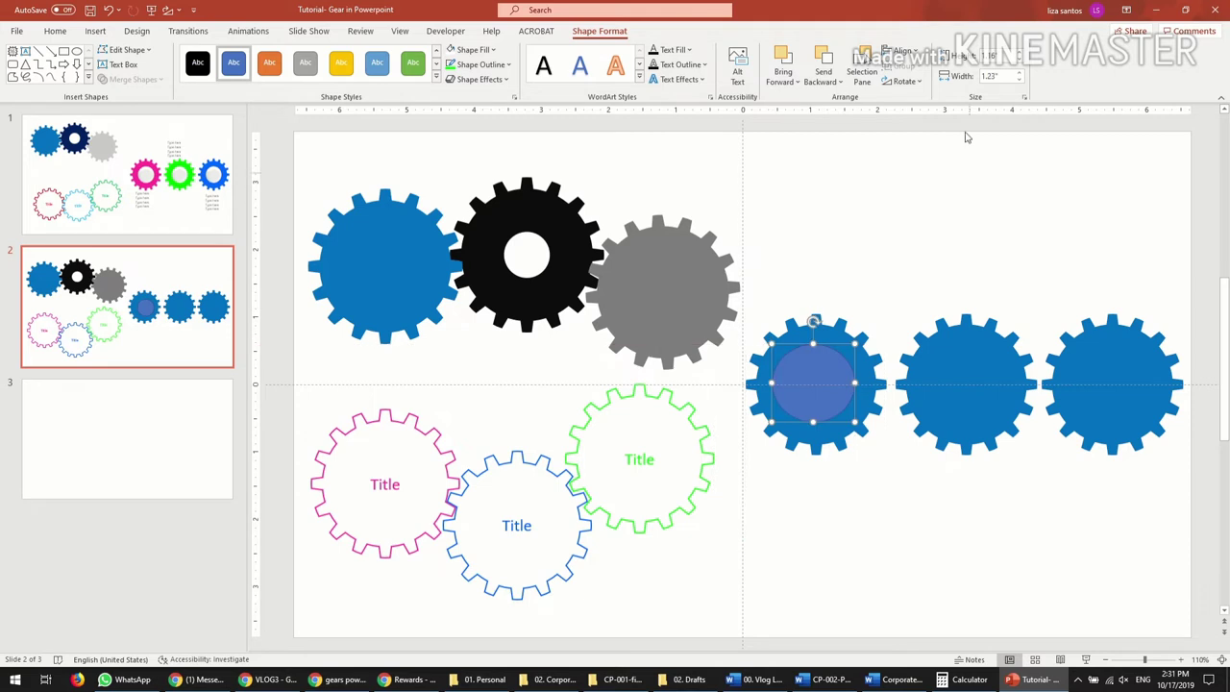
pyautogui.click(1016, 83)
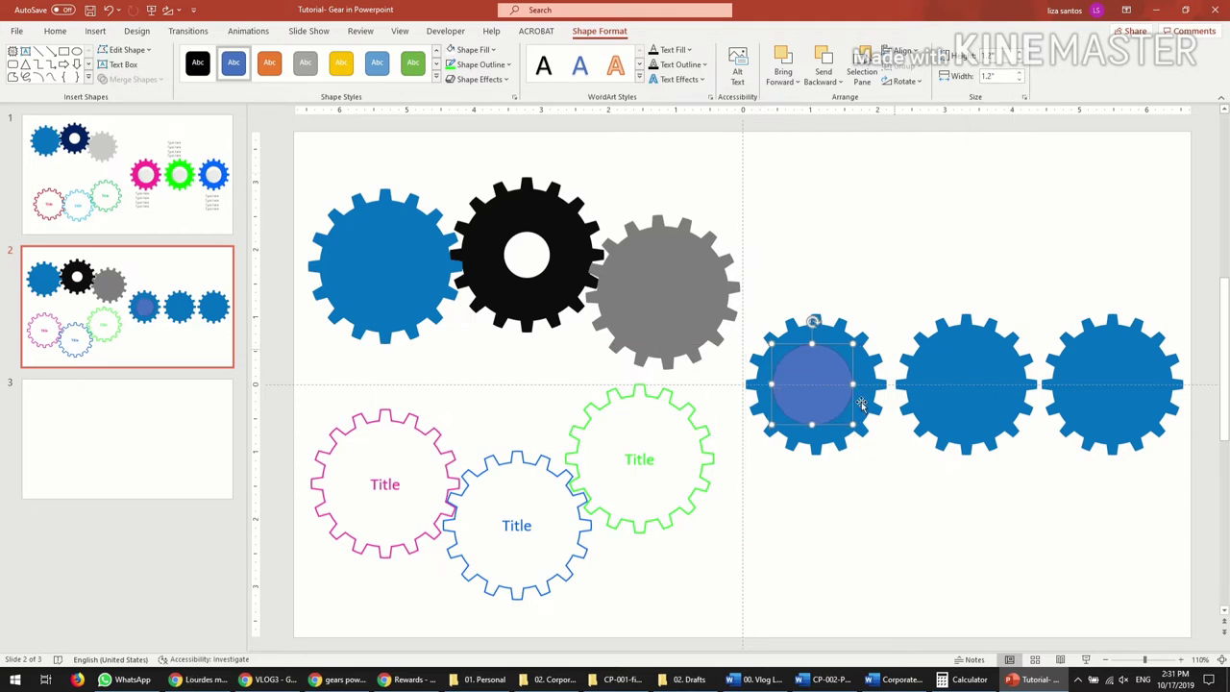
pyautogui.moveTo(822, 375); pyautogui.dragTo(820, 379)
pyautogui.click(865, 428)
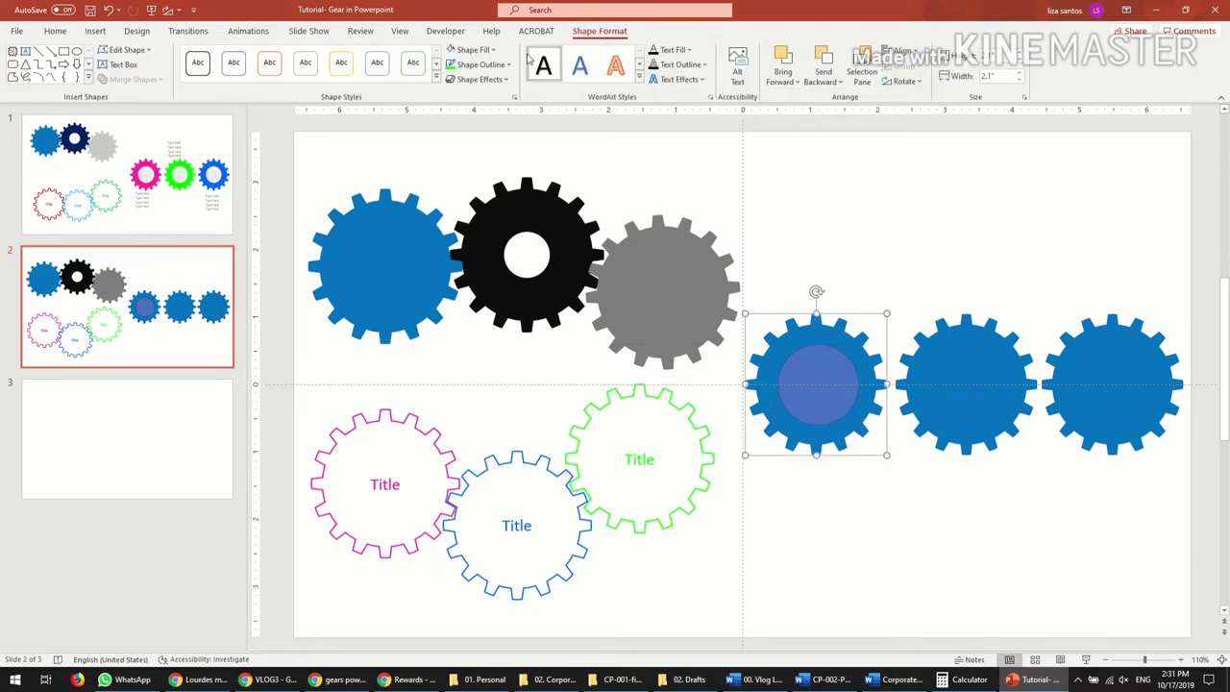
# Fill the gear magenta and its inner circle light pink from the Standard colour palette
pyautogui.click(471, 49)
pyautogui.click(477, 207)
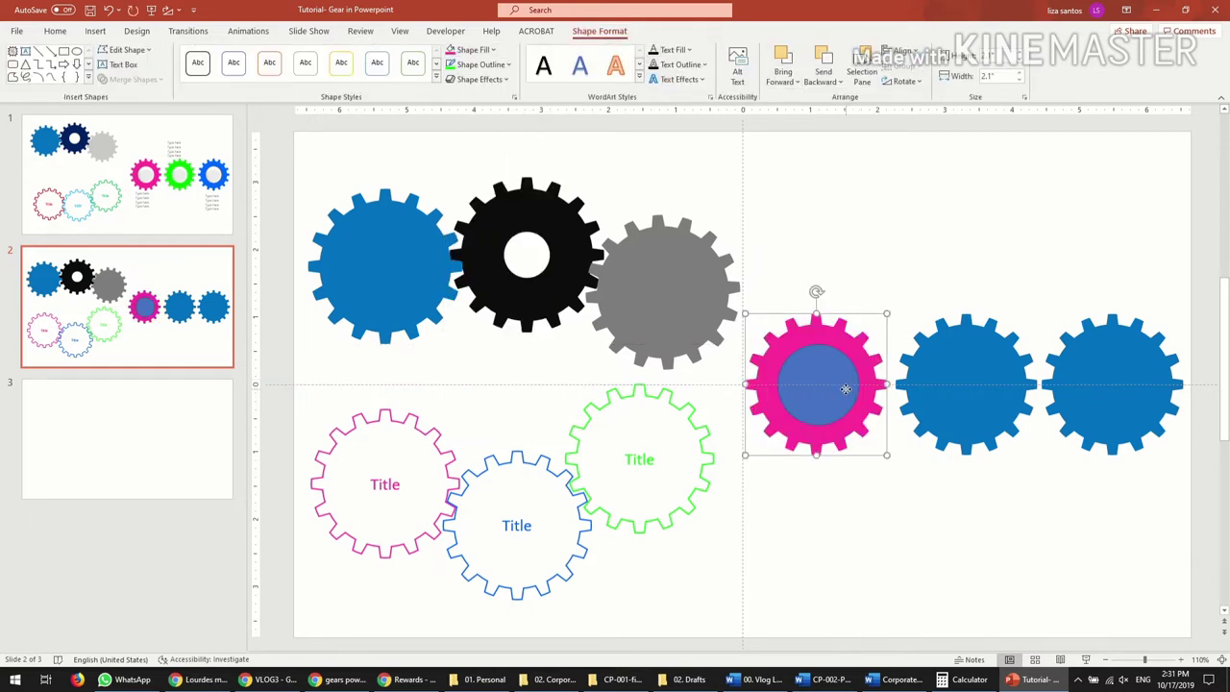
pyautogui.click(846, 388)
pyautogui.click(486, 55)
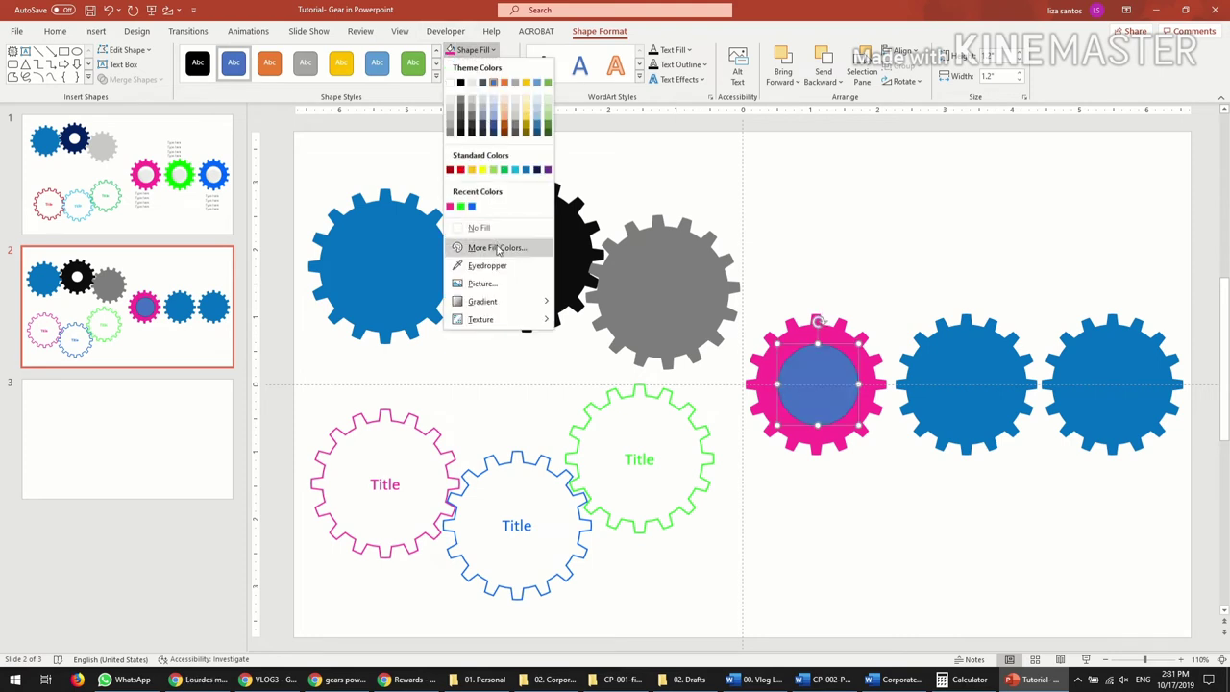
pyautogui.click(490, 244)
pyautogui.click(536, 227)
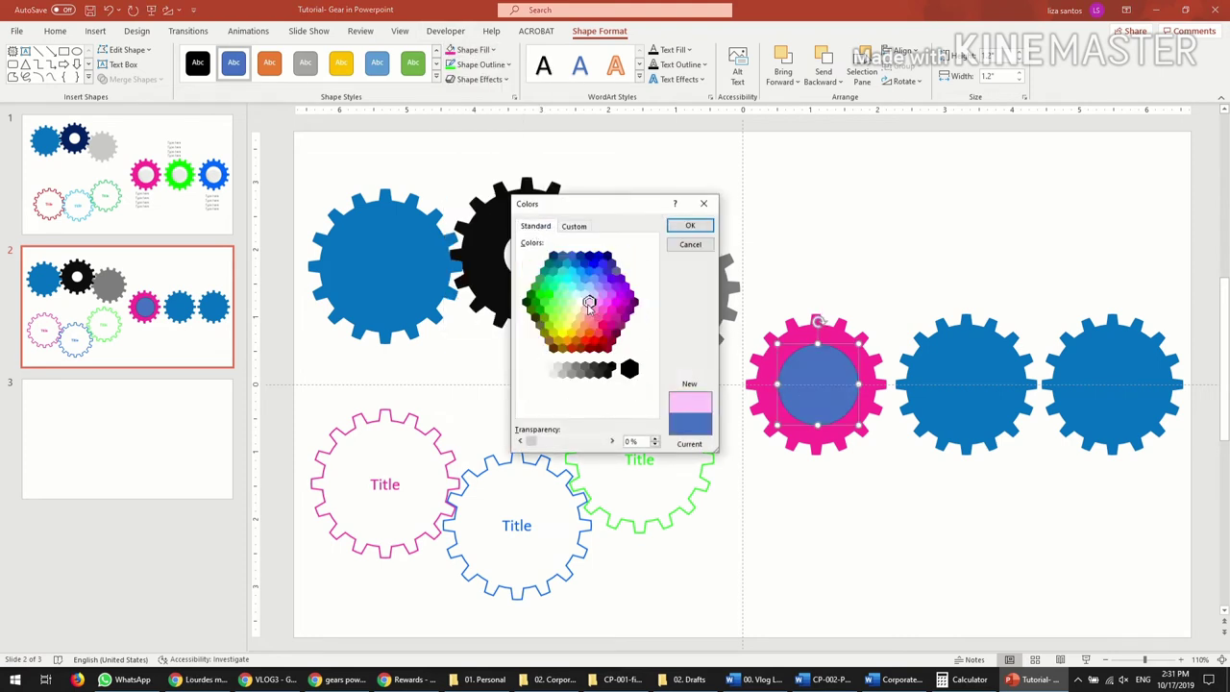
pyautogui.click(690, 225)
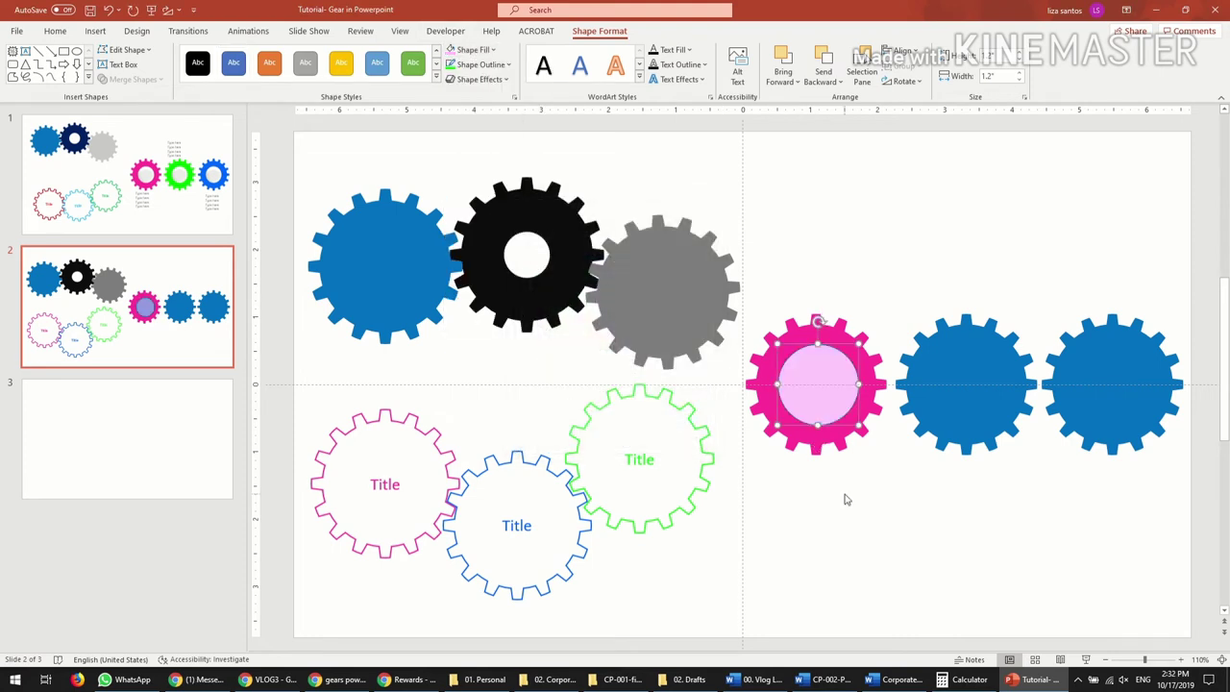
# Give the inner circle a glossy 3-D preset effect, leaving the gear without a shadow
pyautogui.click(495, 81)
pyautogui.moveTo(481, 104)
pyautogui.click(595, 186)
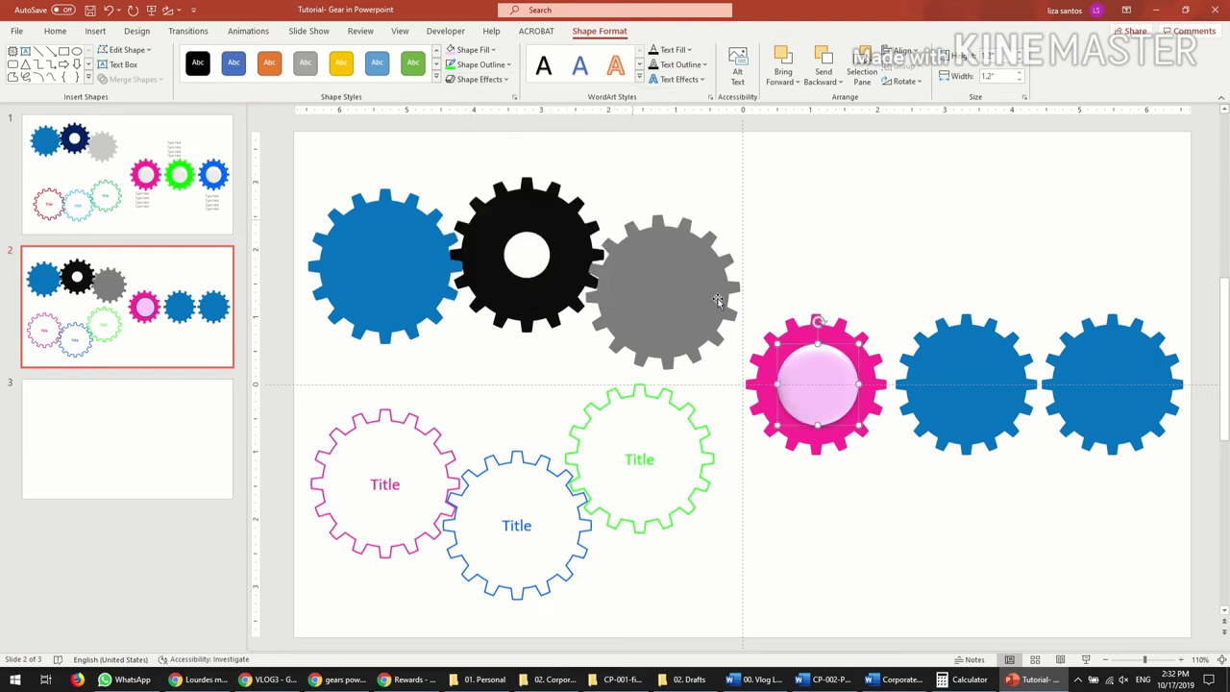
pyautogui.click(818, 403)
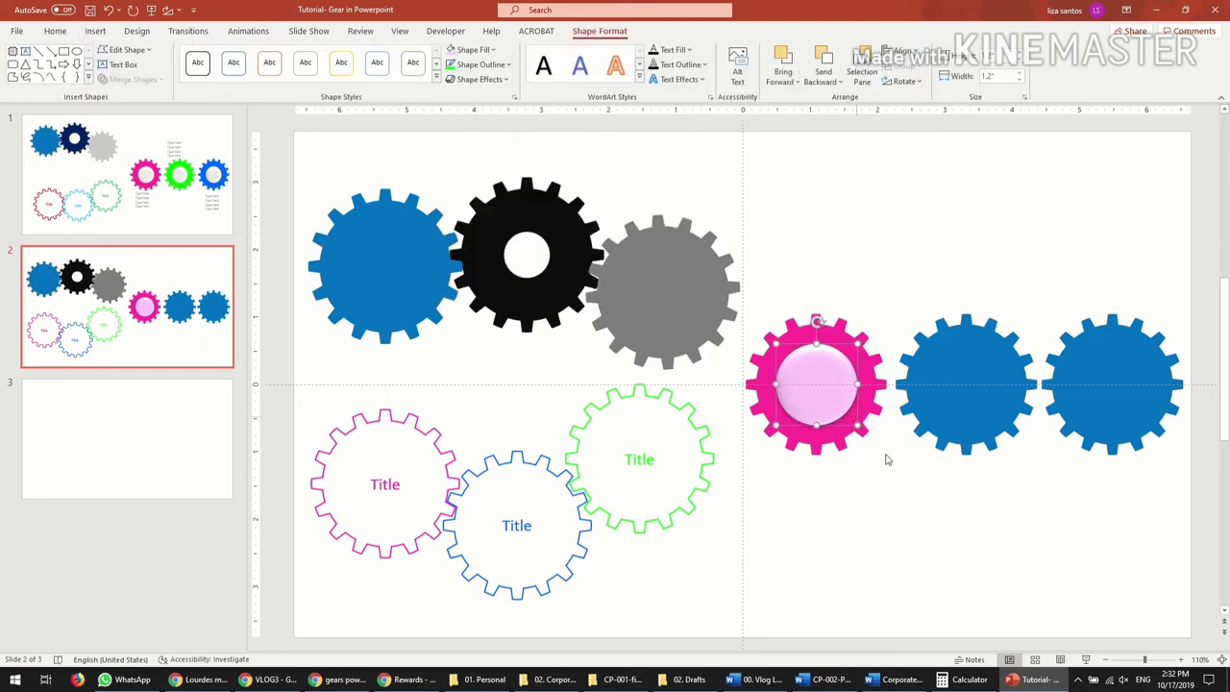
pyautogui.click(861, 427)
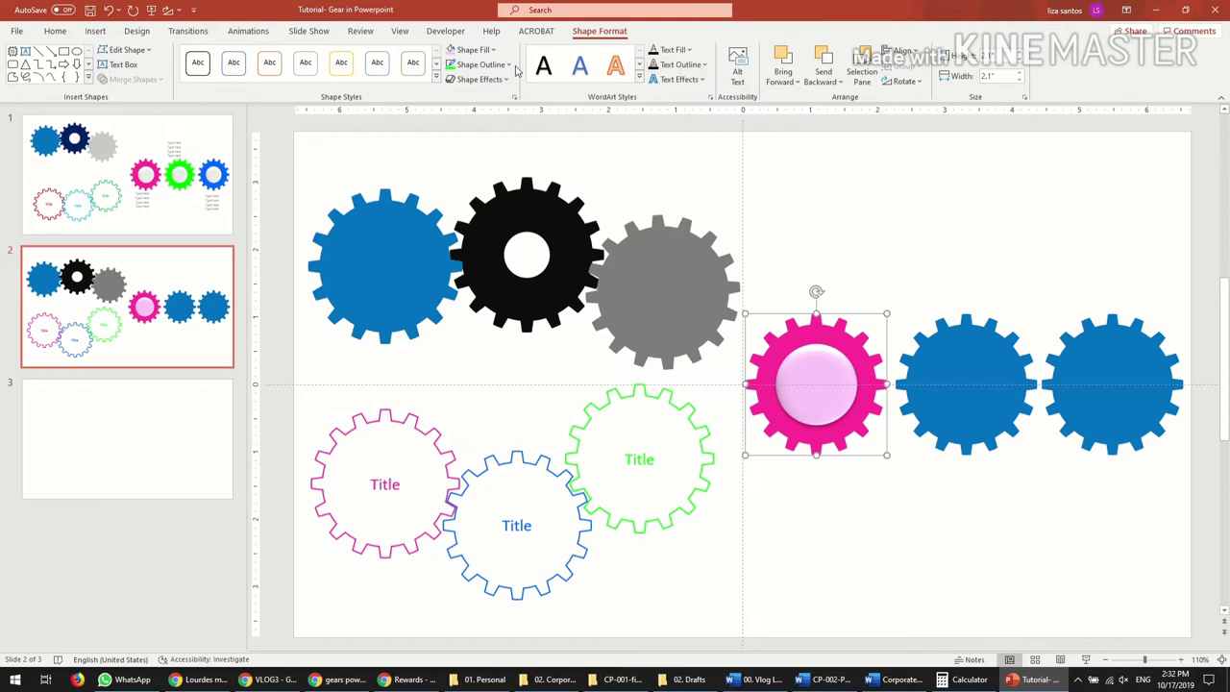
pyautogui.click(479, 79)
pyautogui.moveTo(492, 138)
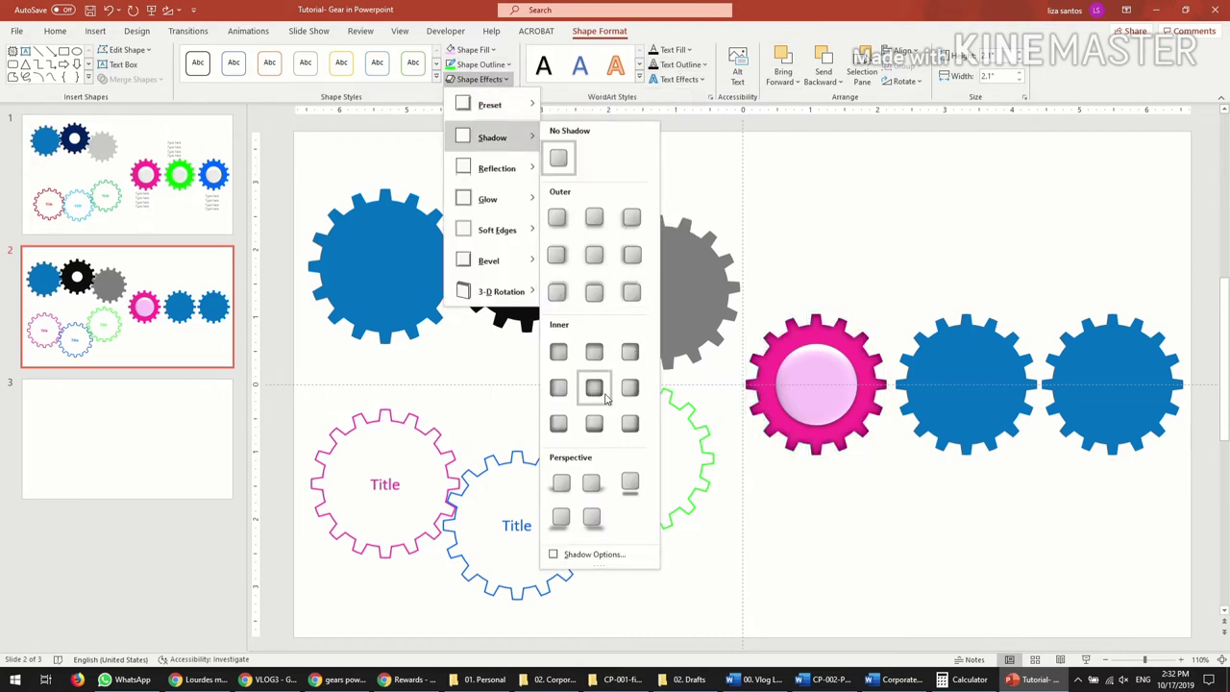
pyautogui.moveTo(510, 105)
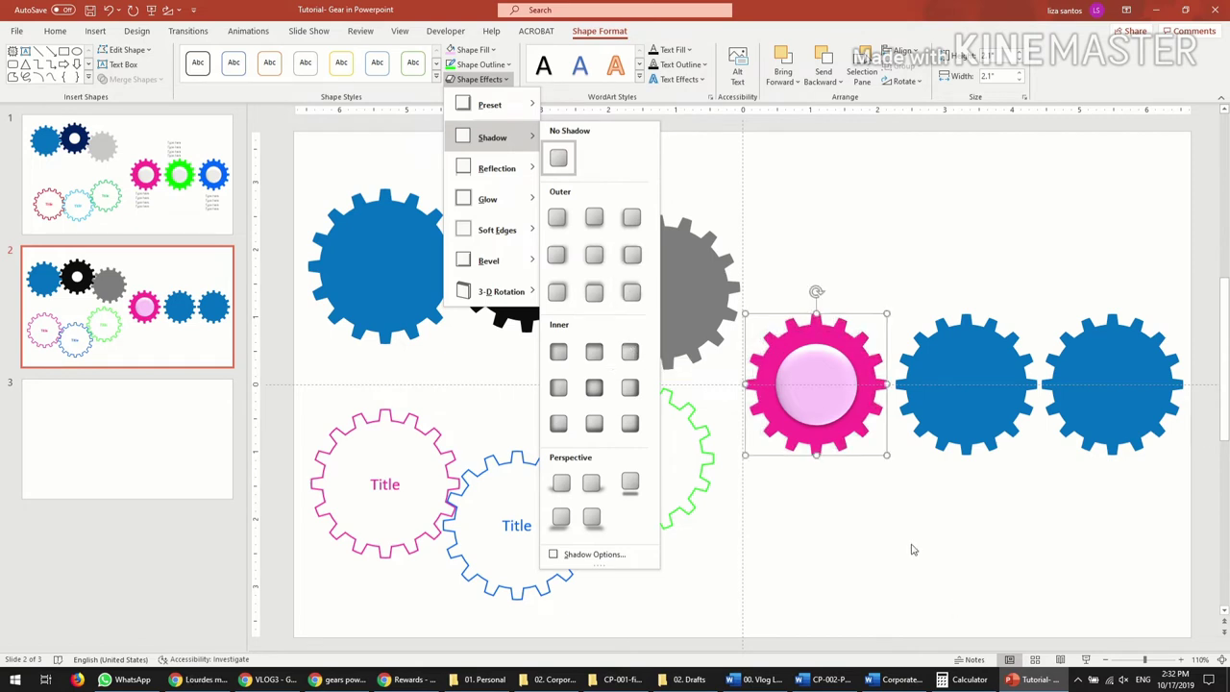
pyautogui.click(823, 387)
pyautogui.click(862, 535)
pyautogui.click(815, 419)
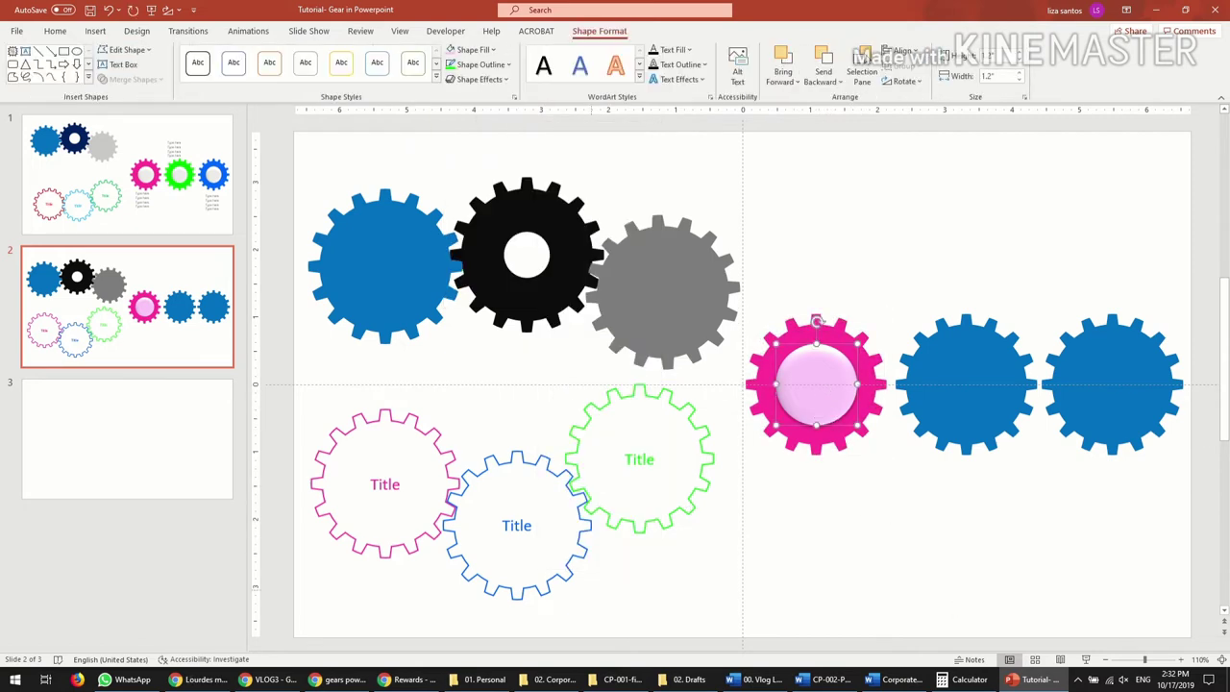
# Browse File Explorer from Documents into the 05. Images and Vectors > 02. Images folder
pyautogui.click(687, 679)
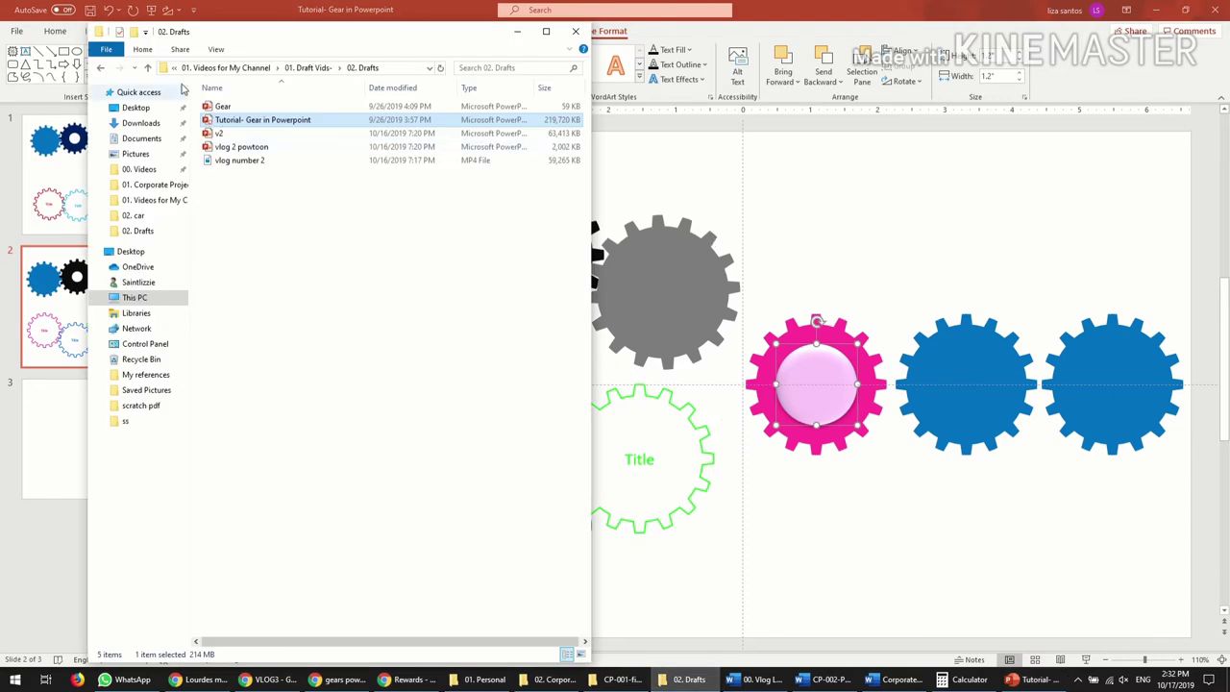
pyautogui.click(246, 69)
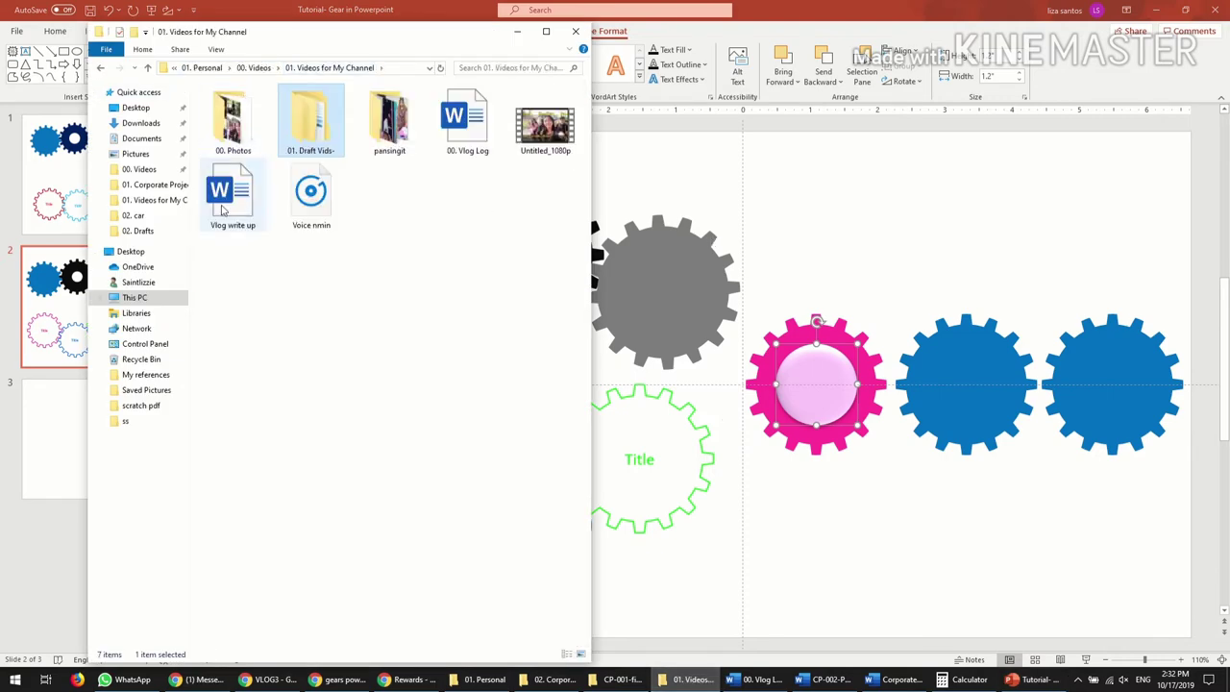
pyautogui.click(225, 70)
pyautogui.click(241, 68)
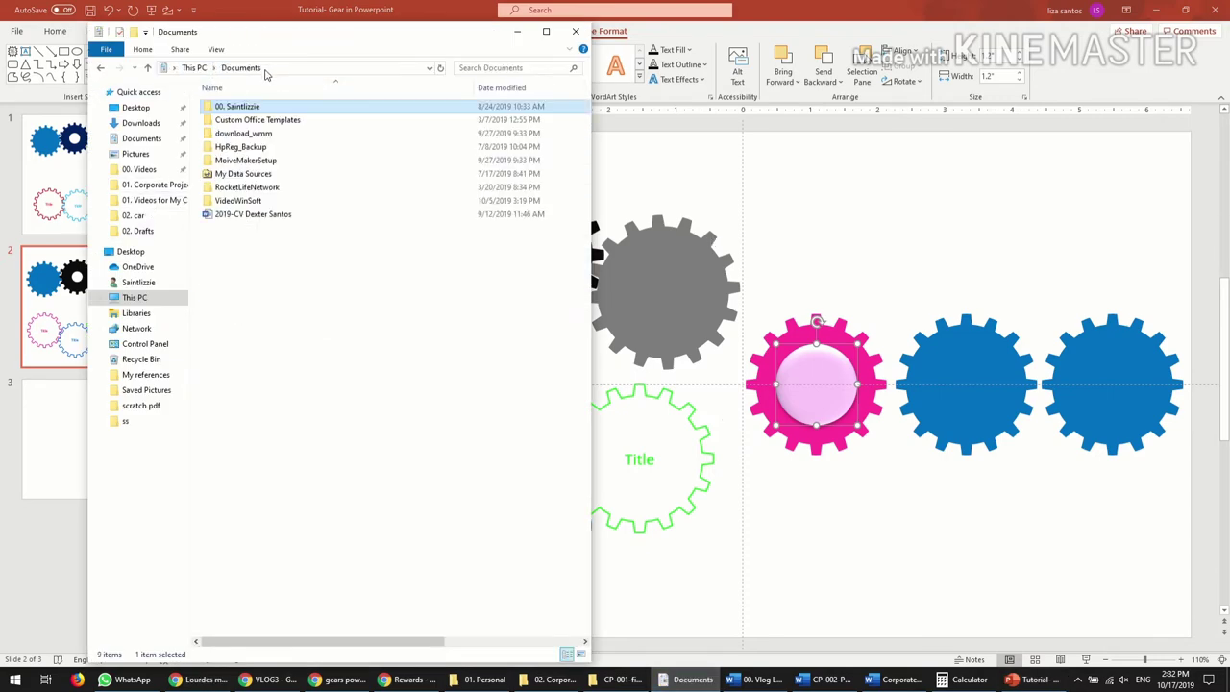
pyautogui.doubleClick(233, 109)
pyautogui.doubleClick(241, 175)
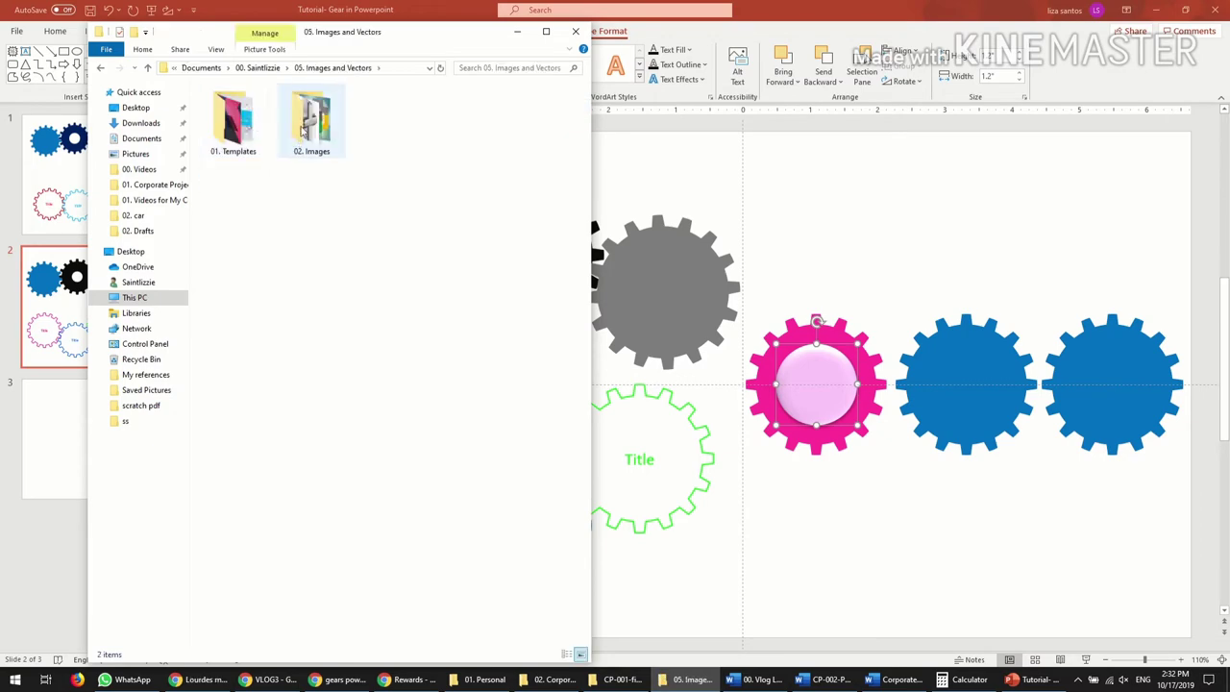
pyautogui.doubleClick(311, 122)
pyautogui.scroll(-5, 372, 378)
pyautogui.scroll(-5, 373, 377)
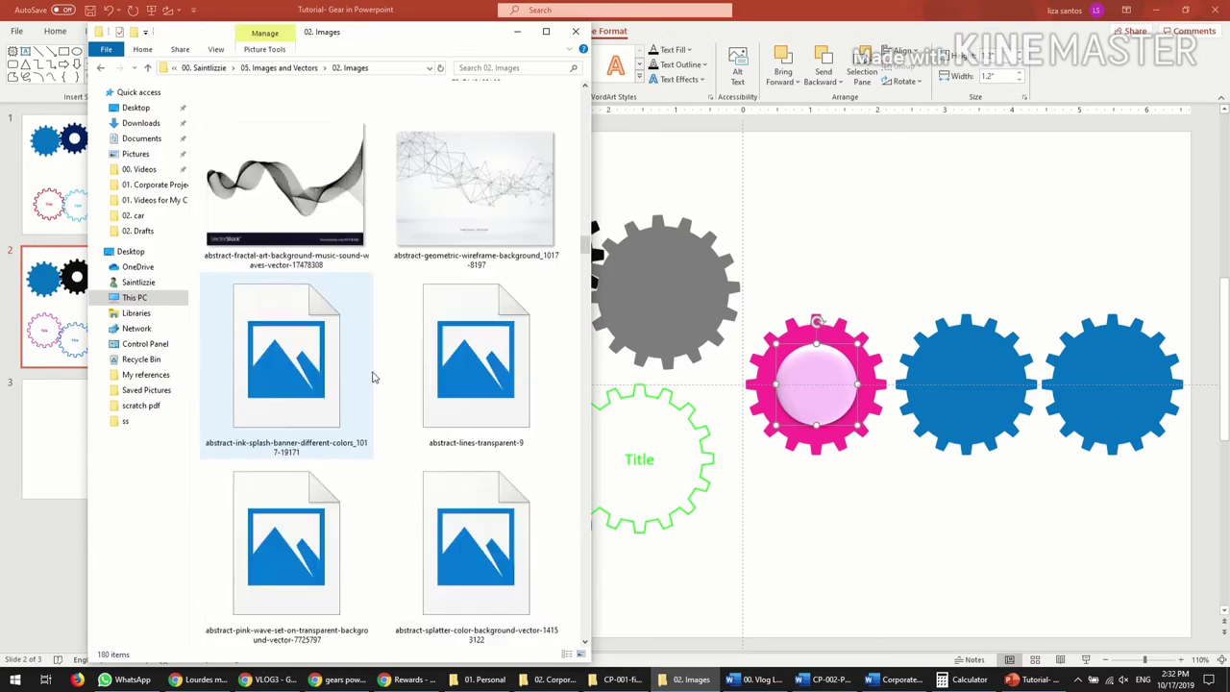
pyautogui.scroll(-5, 374, 378)
pyautogui.scroll(-5, 374, 377)
pyautogui.scroll(-5, 374, 376)
pyautogui.scroll(-5, 374, 377)
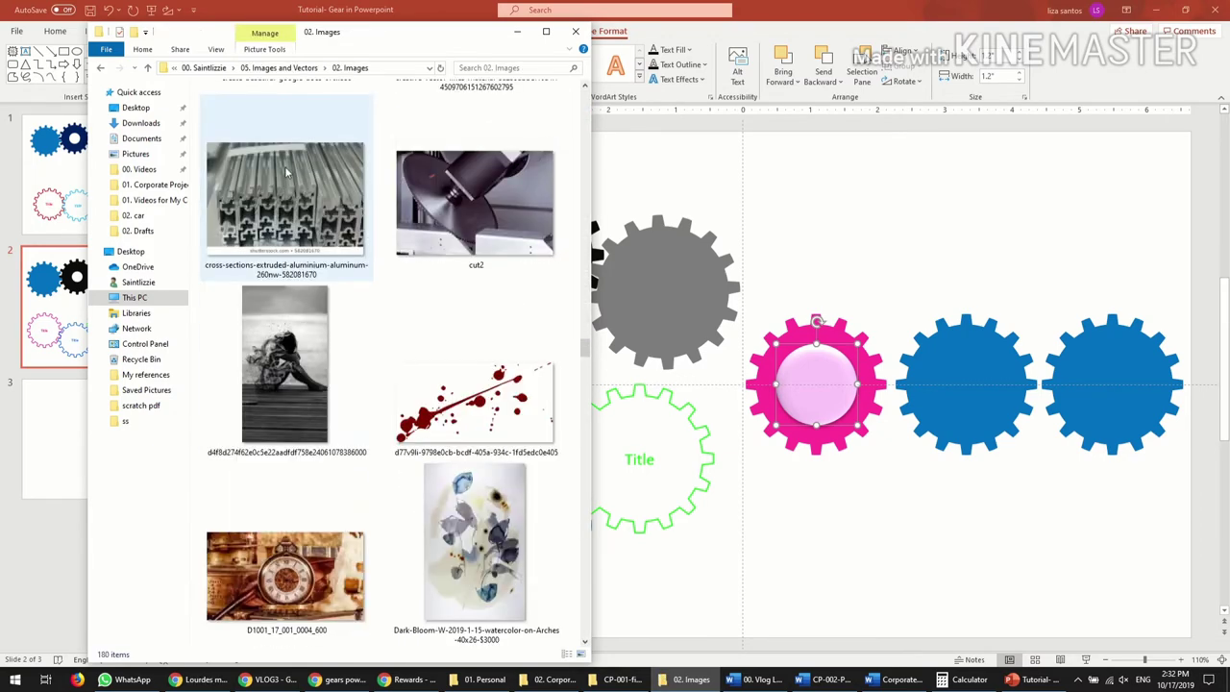
pyautogui.scroll(-5, 377, 346)
pyautogui.scroll(-5, 377, 346)
pyautogui.scroll(-5, 378, 346)
pyautogui.scroll(-5, 378, 346)
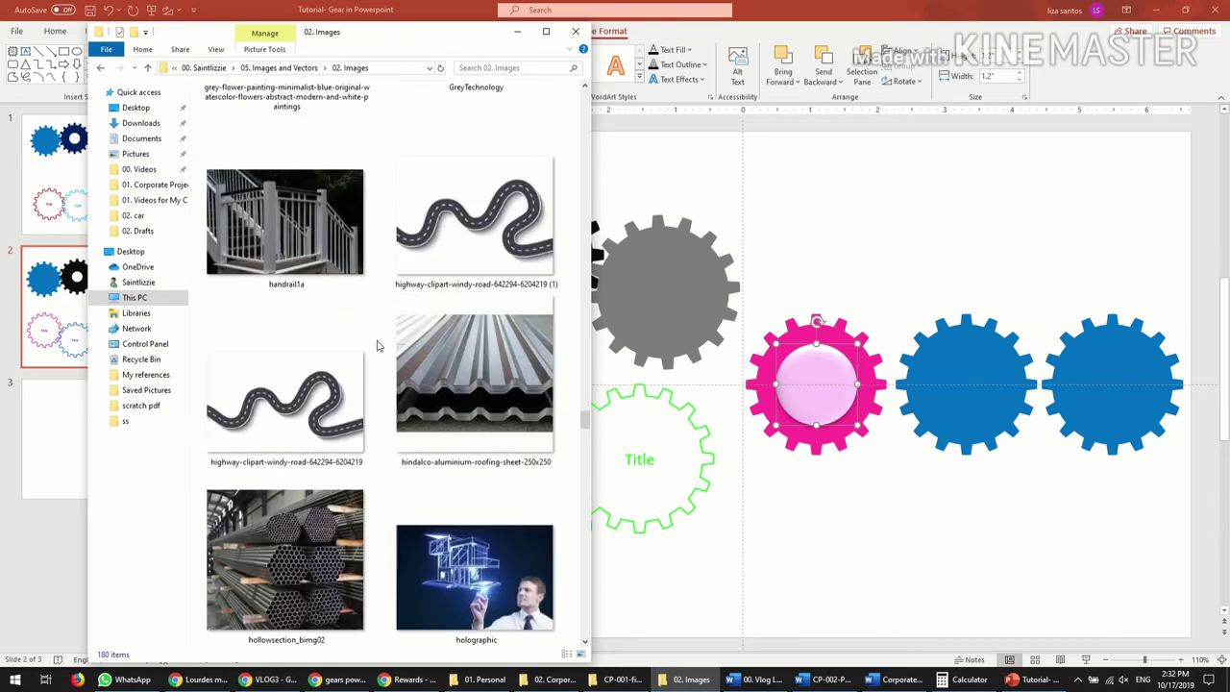
pyautogui.scroll(-5, 378, 345)
pyautogui.scroll(-5, 378, 345)
# Go to Back Up Files > Working Files > images for designs > 00. New Images; drag the construction-worker picture onto the slide
pyautogui.click(200, 67)
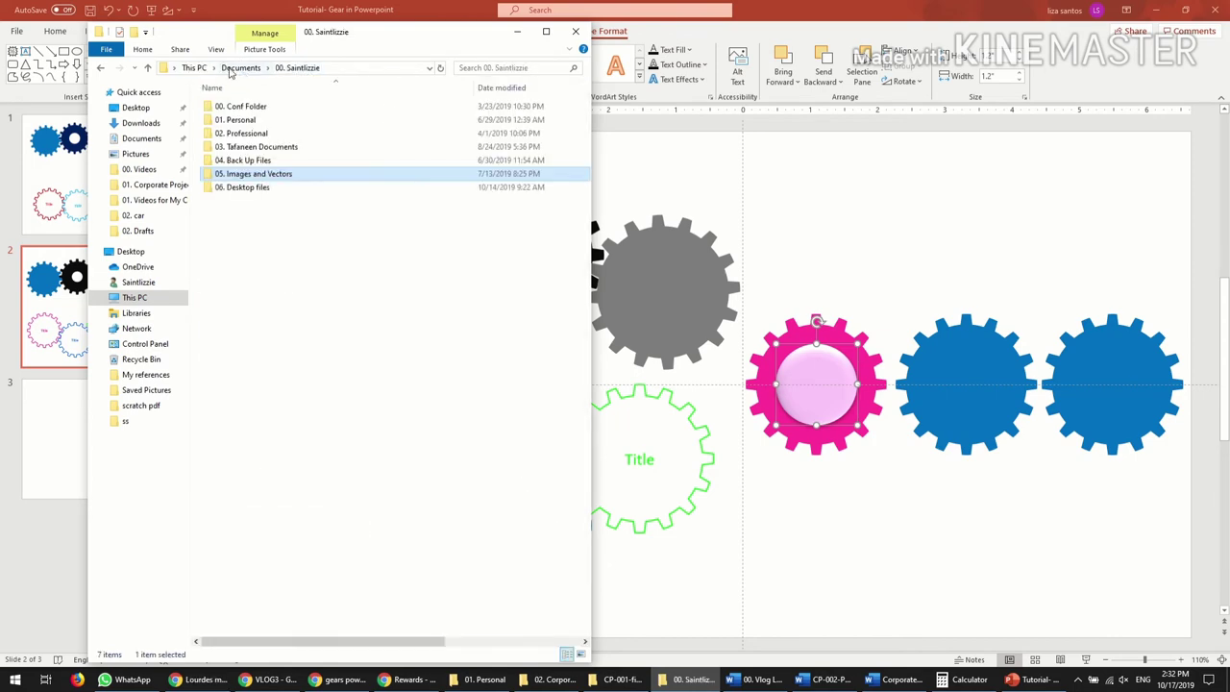
pyautogui.doubleClick(266, 161)
pyautogui.doubleClick(245, 107)
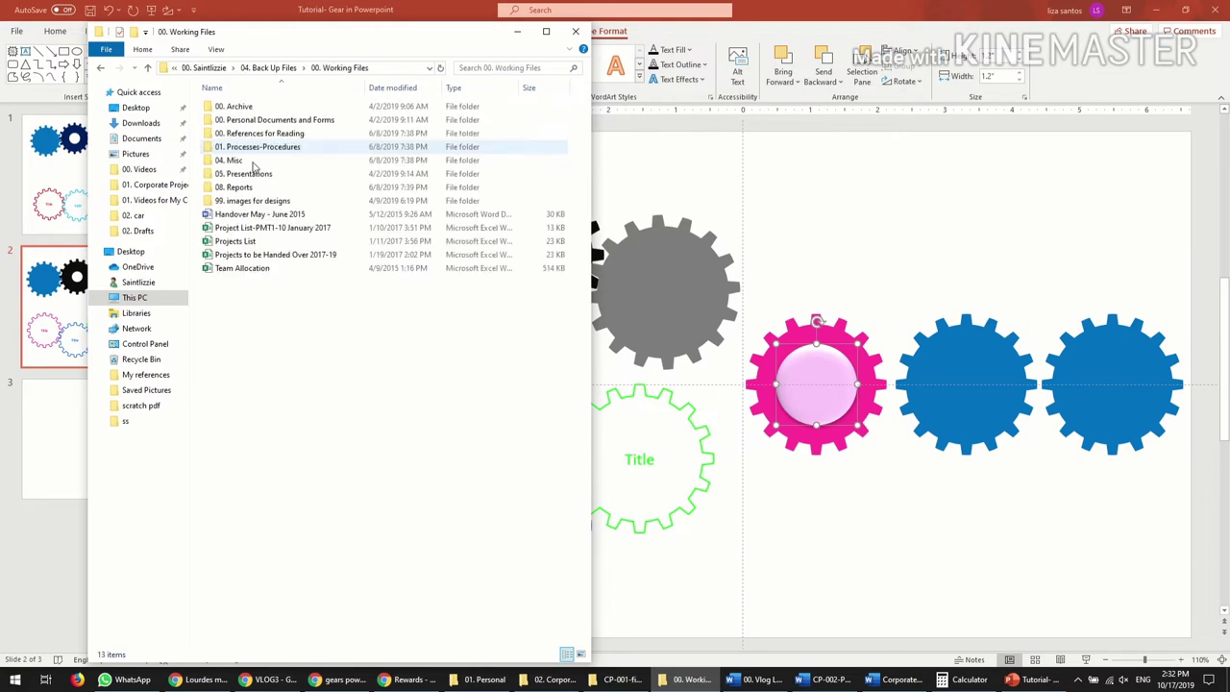
pyautogui.doubleClick(251, 200)
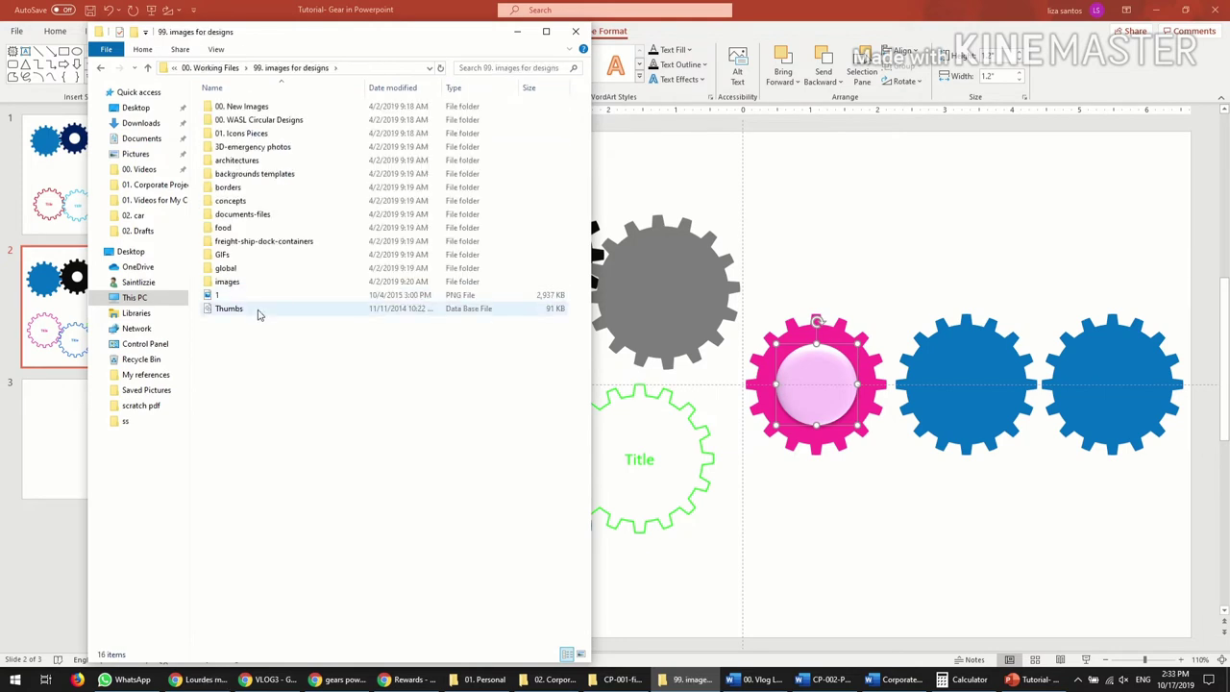
pyautogui.doubleClick(240, 107)
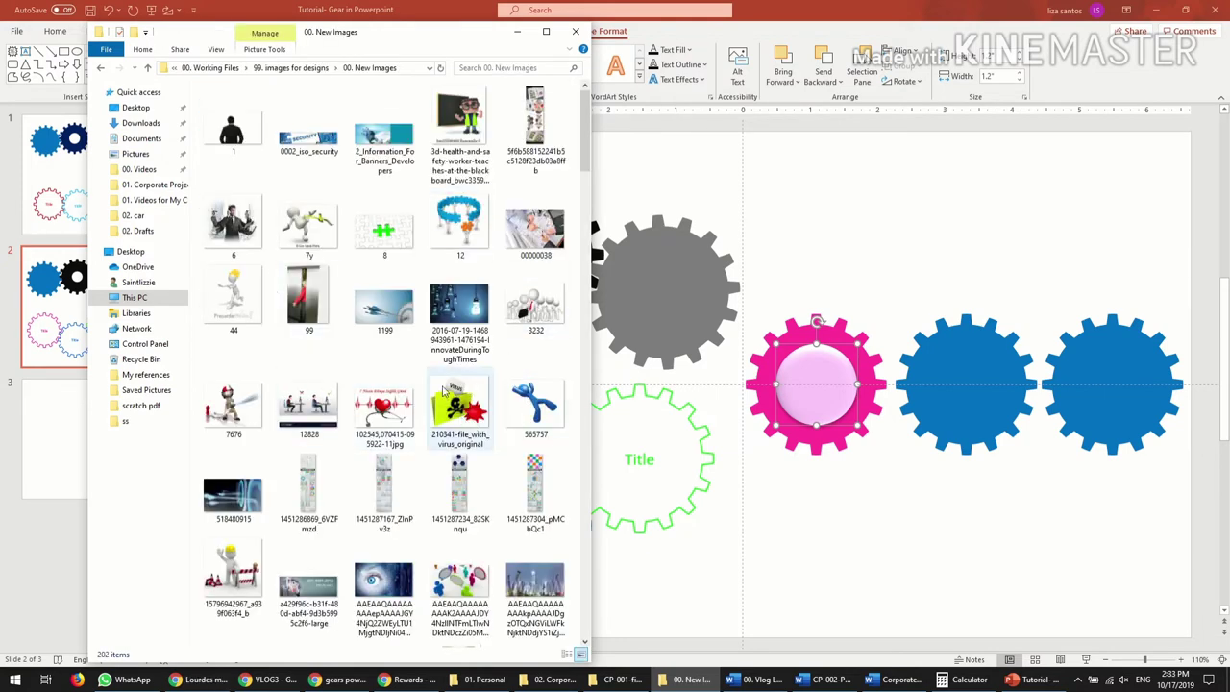
pyautogui.click(230, 406)
pyautogui.click(238, 558)
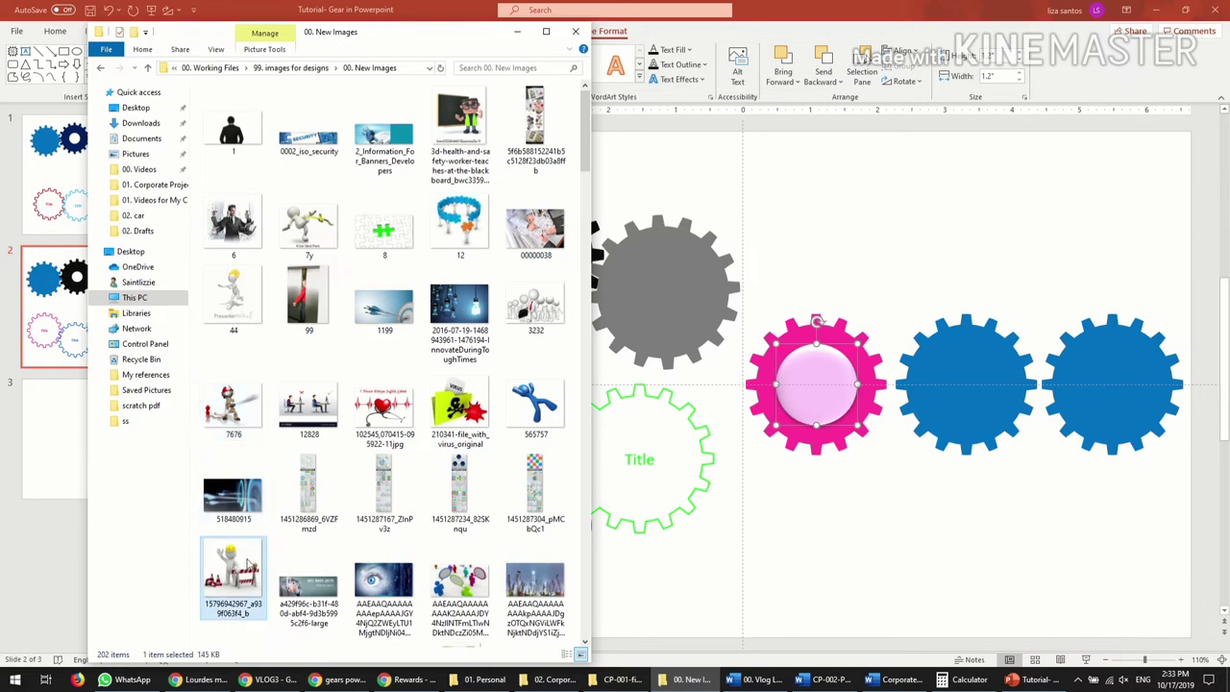
pyautogui.moveTo(248, 565); pyautogui.dragTo(855, 230)
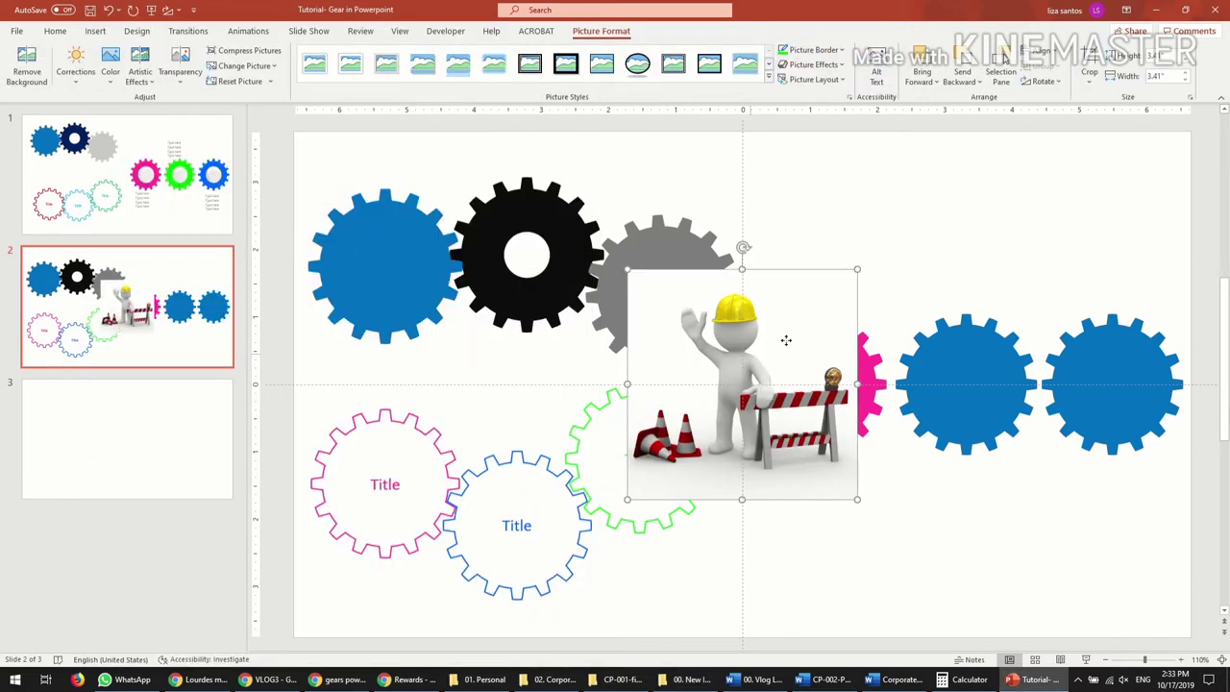
# Shrink the construction-worker picture to about 0.94" and fit it in the pink gear's centre
pyautogui.moveTo(786, 340); pyautogui.dragTo(887, 318)
pyautogui.moveTo(961, 488); pyautogui.dragTo(806, 333)
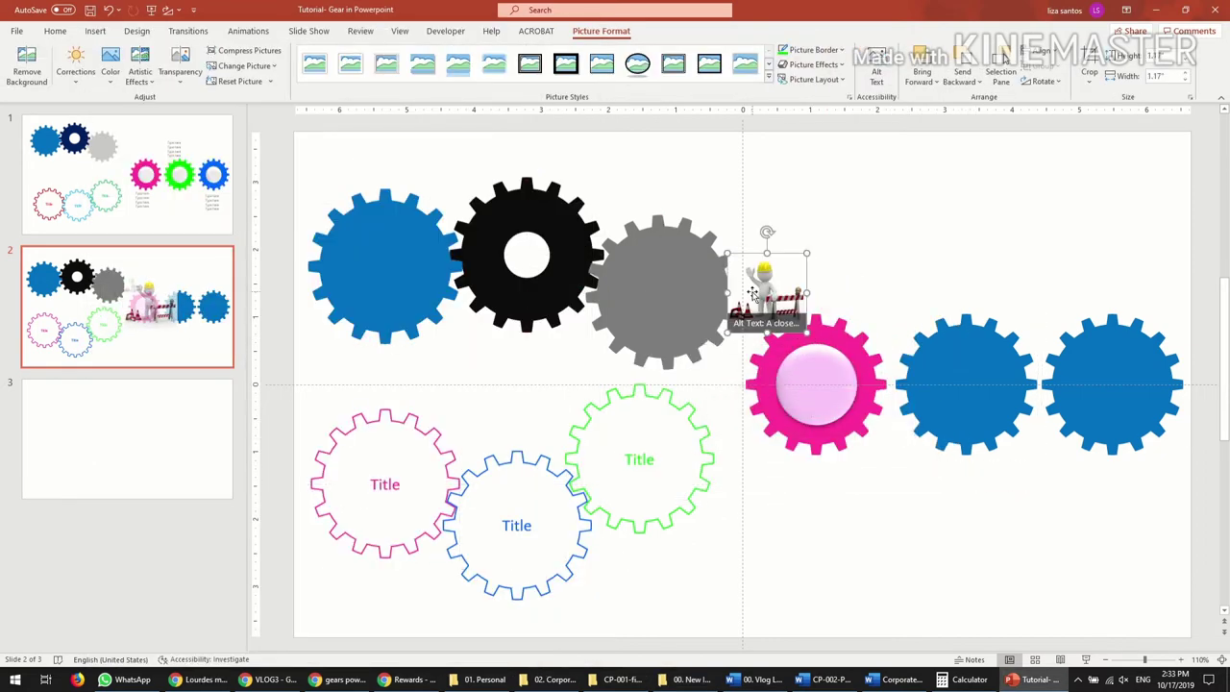
pyautogui.moveTo(752, 292); pyautogui.dragTo(800, 385)
pyautogui.click(111, 69)
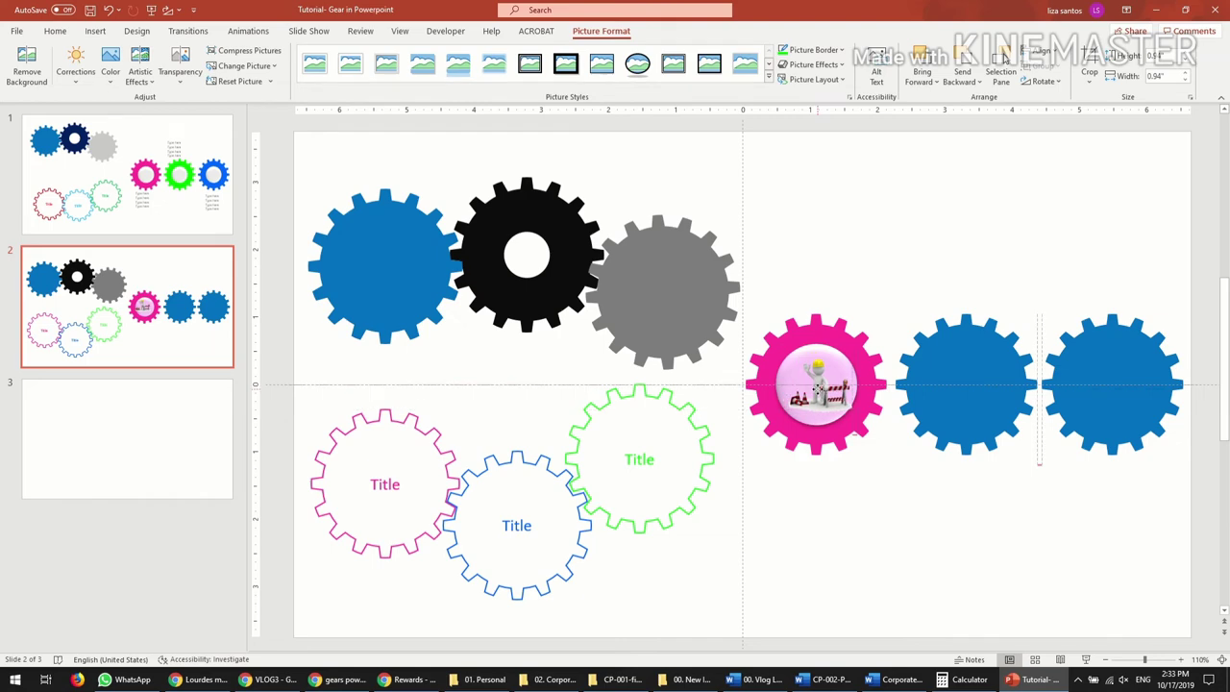
pyautogui.click(888, 478)
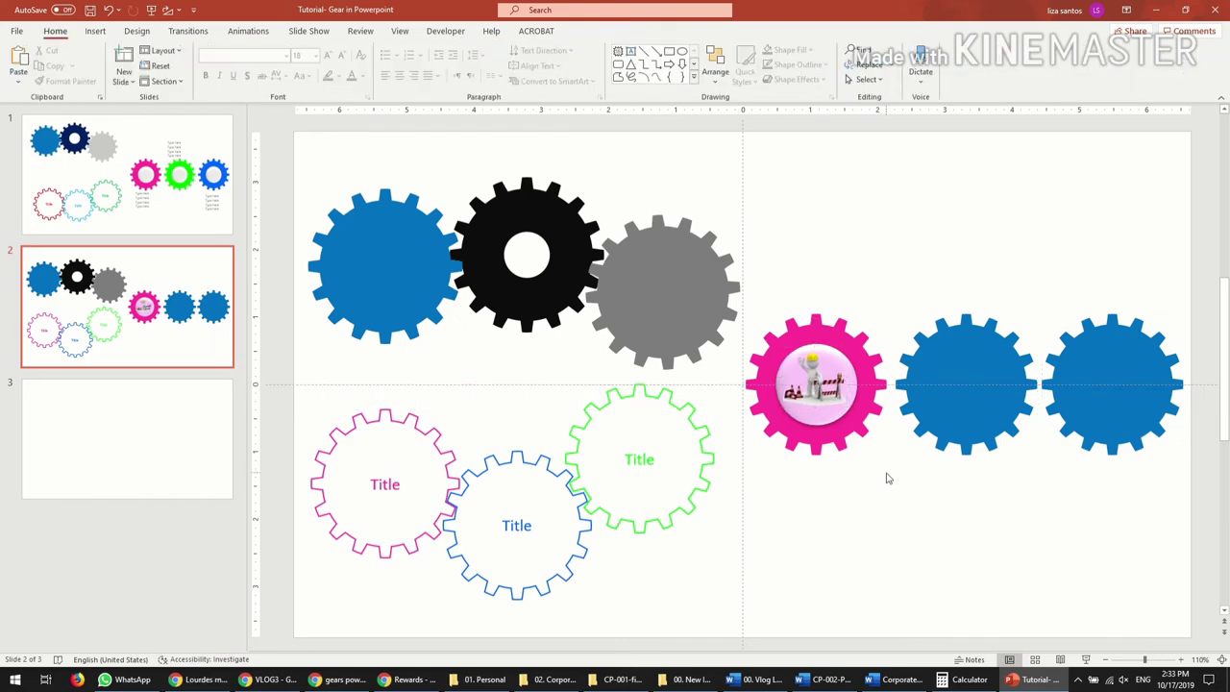
pyautogui.click(824, 394)
pyautogui.click(903, 454)
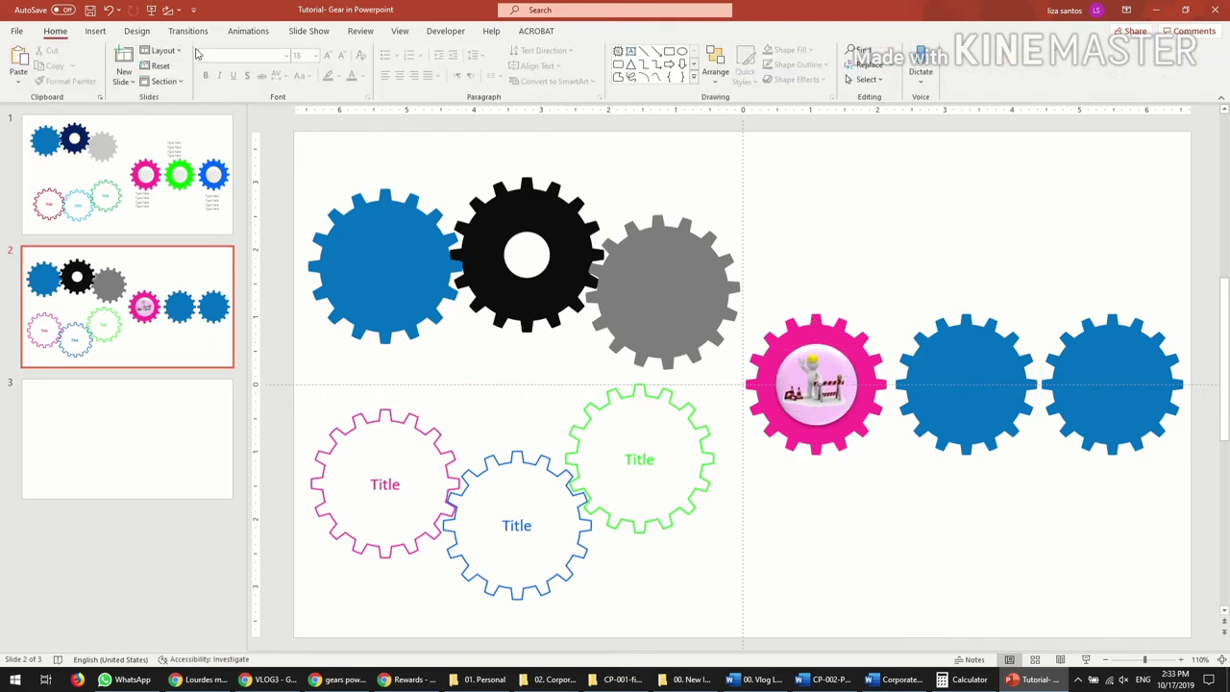
# Add a dark red text box reading 'Text text text' below the pink gear
pyautogui.click(95, 31)
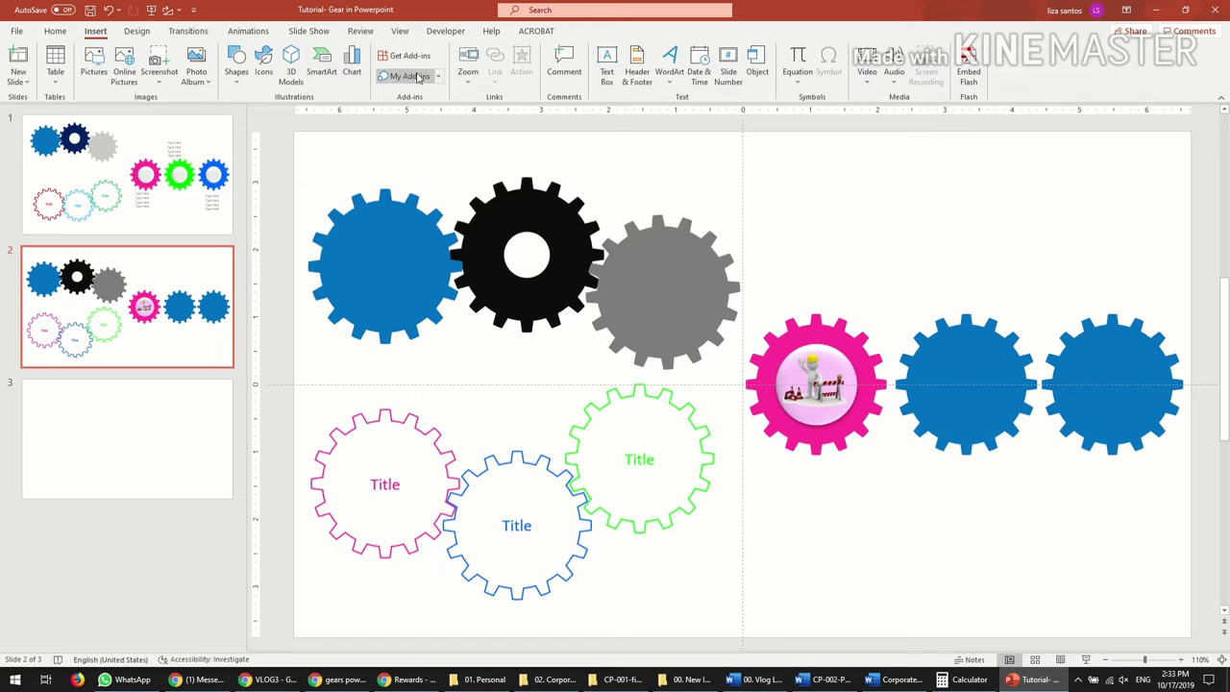
pyautogui.click(606, 71)
pyautogui.click(757, 468)
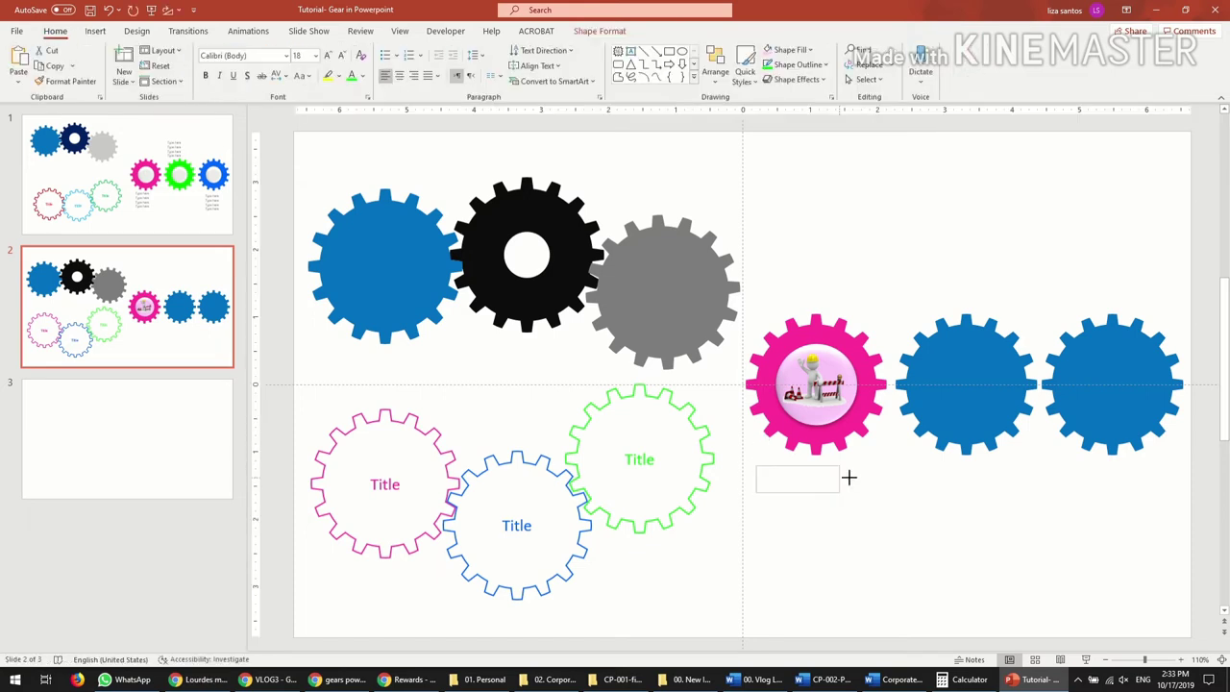
pyautogui.click(363, 76)
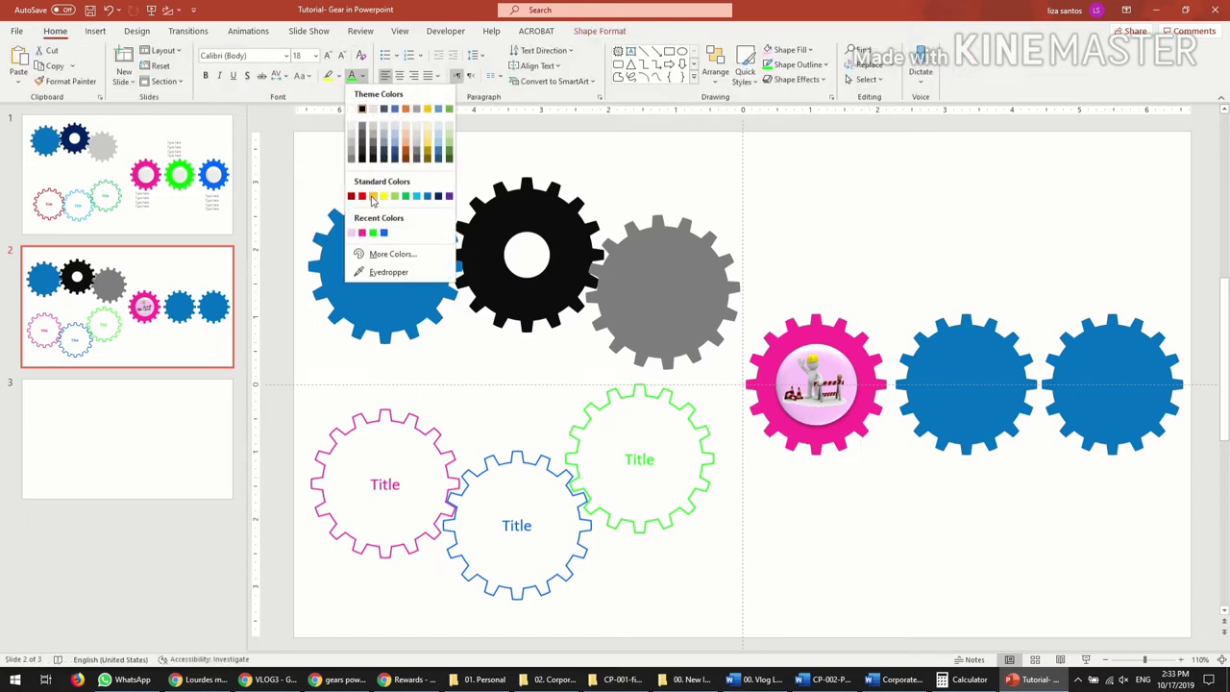
pyautogui.click(352, 198)
pyautogui.click(771, 480)
pyautogui.write('Text text text')
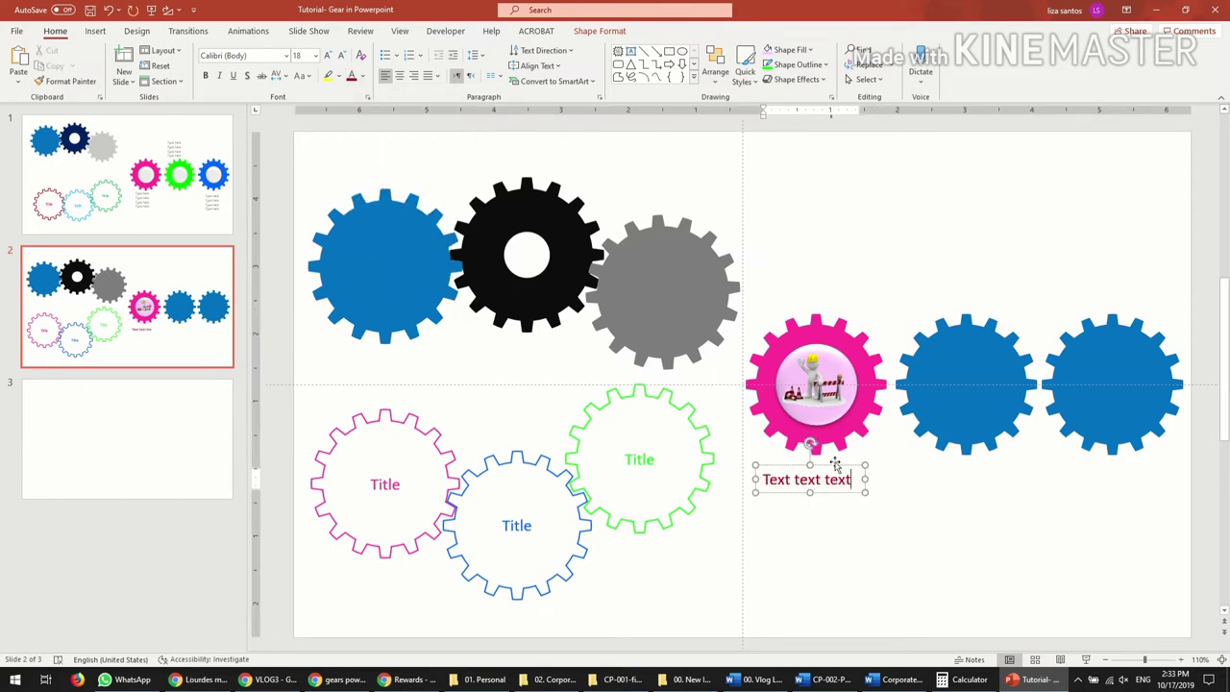
pyautogui.moveTo(850, 480); pyautogui.dragTo(762, 480)
pyautogui.hotkey('ctrl', 'c')
pyautogui.click(860, 491)
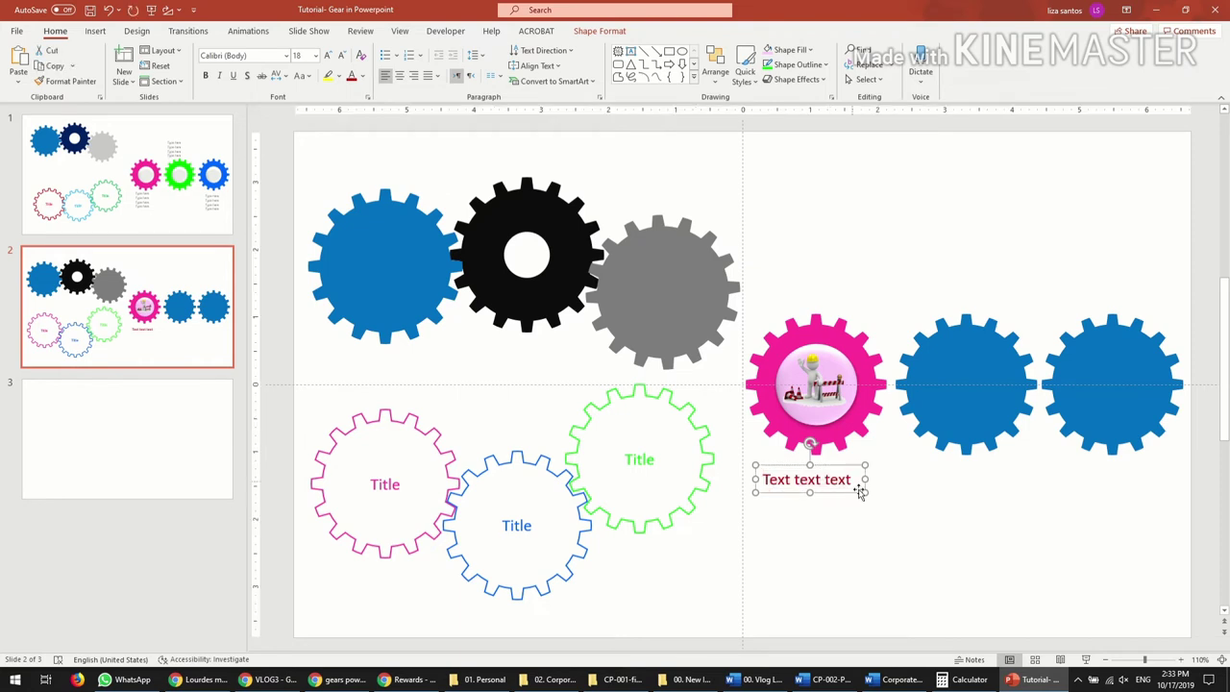
pyautogui.click(854, 482)
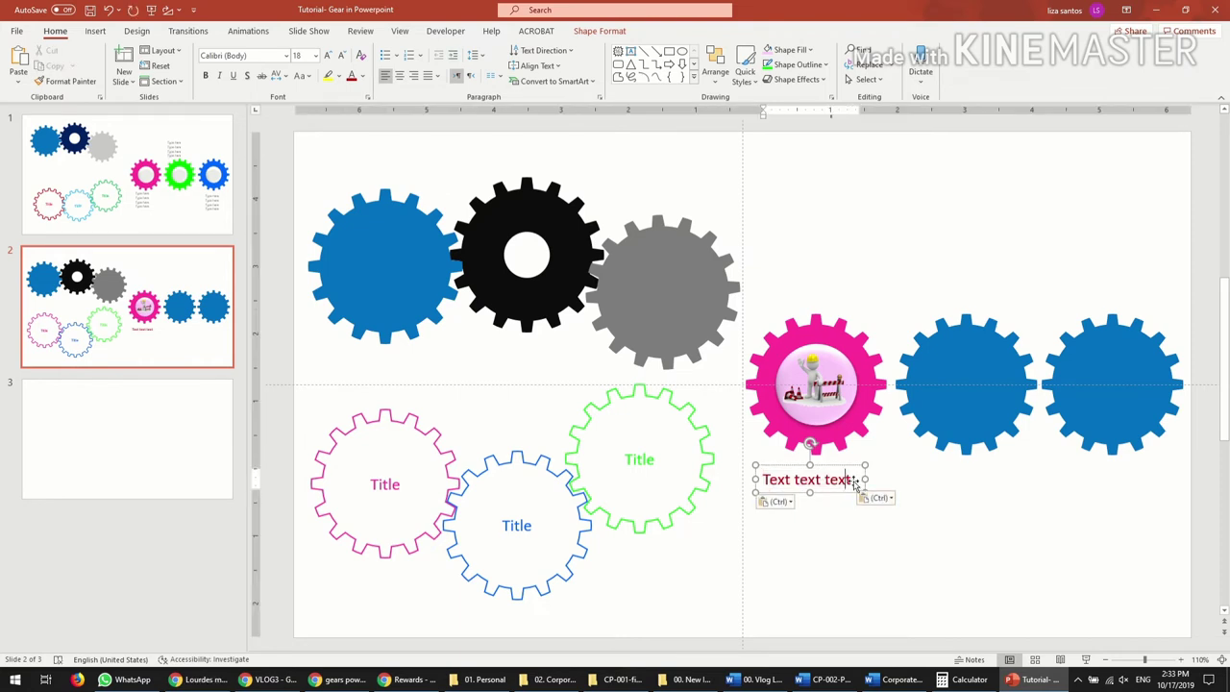
# Repeat the 'Text text text' line so the block has five lines
pyautogui.press('Return')
pyautogui.hotkey('ctrl', 'v')
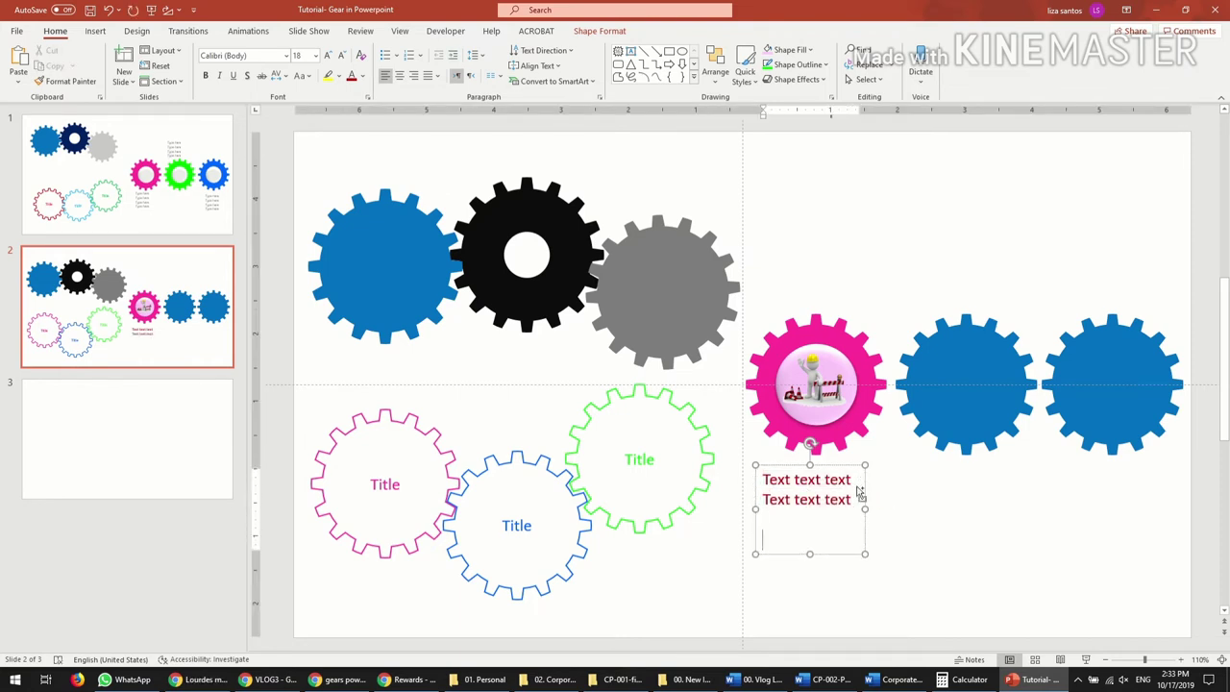
pyautogui.press('Return')
pyautogui.hotkey('ctrl', 'v')
pyautogui.press('BackSpace')
pyautogui.hotkey('ctrl', 'v')
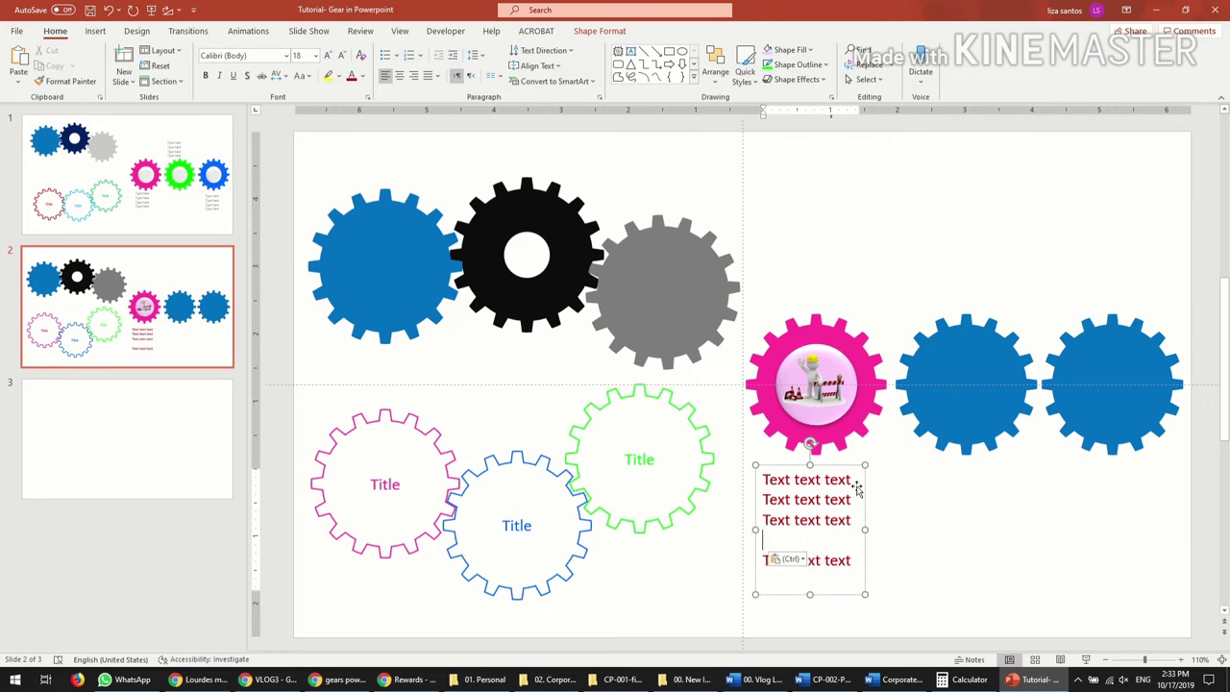
pyautogui.hotkey('ctrl', 'v')
pyautogui.click(957, 484)
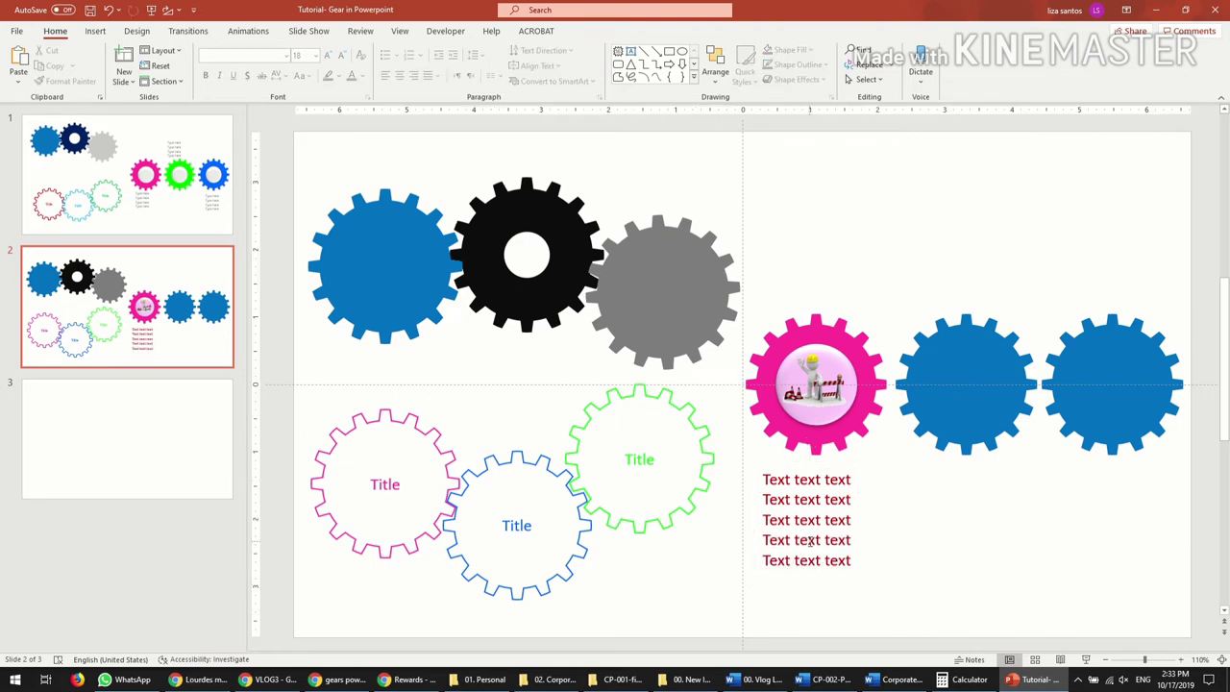
# Copy the text block above the middle and below the far-right gear; duplicate the pink centre circle across
pyautogui.click(823, 592)
pyautogui.hotkey('ctrl', 'c')
pyautogui.hotkey('ctrl', 'v')
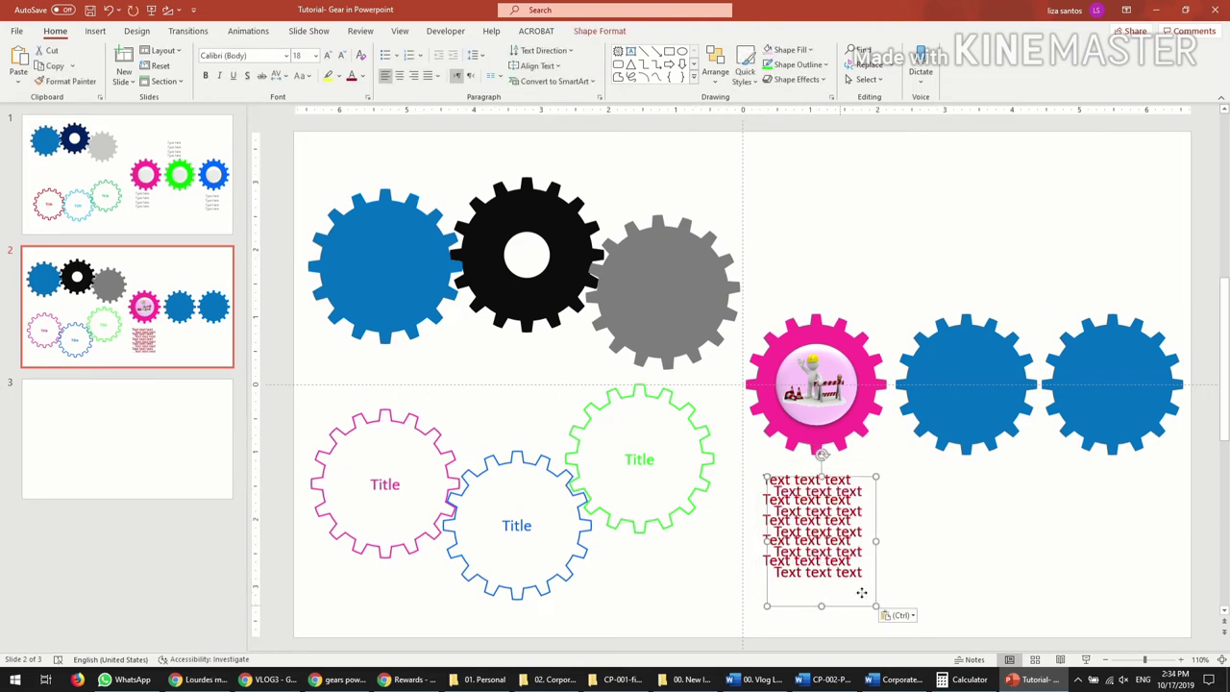
pyautogui.moveTo(860, 593); pyautogui.dragTo(1005, 305)
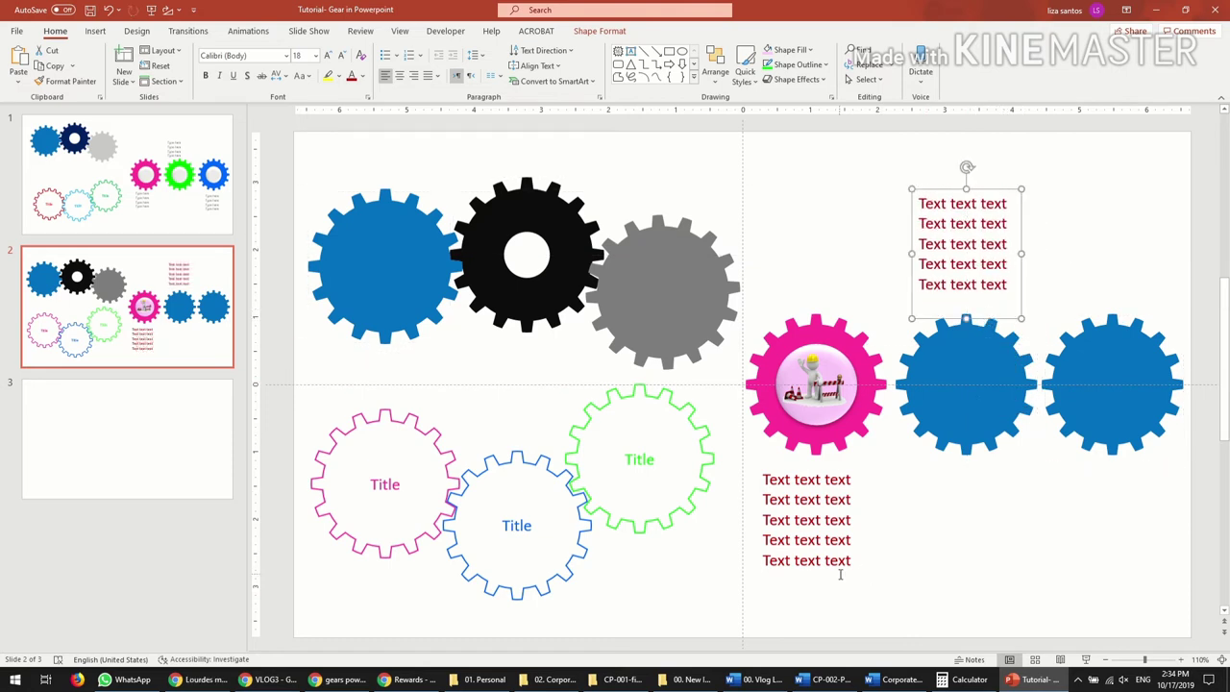
pyautogui.hotkey('ctrl', 'v')
pyautogui.moveTo(877, 526); pyautogui.dragTo(1175, 513)
pyautogui.moveTo(1003, 320)
pyautogui.mouseDown()
pyautogui.moveTo(1017, 330)
pyautogui.moveTo(1010, 344)
pyautogui.mouseUp()
pyautogui.click(823, 426)
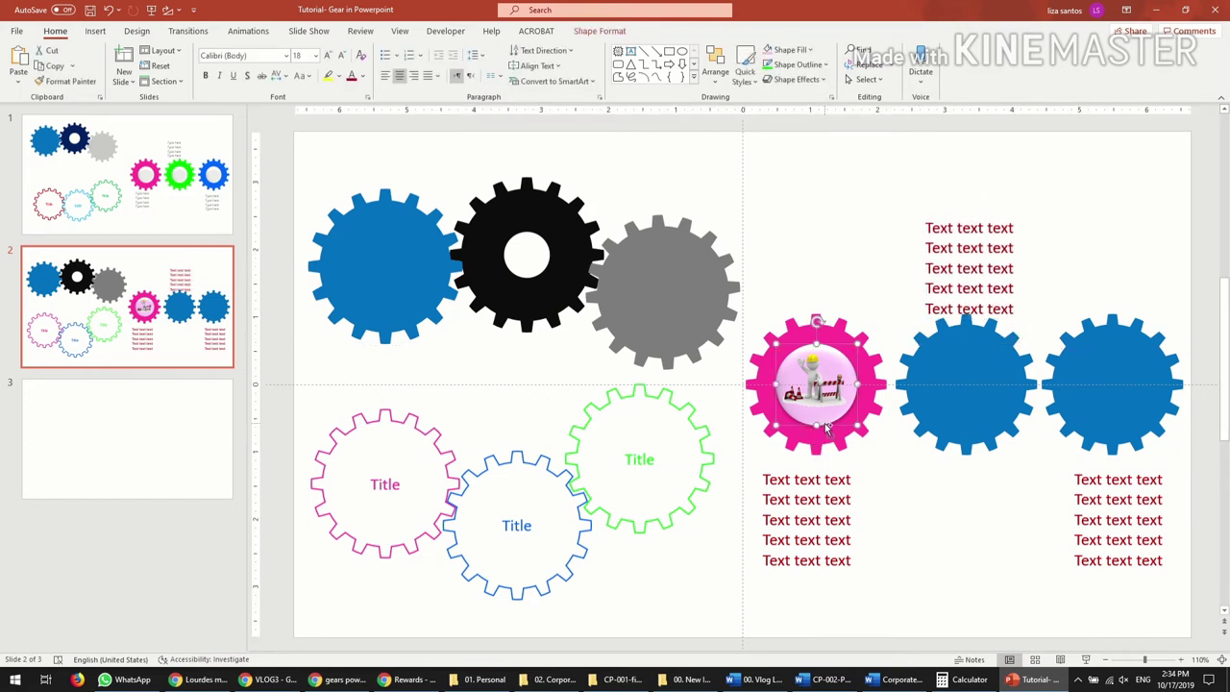
pyautogui.moveTo(827, 429); pyautogui.dragTo(973, 402)
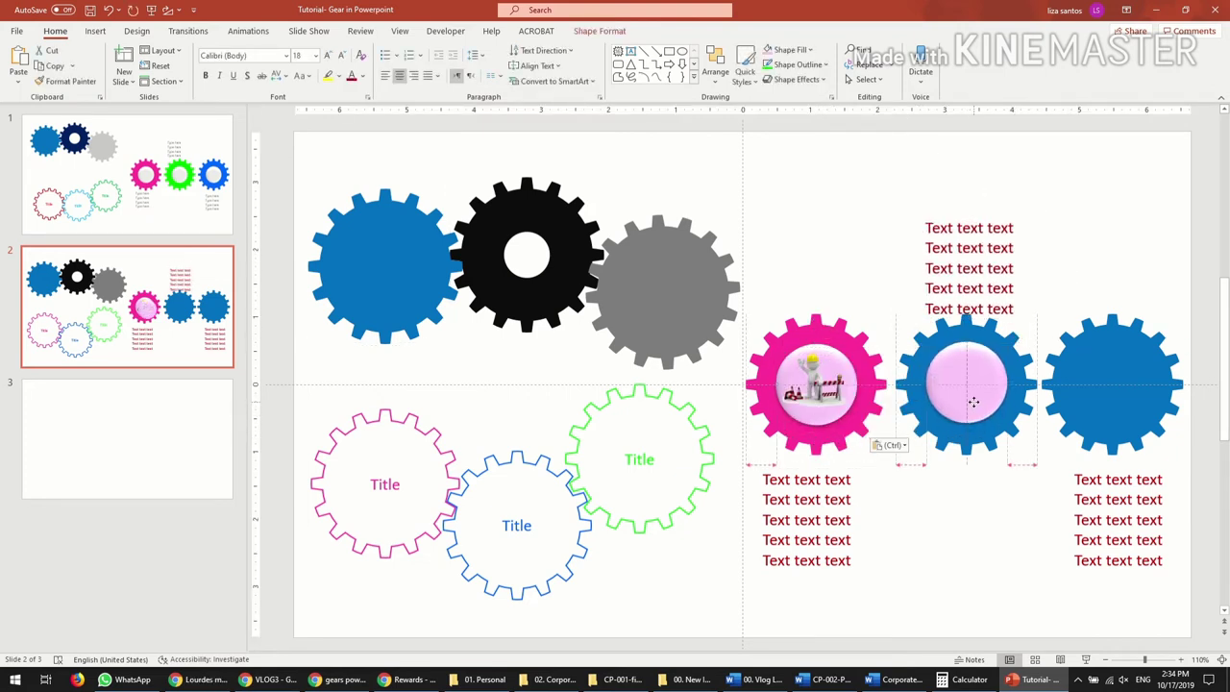
# Centre the copied circle in the middle blue gear and fill it white
pyautogui.moveTo(973, 401); pyautogui.dragTo(975, 405)
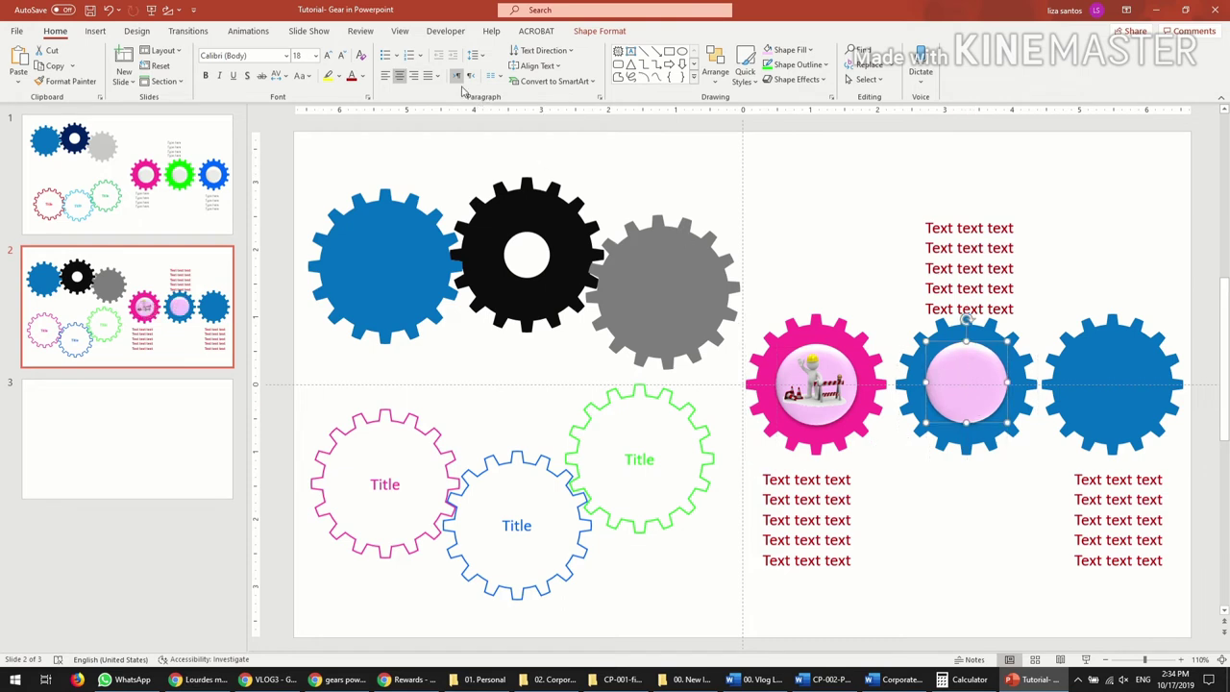
pyautogui.click(791, 49)
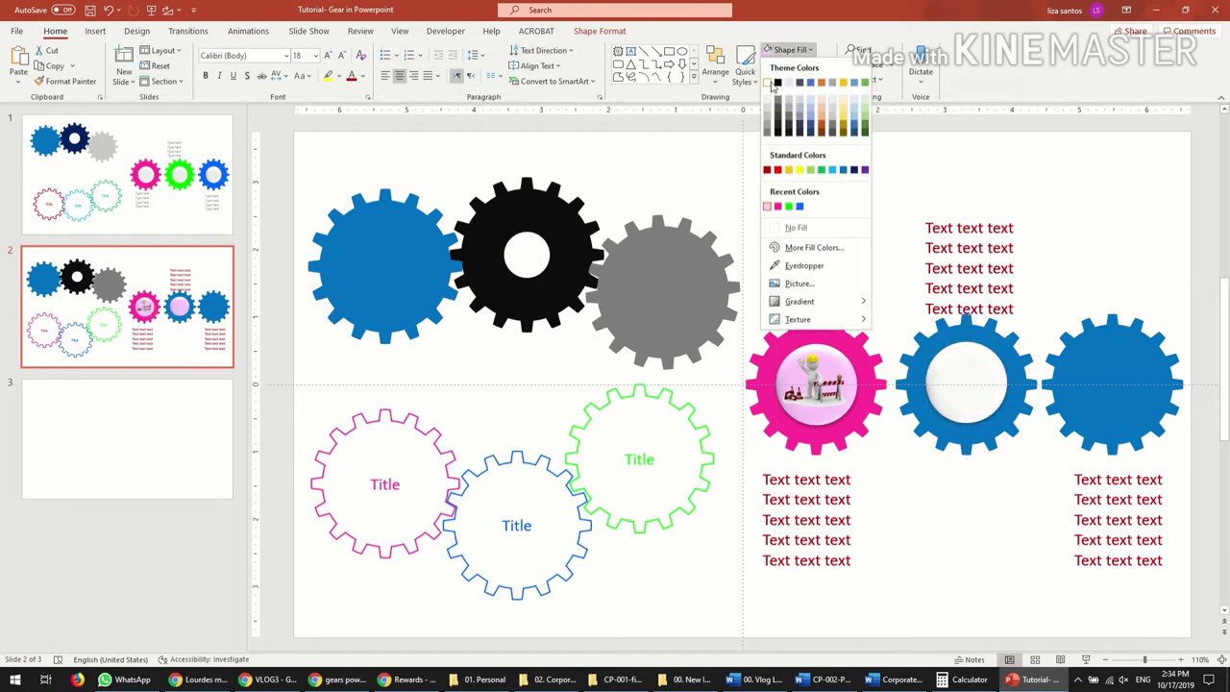
pyautogui.click(769, 83)
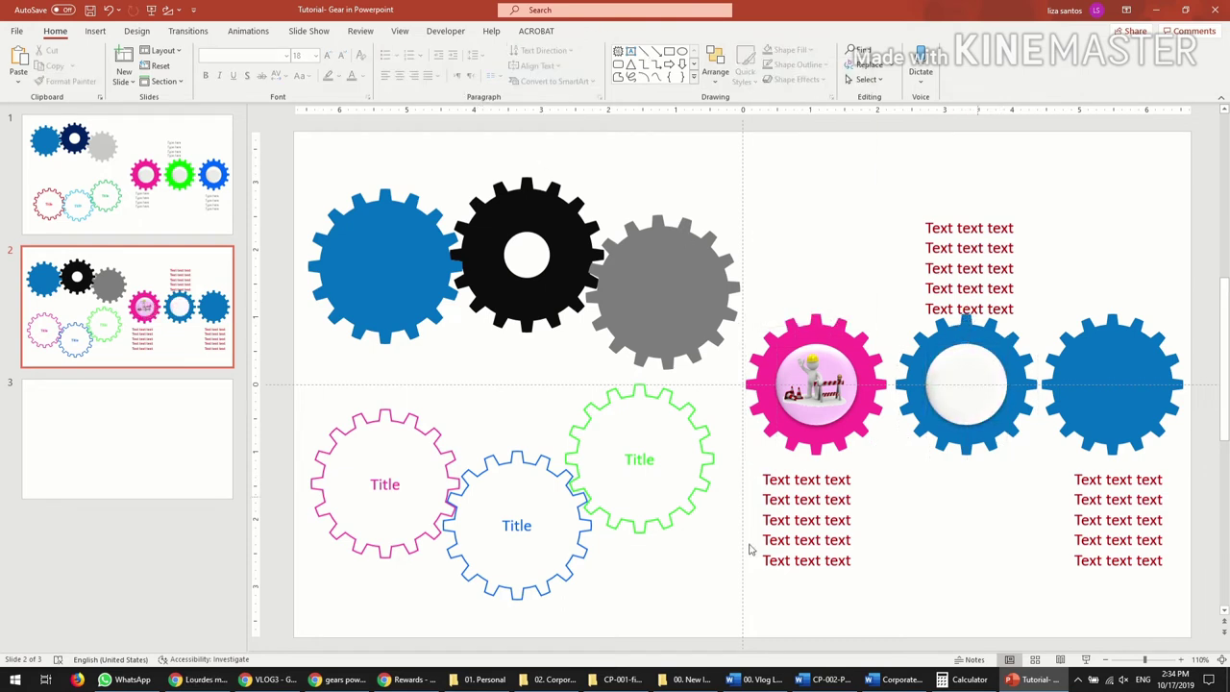
pyautogui.click(1000, 486)
# Copy the fire-extinguisher figure image from the 00. New Images folder
pyautogui.click(690, 680)
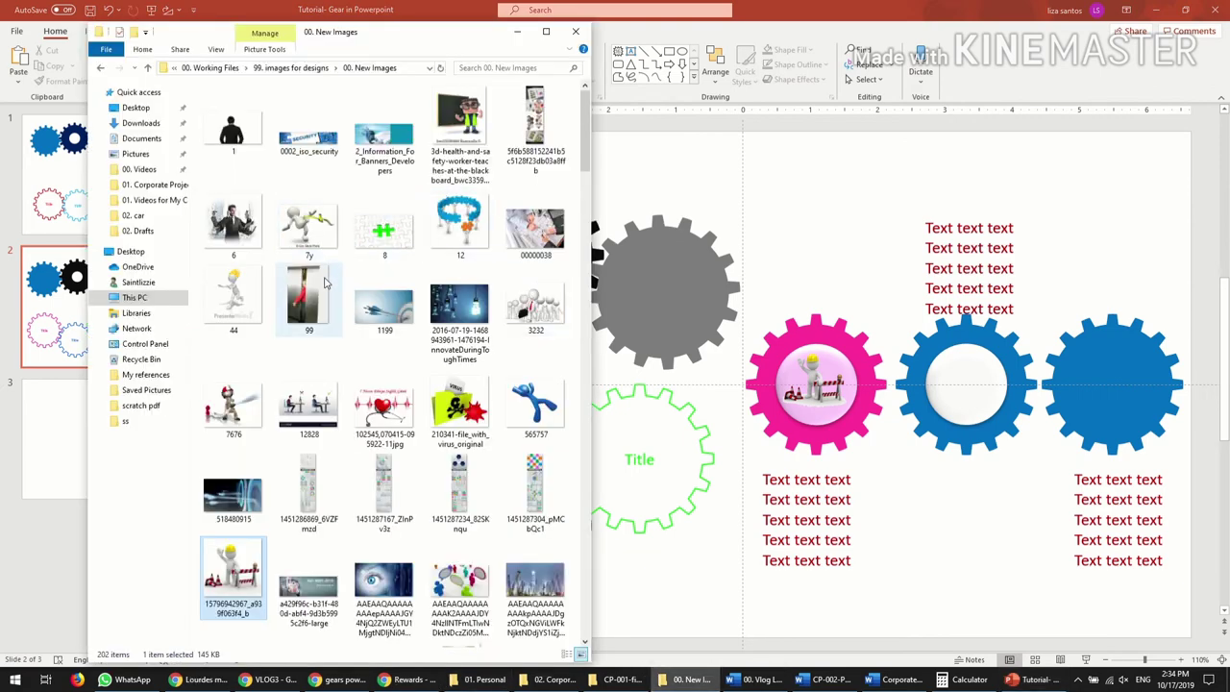
pyautogui.scroll(-5, 461, 317)
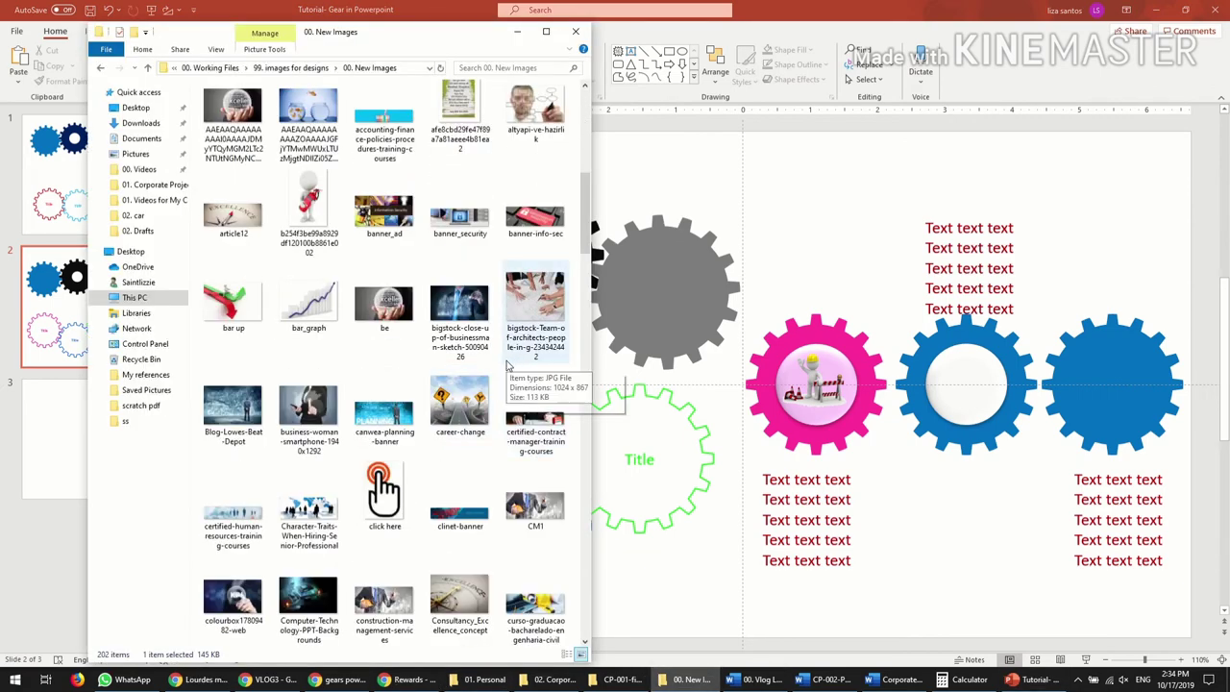
pyautogui.click(317, 199)
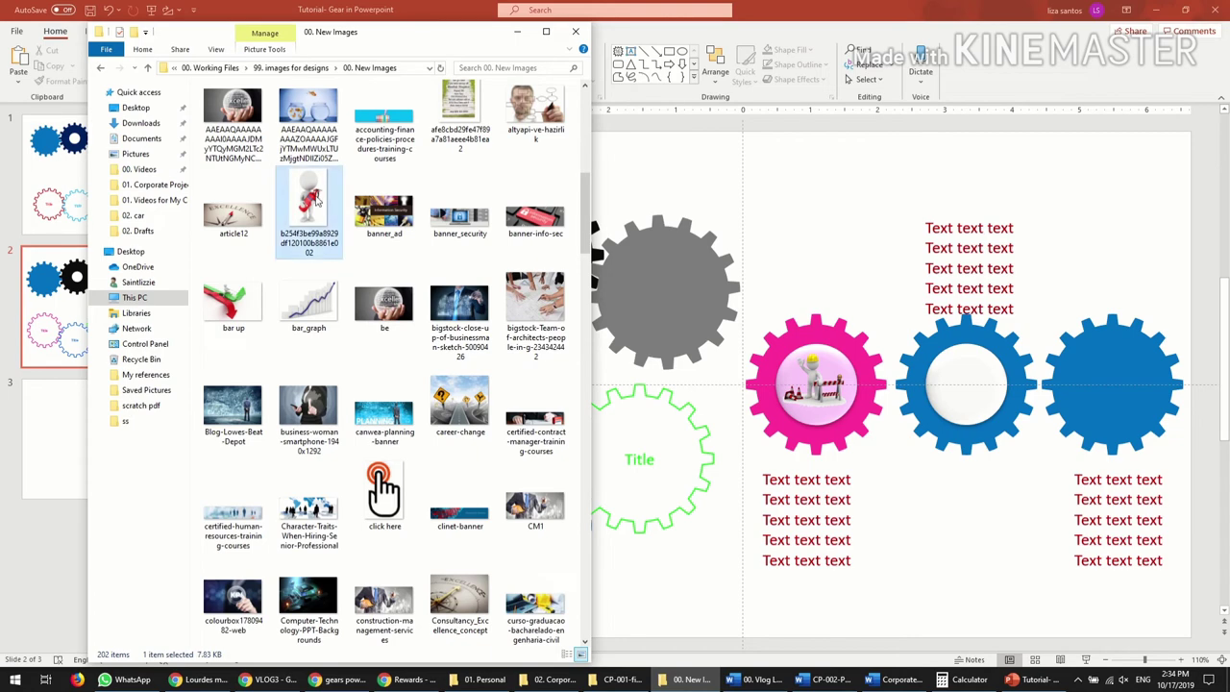
pyautogui.rightClick(330, 246)
pyautogui.click(384, 529)
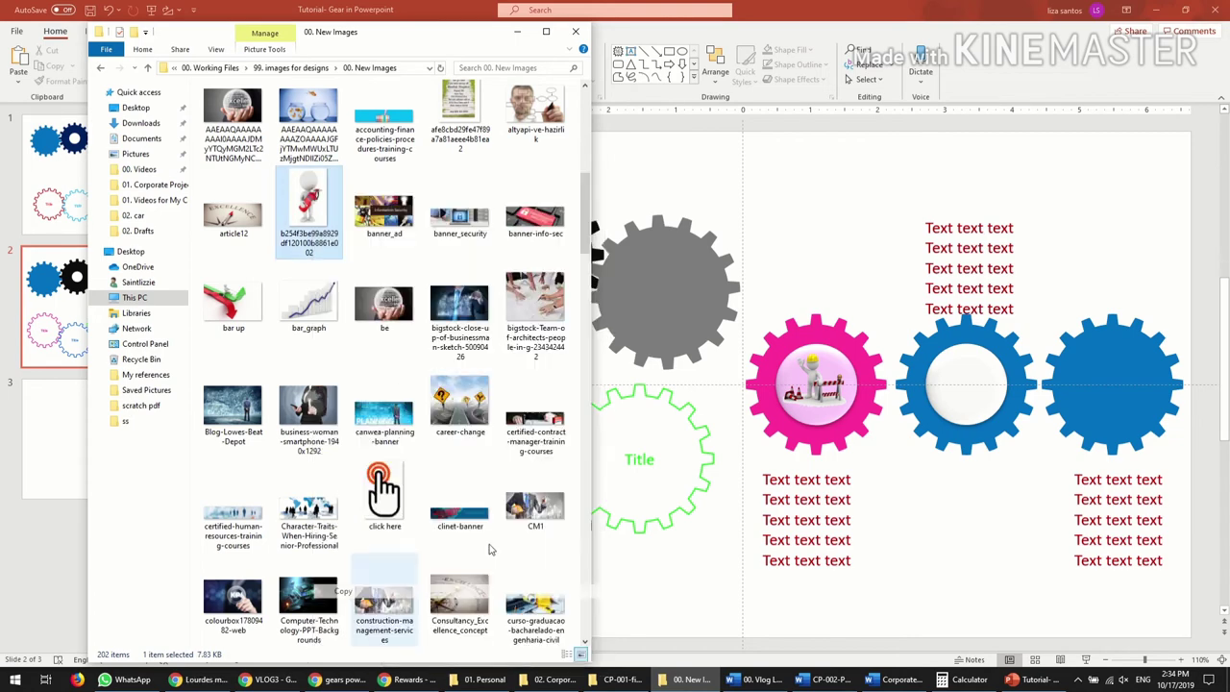
# Paste the fire-extinguisher figure, shrink it over the middle gear, and make its white background transparent
pyautogui.click(1063, 258)
pyautogui.hotkey('ctrl', 'v')
pyautogui.moveTo(740, 385); pyautogui.dragTo(937, 384)
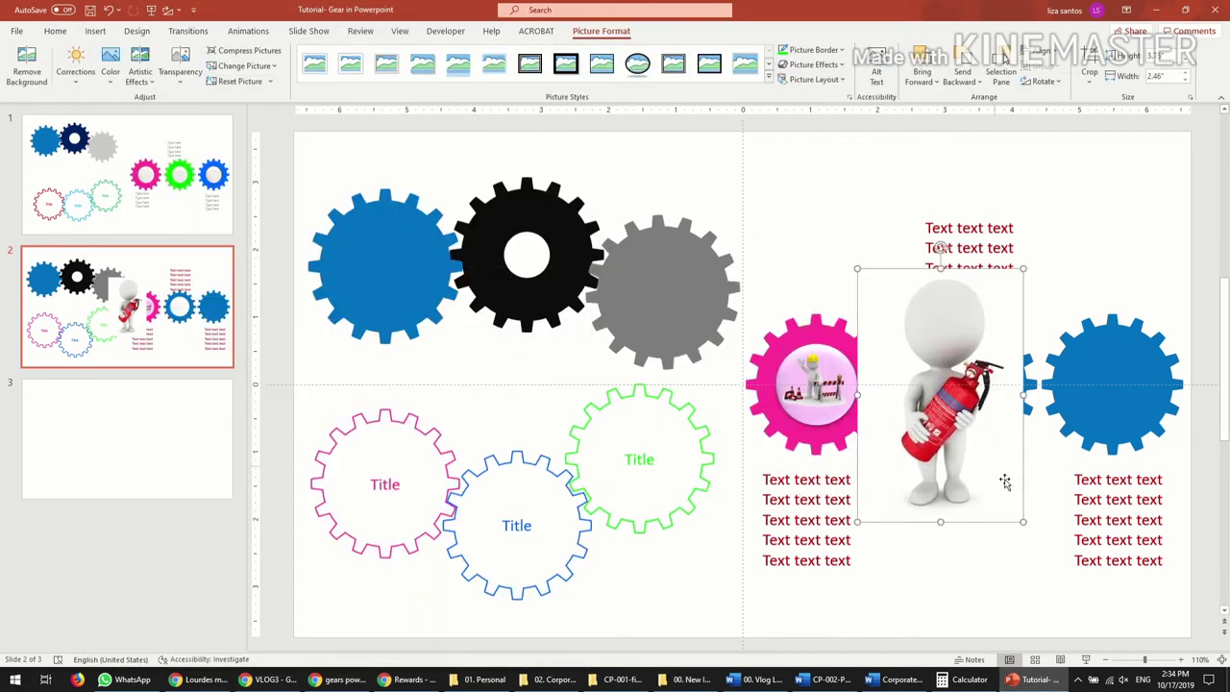
pyautogui.moveTo(1019, 511)
pyautogui.mouseDown()
pyautogui.moveTo(894, 325)
pyautogui.moveTo(966, 382)
pyautogui.mouseUp()
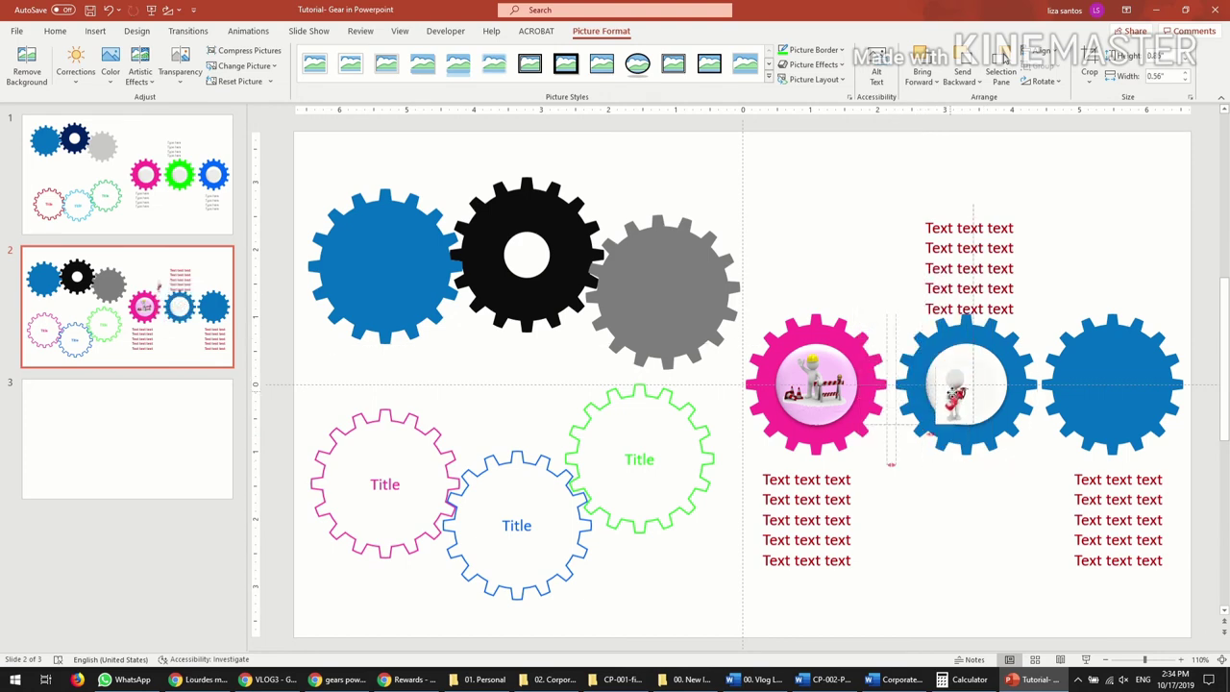
pyautogui.click(111, 67)
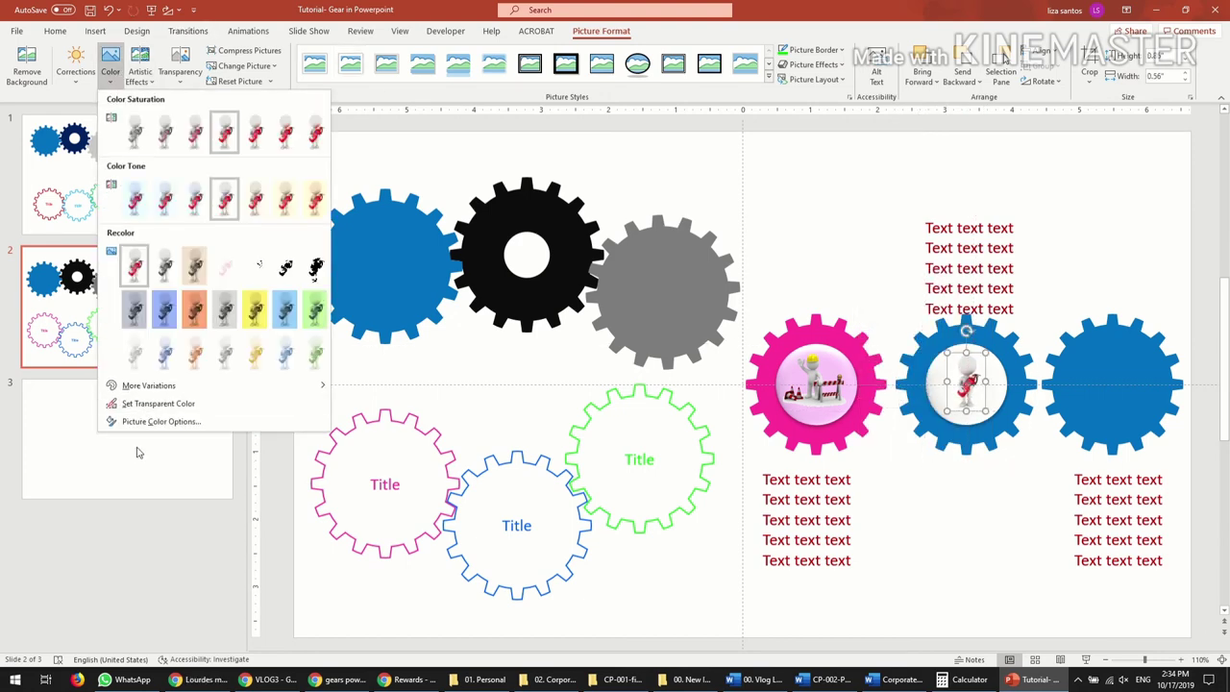
pyautogui.click(135, 408)
pyautogui.click(956, 409)
# Fill the white circle behind the figure grey
pyautogui.click(1035, 593)
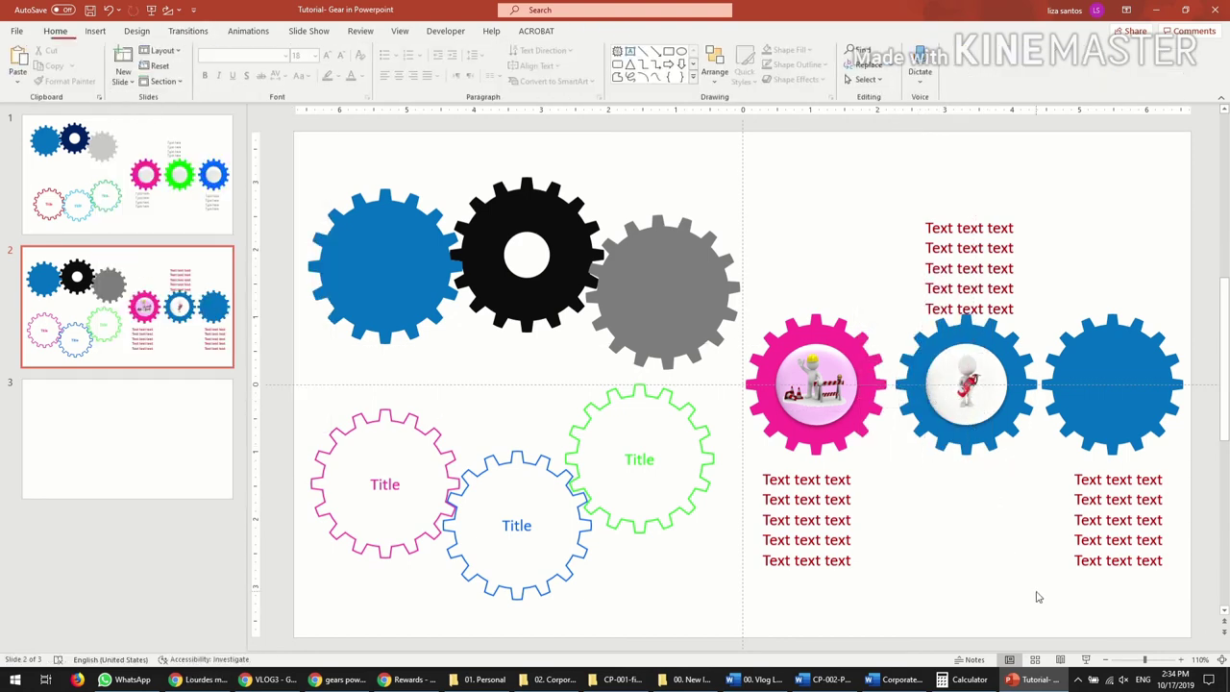
pyautogui.click(954, 377)
pyautogui.click(994, 404)
pyautogui.click(809, 49)
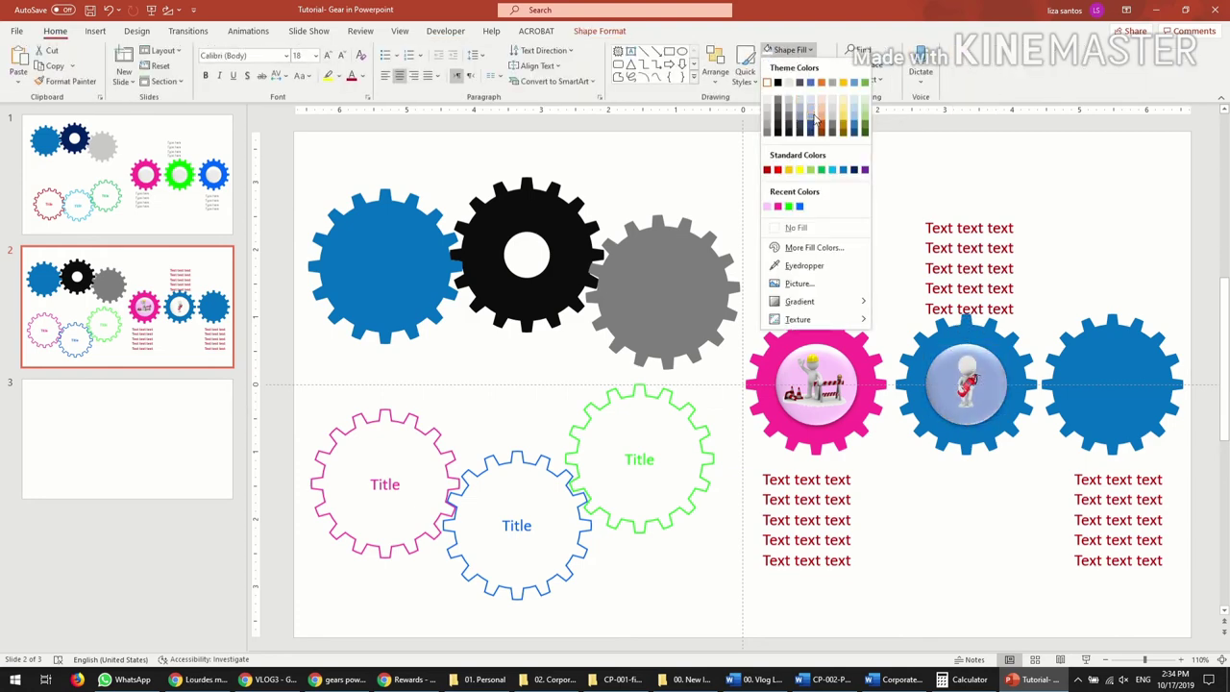
pyautogui.click(767, 107)
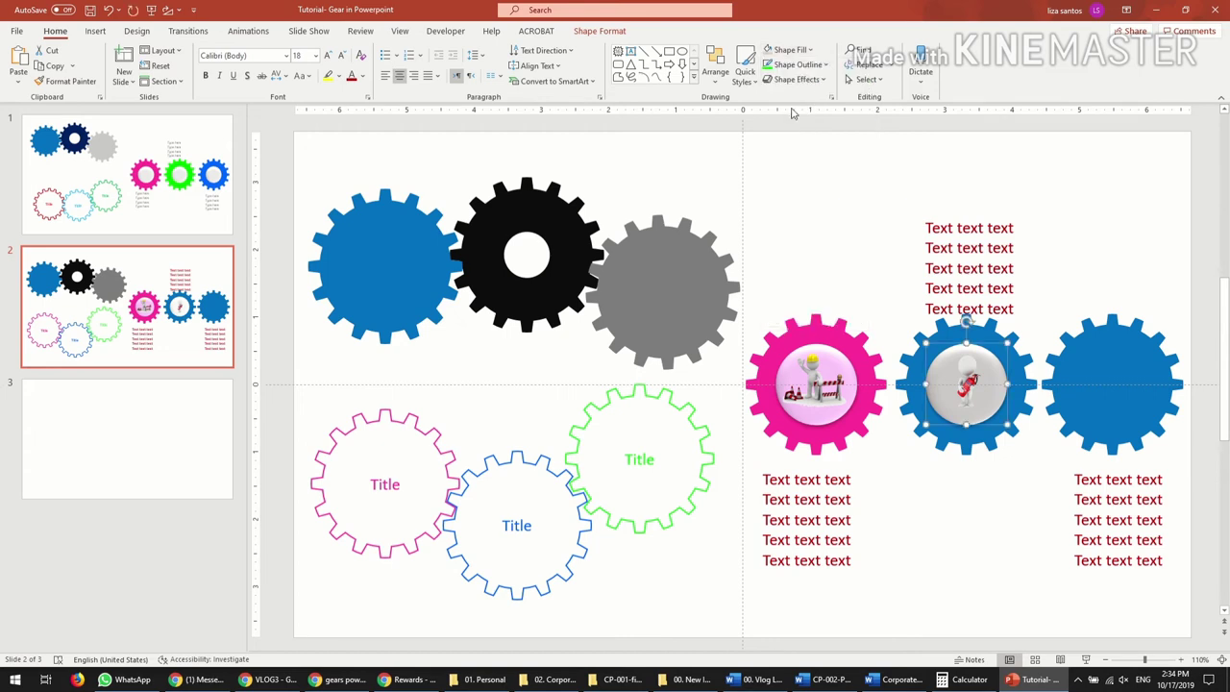
# Enlarge the figure slightly and recolour the middle gear's inner circle dark green
pyautogui.click(978, 415)
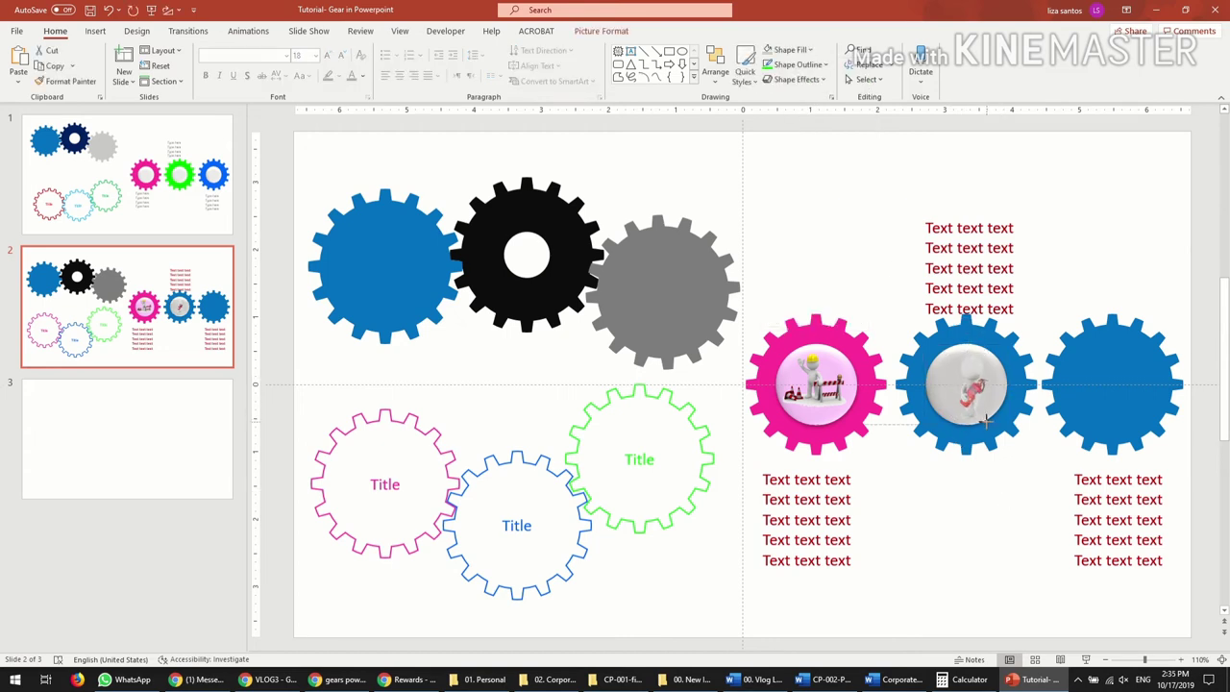
pyautogui.moveTo(984, 412)
pyautogui.mouseDown()
pyautogui.moveTo(970, 384)
pyautogui.moveTo(973, 394)
pyautogui.mouseUp()
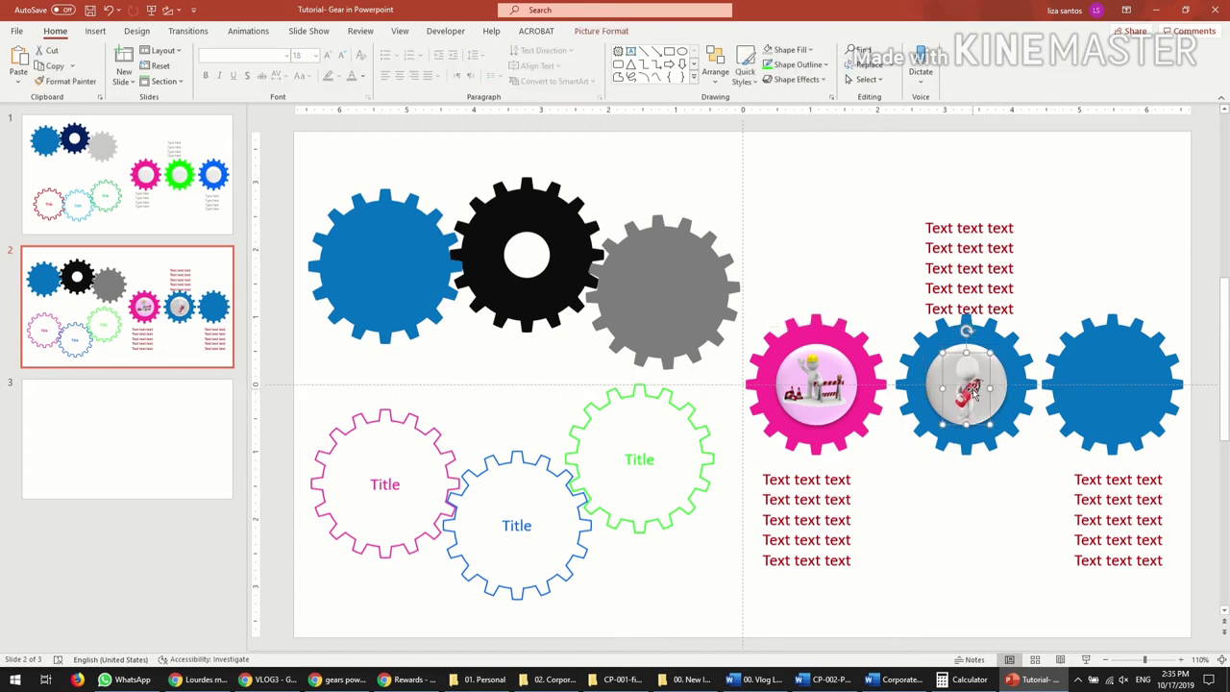
pyautogui.click(1001, 529)
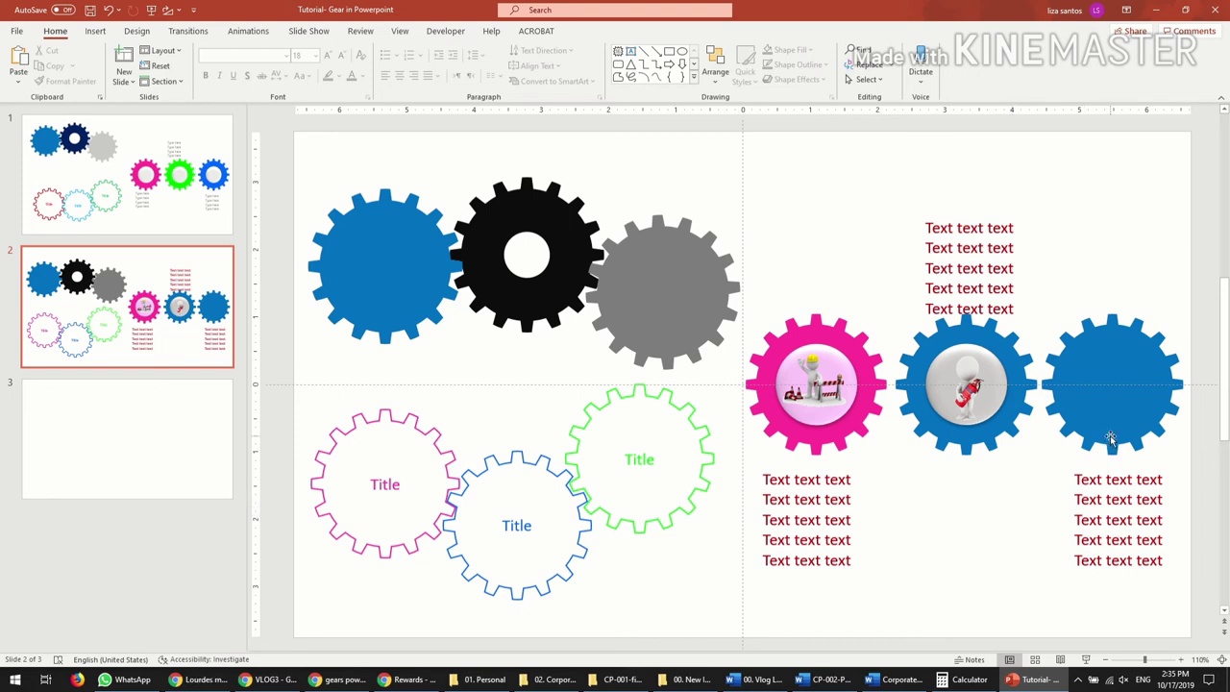
pyautogui.click(1002, 370)
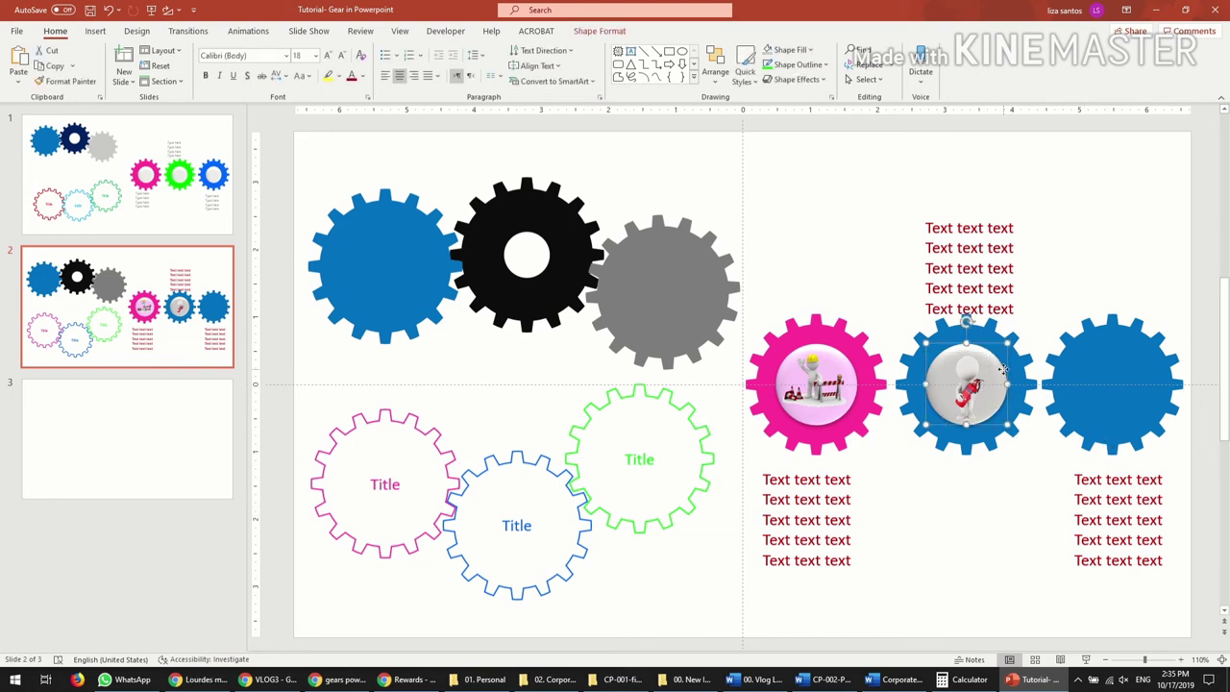
pyautogui.click(788, 50)
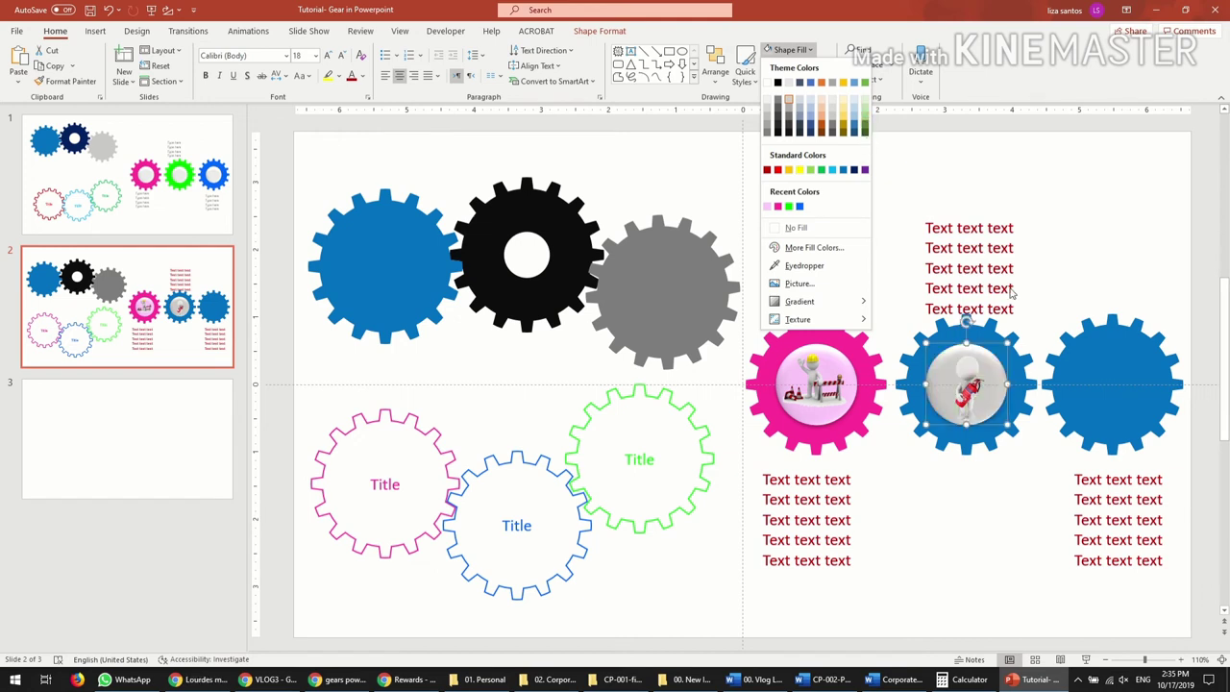
pyautogui.click(863, 135)
# Fill the middle gear itself light green
pyautogui.click(990, 334)
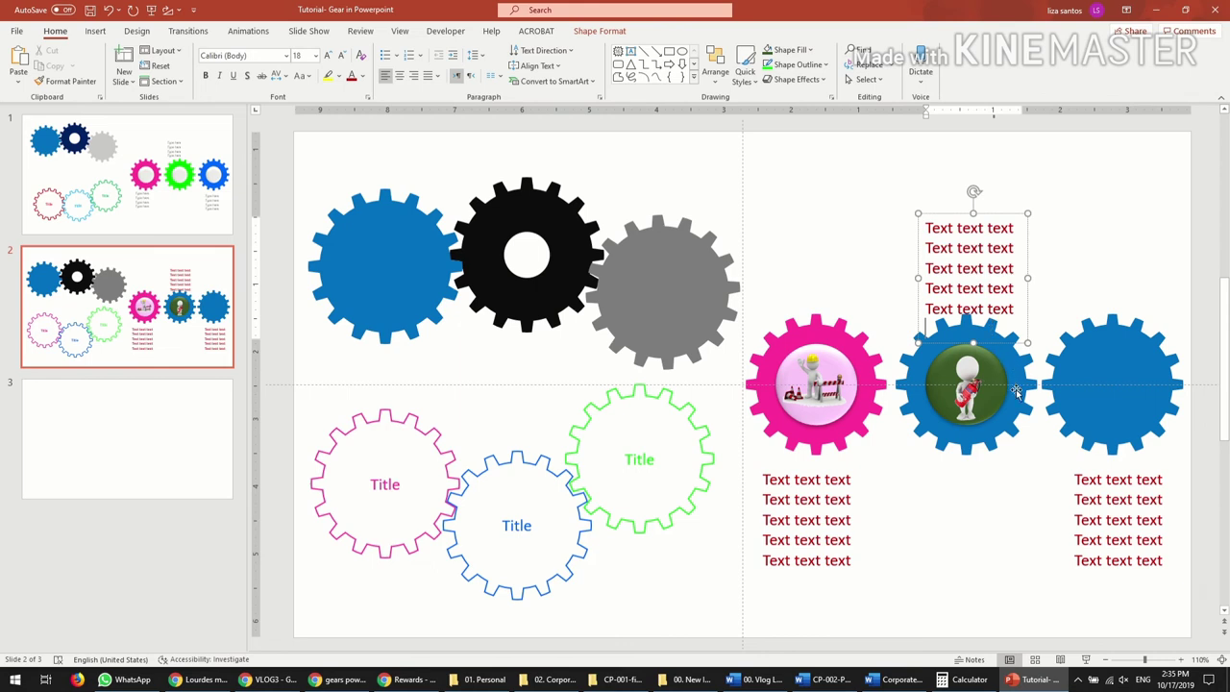
pyautogui.click(1017, 392)
pyautogui.click(809, 50)
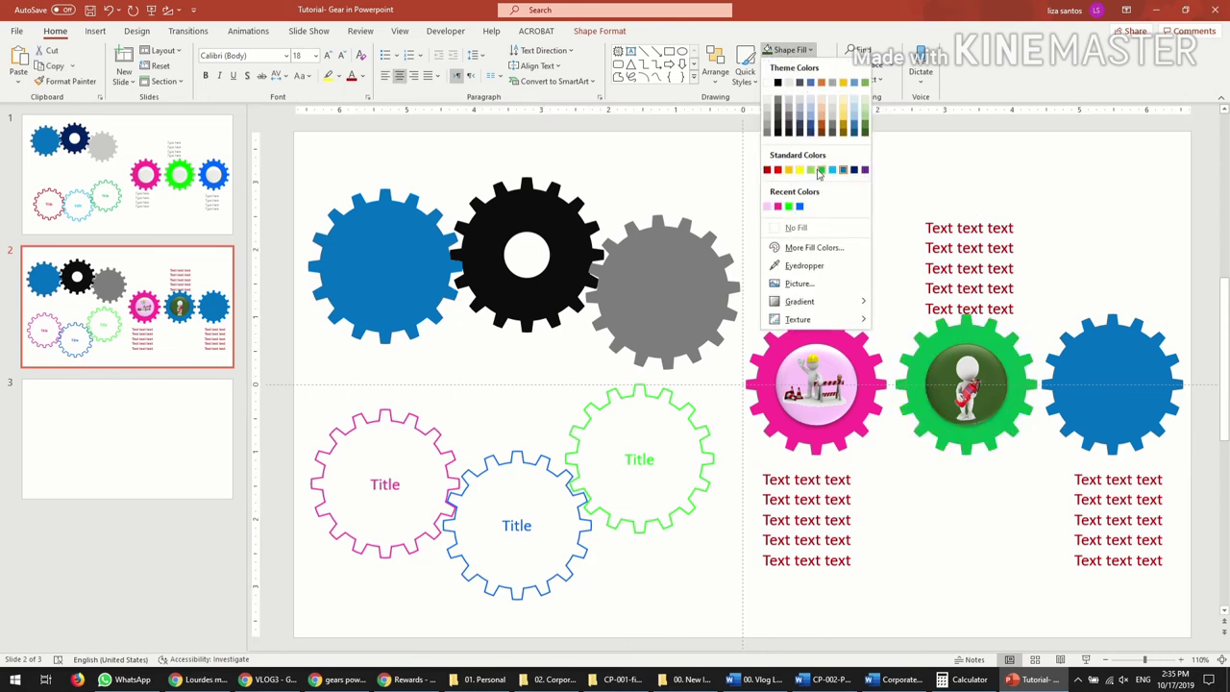
pyautogui.click(810, 170)
pyautogui.click(994, 542)
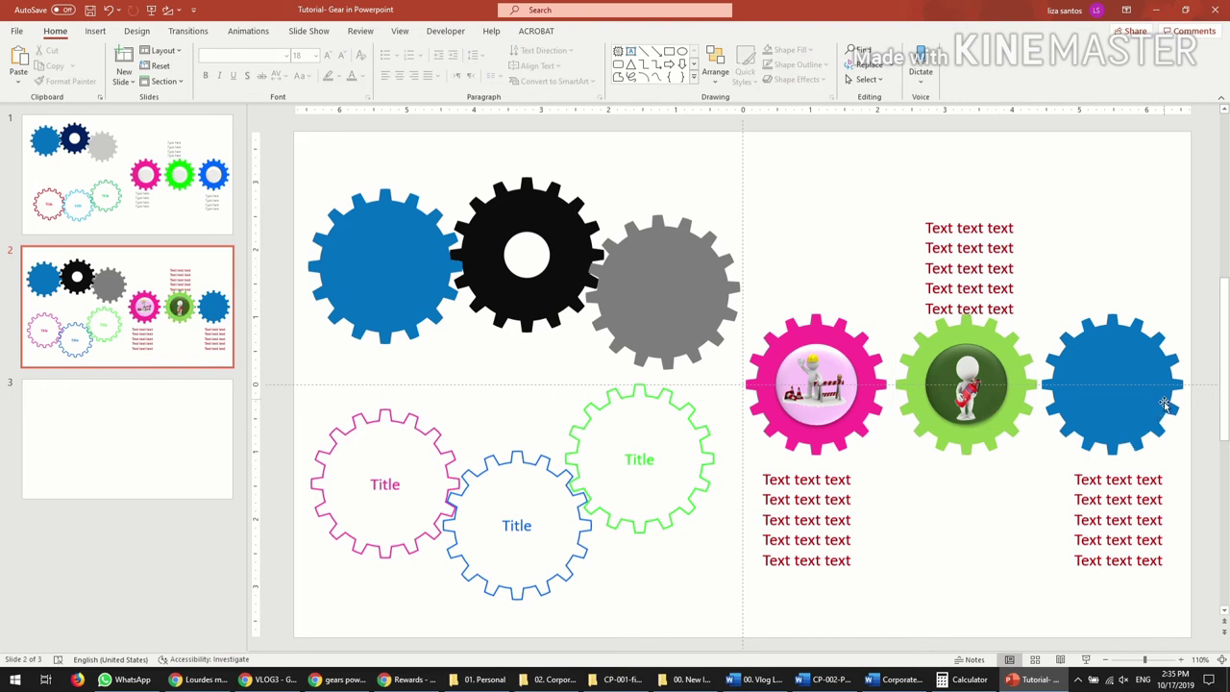
pyautogui.click(1115, 384)
# Fill the right gear cyan and drag a copy of the dark green circle onto it
pyautogui.click(786, 50)
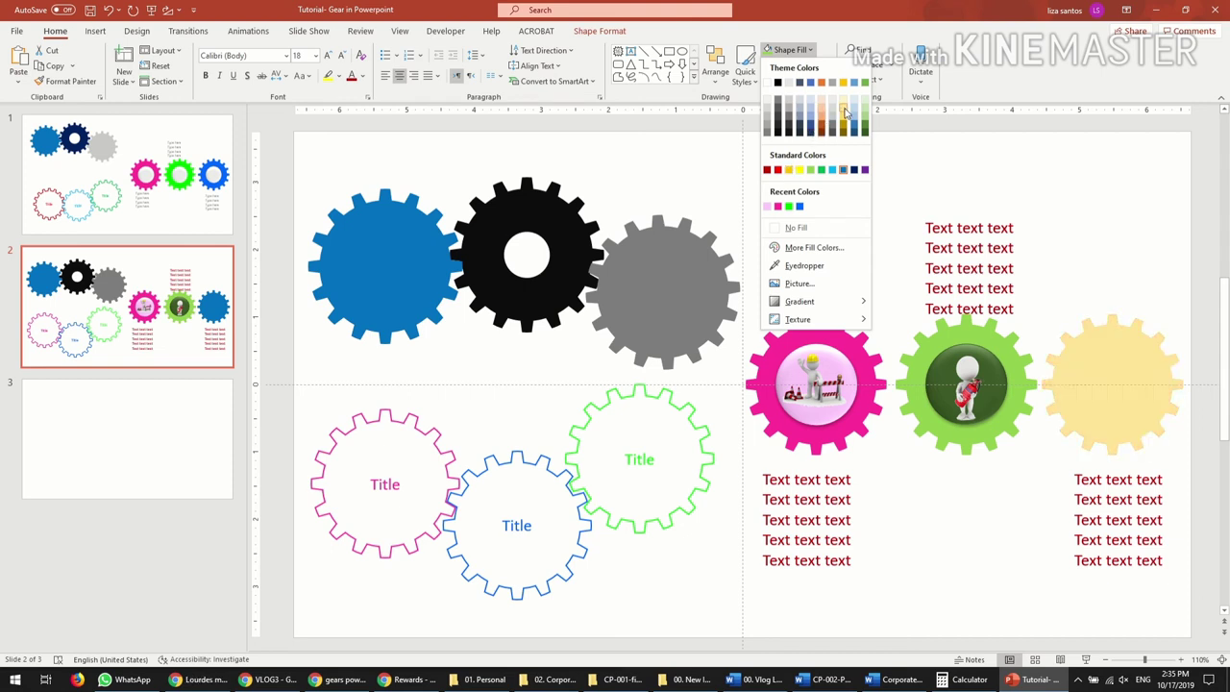
pyautogui.click(832, 169)
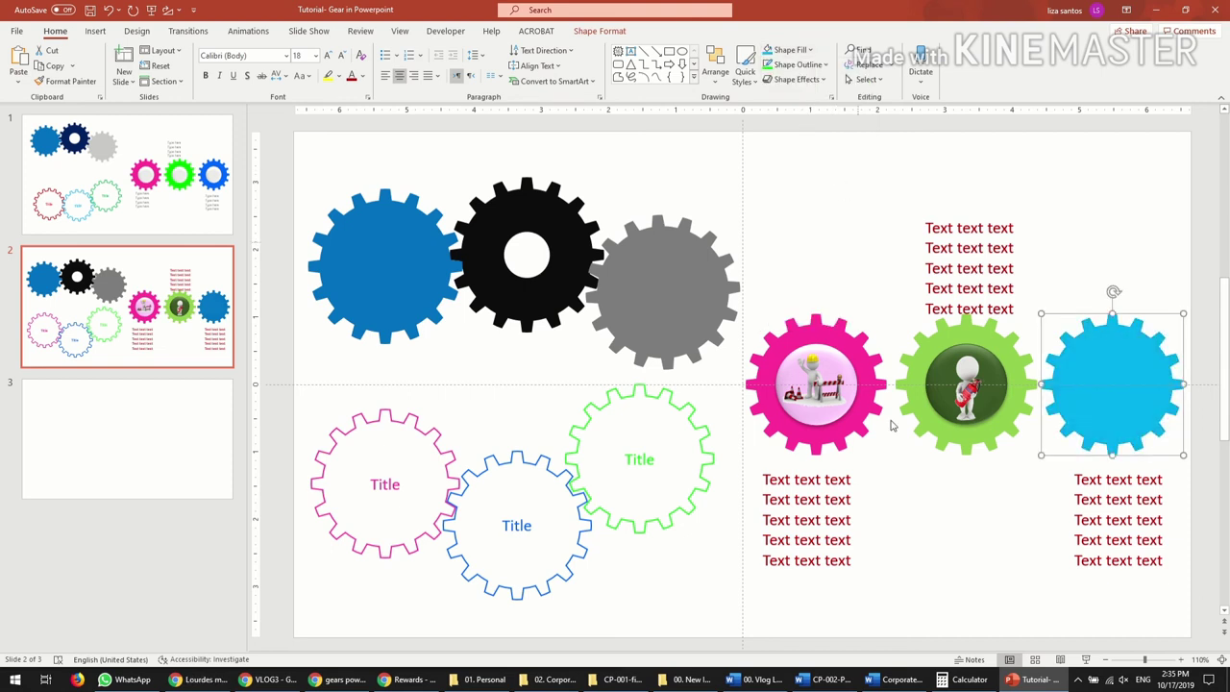
pyautogui.moveTo(986, 411)
pyautogui.mouseDown()
pyautogui.moveTo(1151, 394)
pyautogui.moveTo(1136, 393)
pyautogui.mouseUp()
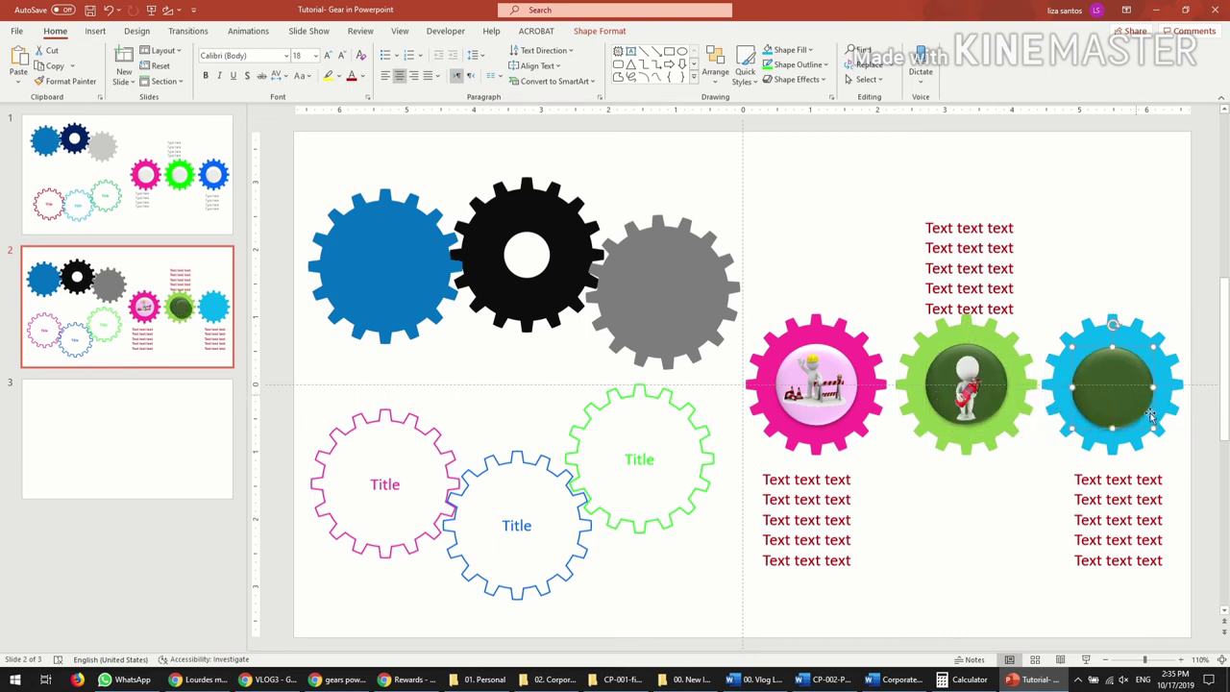
# Align the dark green circle to the centre and middle of the cyan gear, then return to File Explorer
pyautogui.moveTo(1203, 482); pyautogui.dragTo(1019, 294)
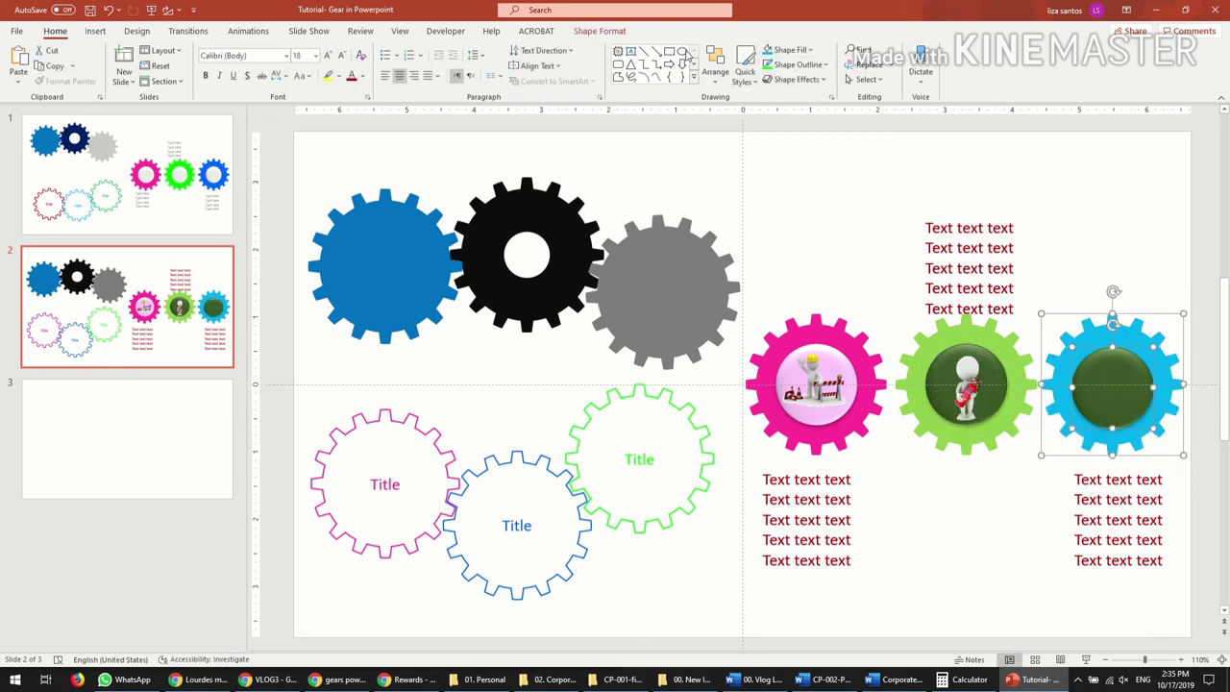
pyautogui.click(599, 31)
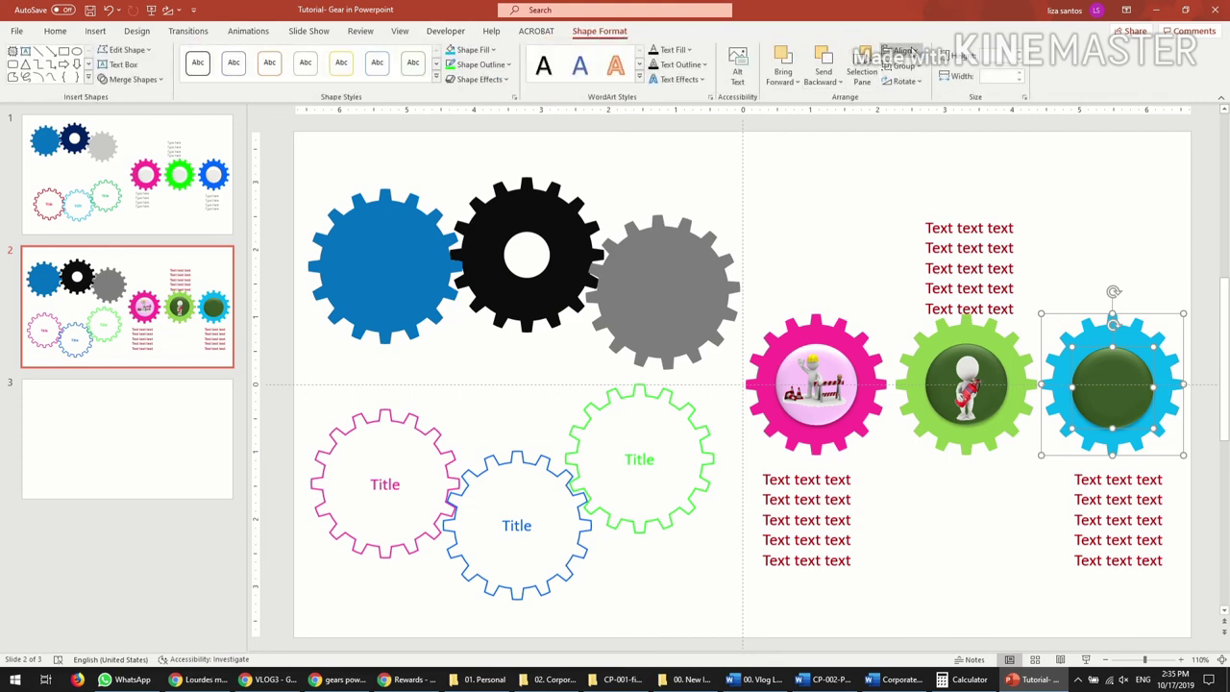
pyautogui.click(905, 51)
pyautogui.click(913, 51)
pyautogui.click(914, 51)
pyautogui.click(933, 144)
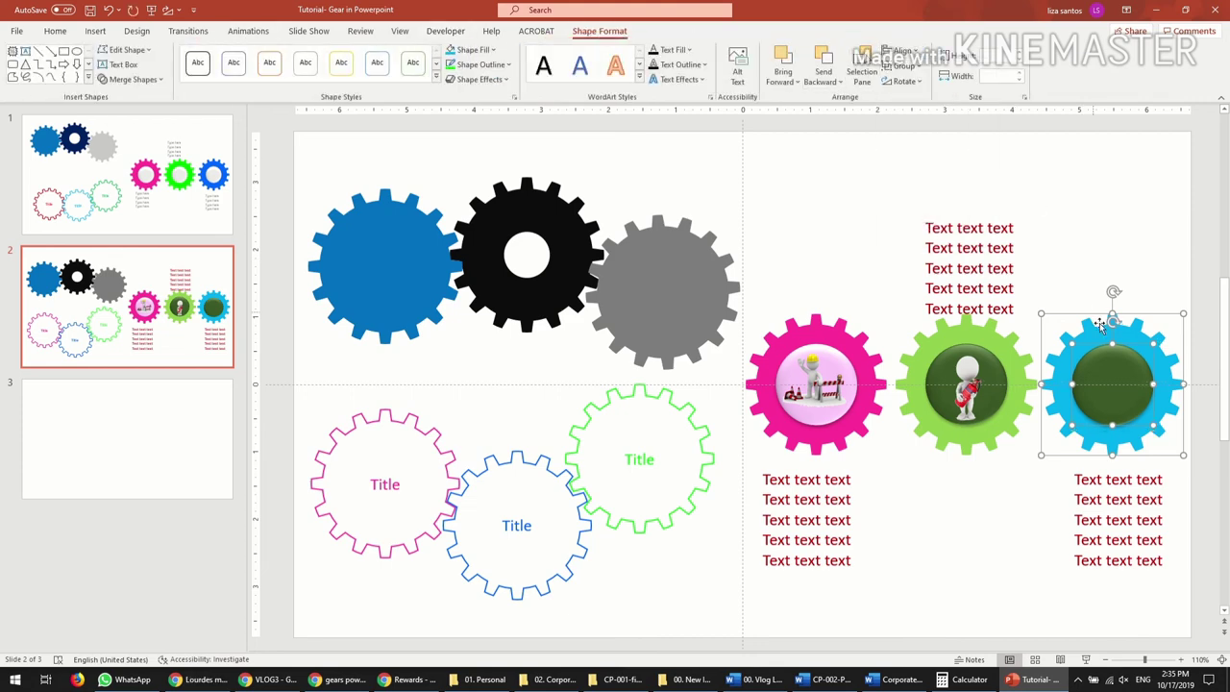
pyautogui.press('Escape')
pyautogui.click(686, 679)
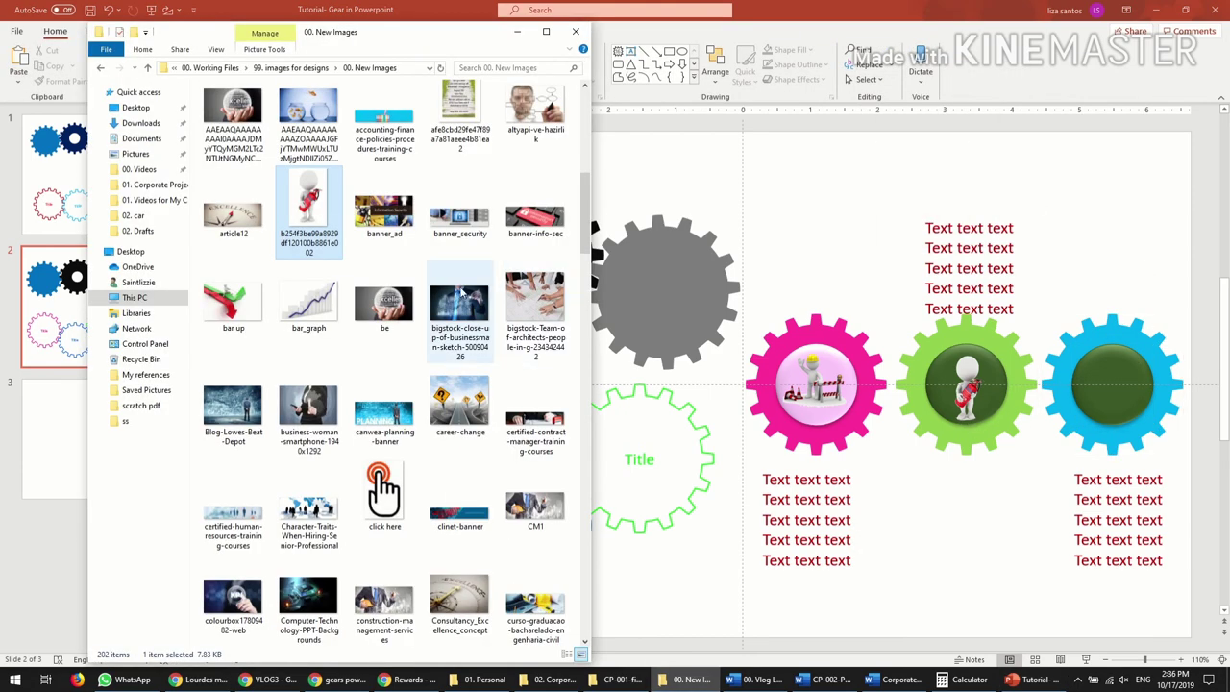
# Copy image 565757 from the 00. New Images folder and go back to PowerPoint
pyautogui.scroll(2, 470, 231)
pyautogui.scroll(3, 493, 236)
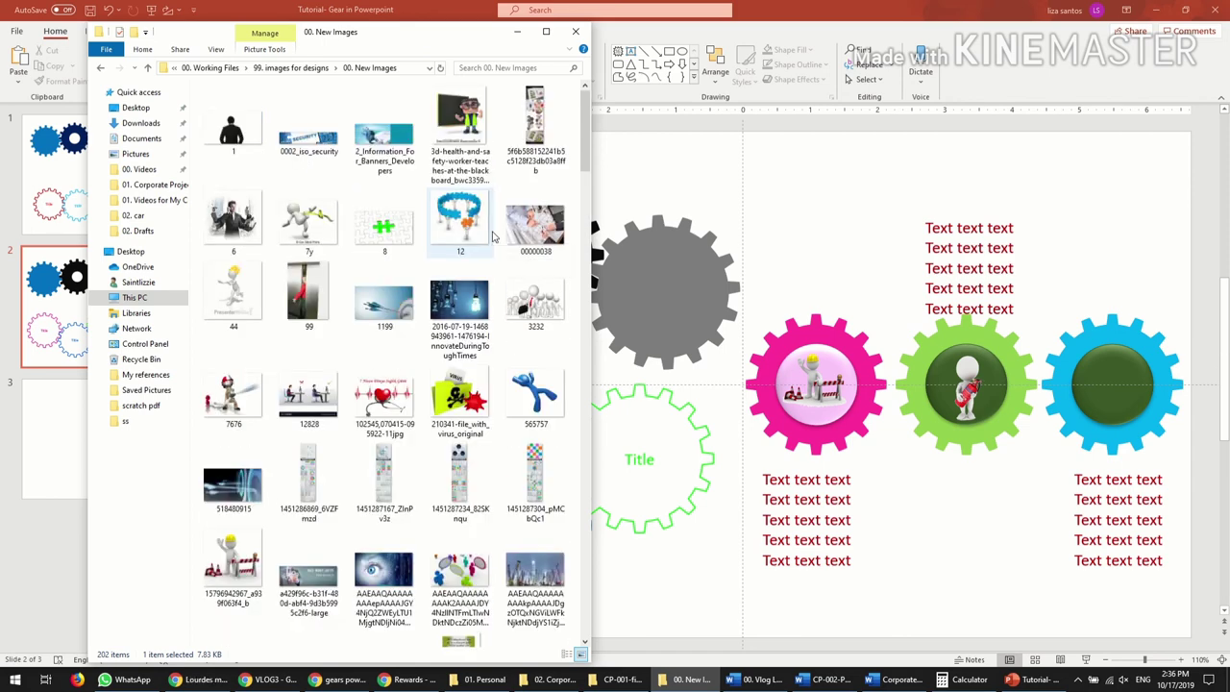
pyautogui.click(231, 288)
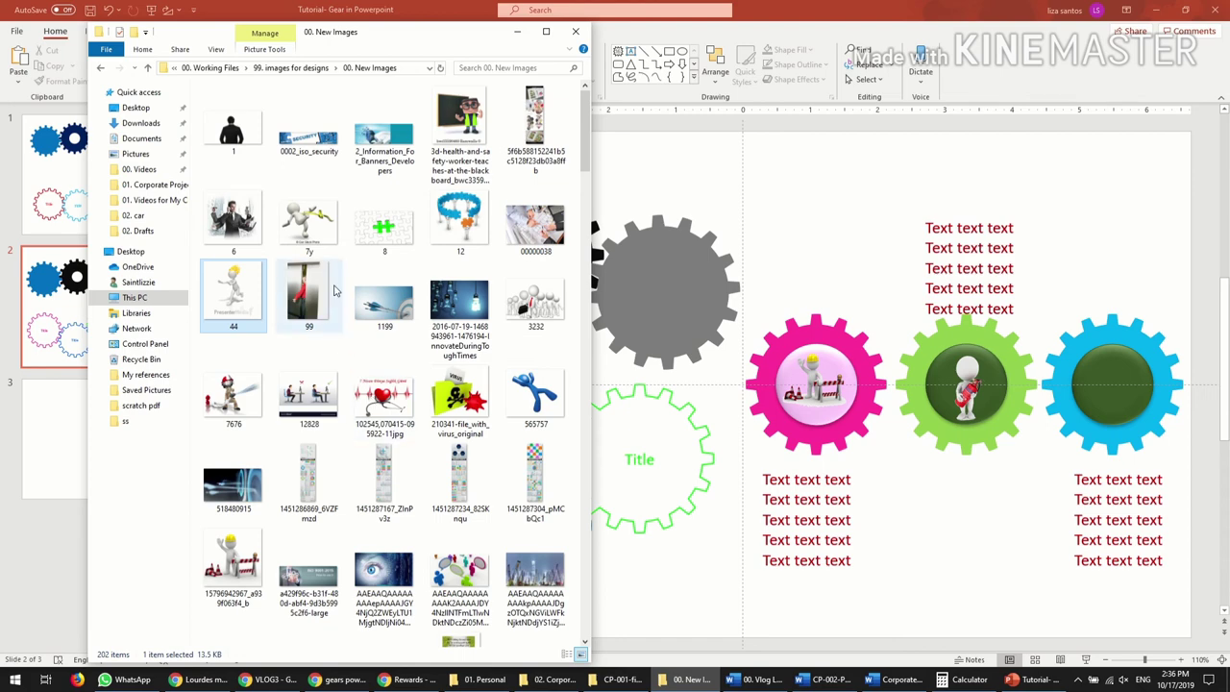
pyautogui.click(327, 231)
pyautogui.rightClick(331, 235)
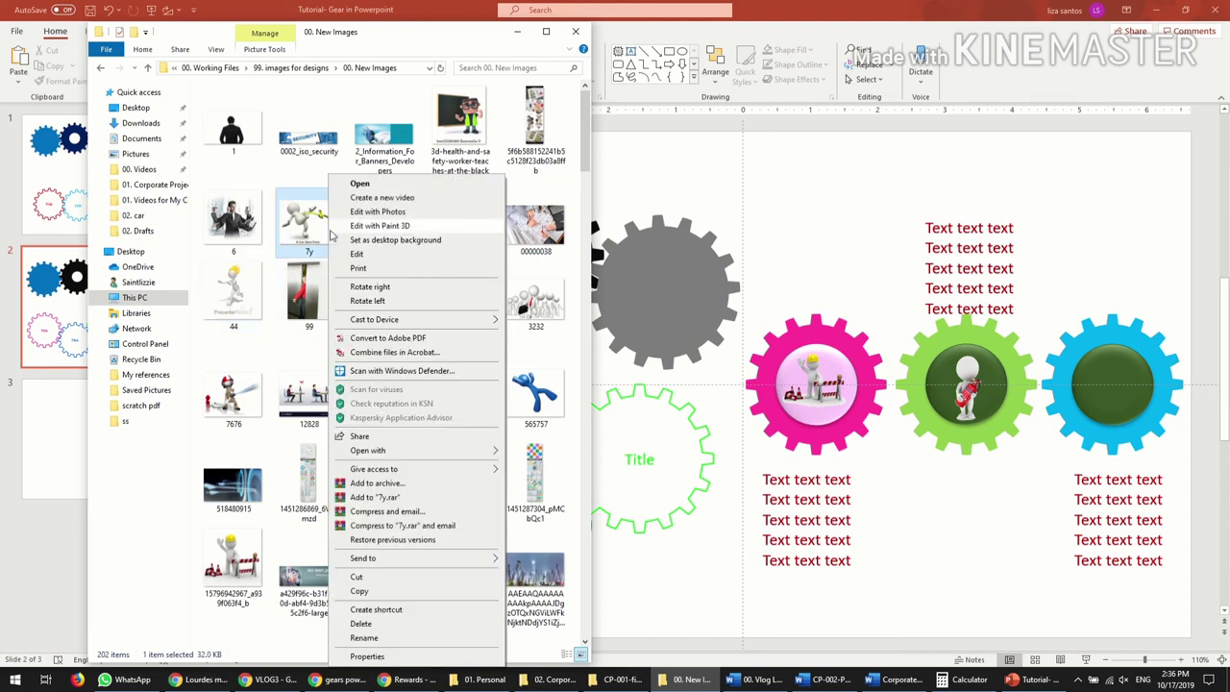
pyautogui.click(546, 411)
pyautogui.rightClick(546, 411)
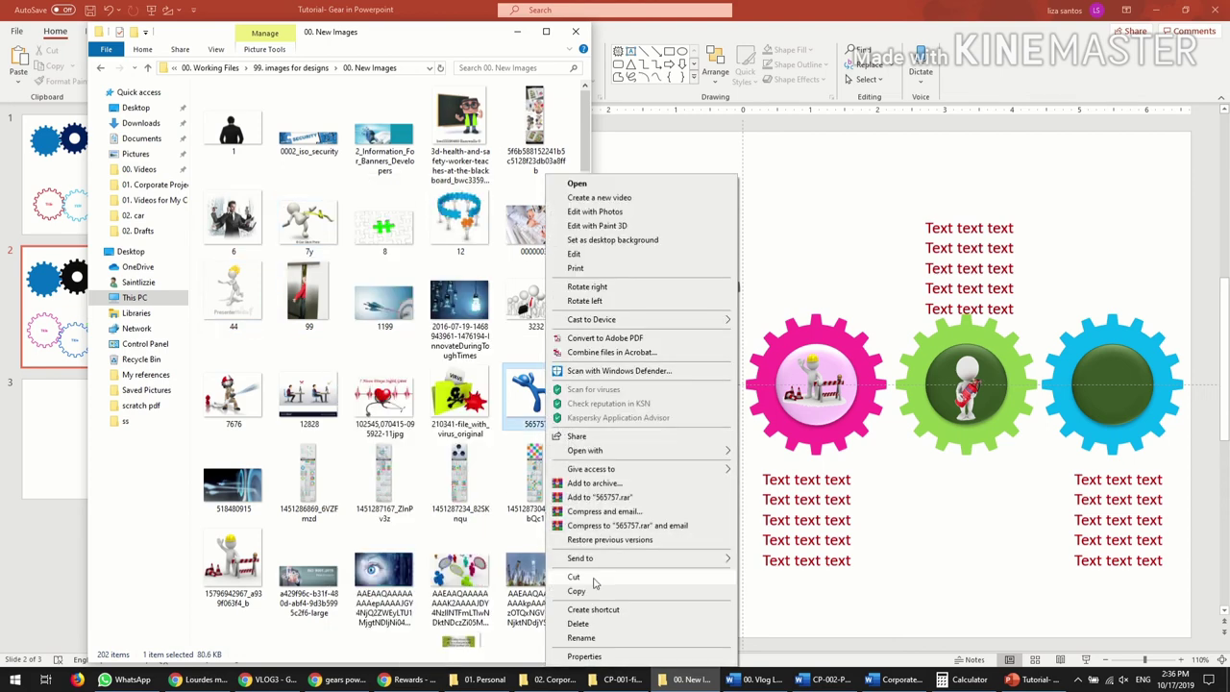
pyautogui.click(593, 582)
pyautogui.click(1116, 277)
# Paste the blue figure and fill the cyan gear's inner circle white
pyautogui.hotkey('ctrl', 'v')
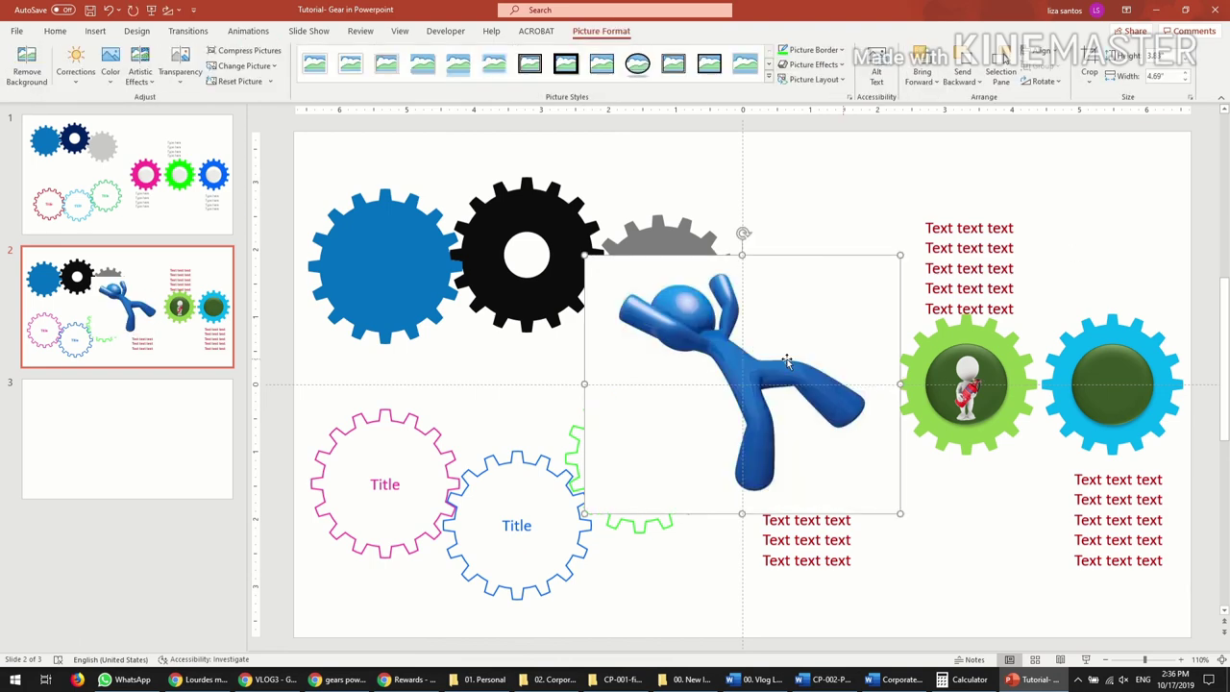
pyautogui.moveTo(785, 360); pyautogui.dragTo(948, 359)
pyautogui.click(1085, 394)
pyautogui.click(811, 49)
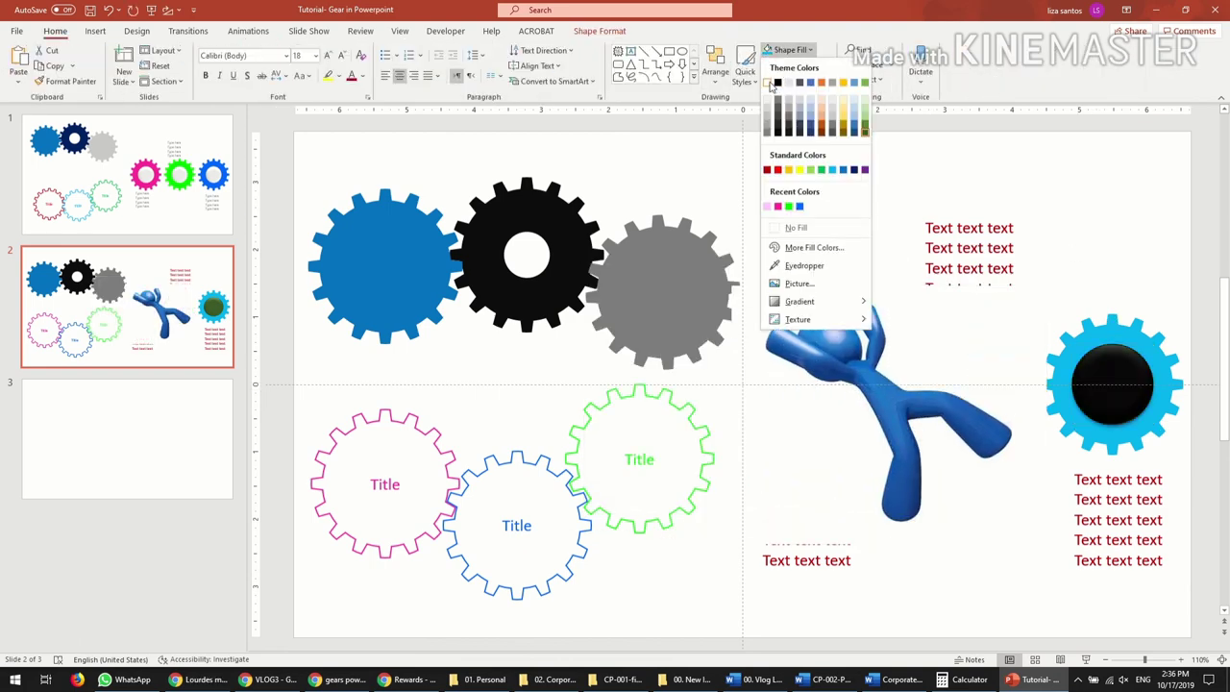
pyautogui.click(769, 79)
# Place the shrunken blue figure on the cyan gear and make its white background transparent
pyautogui.click(1046, 543)
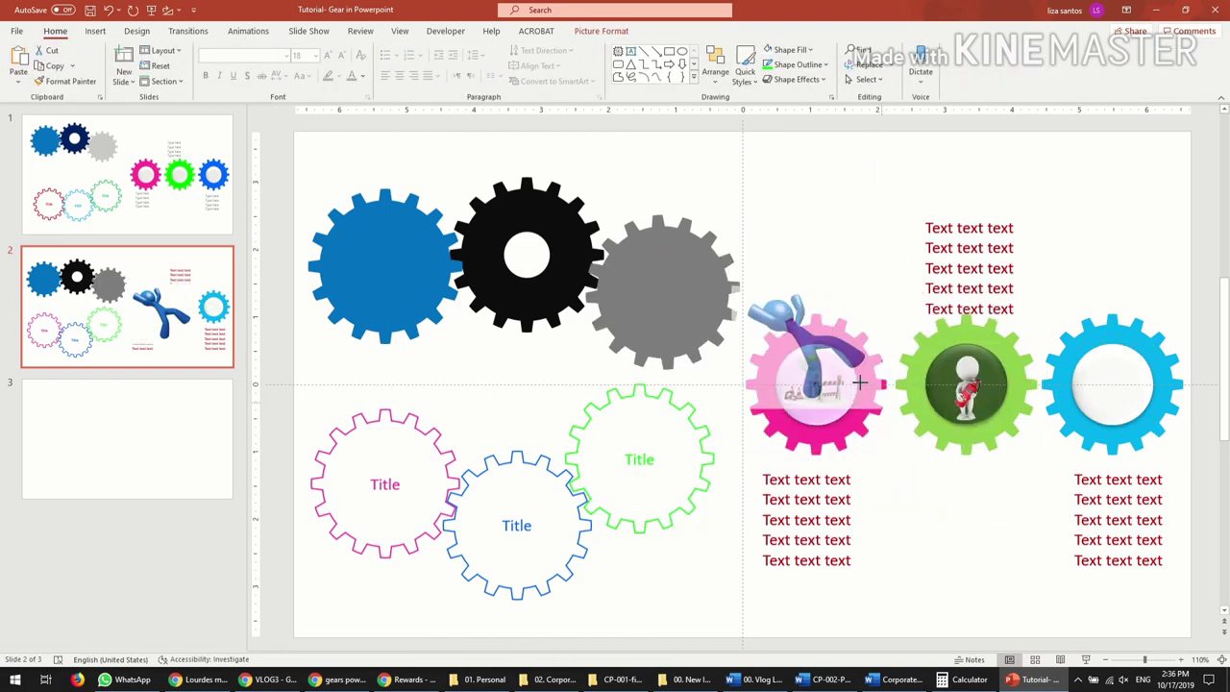
pyautogui.moveTo(782, 316); pyautogui.dragTo(1114, 377)
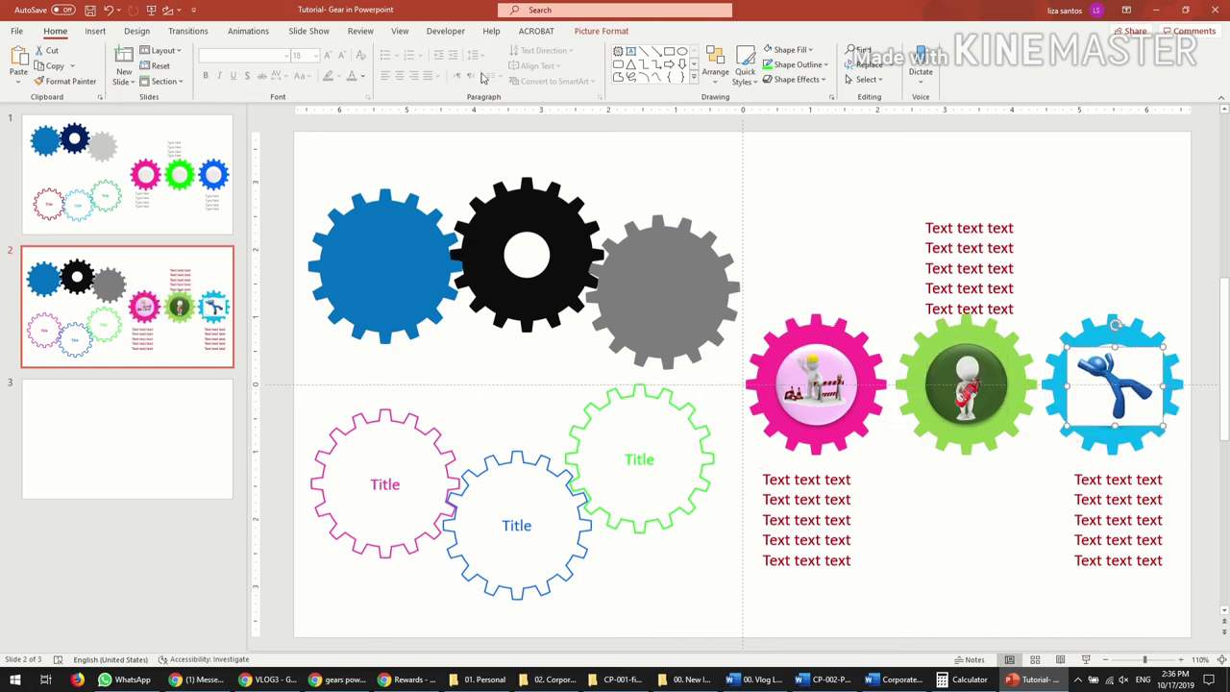
pyautogui.click(600, 30)
pyautogui.click(111, 72)
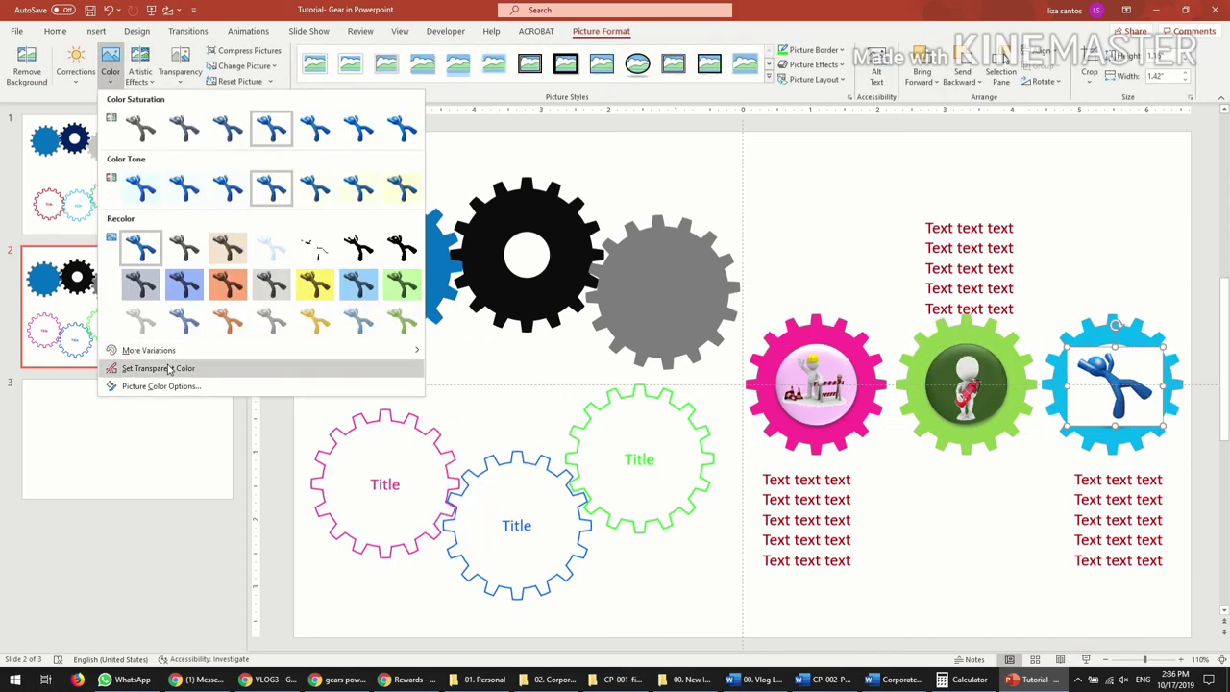
pyautogui.click(158, 368)
pyautogui.click(1144, 371)
pyautogui.click(1156, 274)
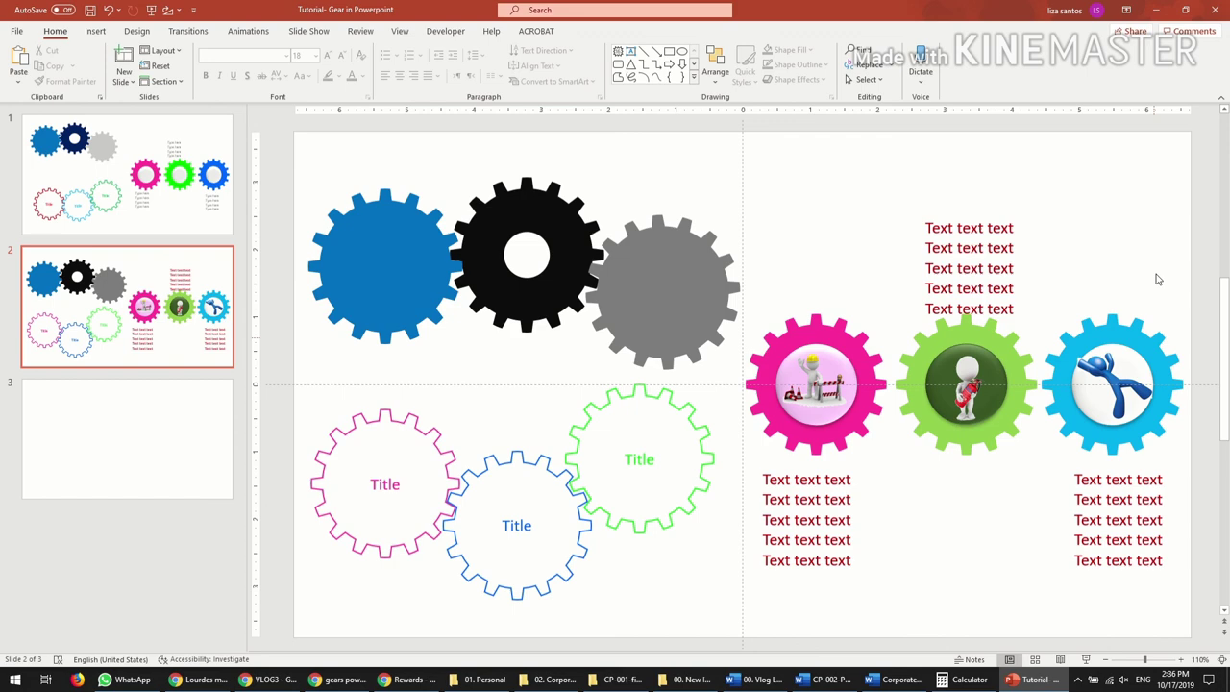
pyautogui.click(1136, 374)
pyautogui.click(1153, 251)
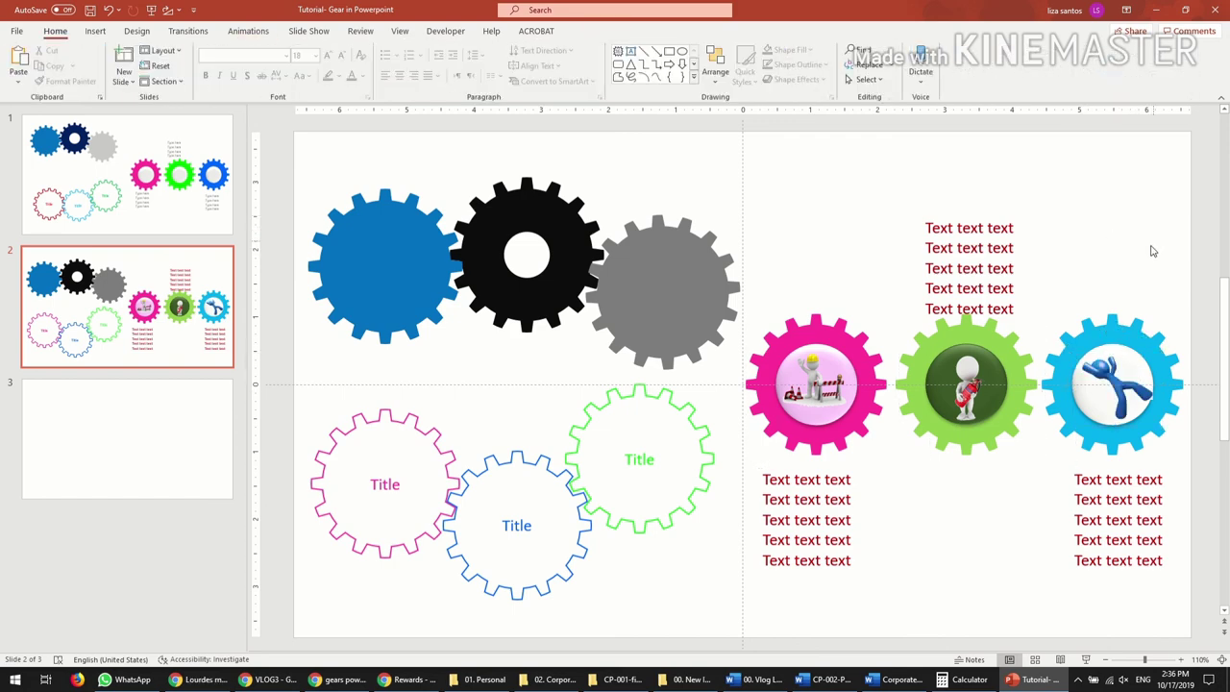